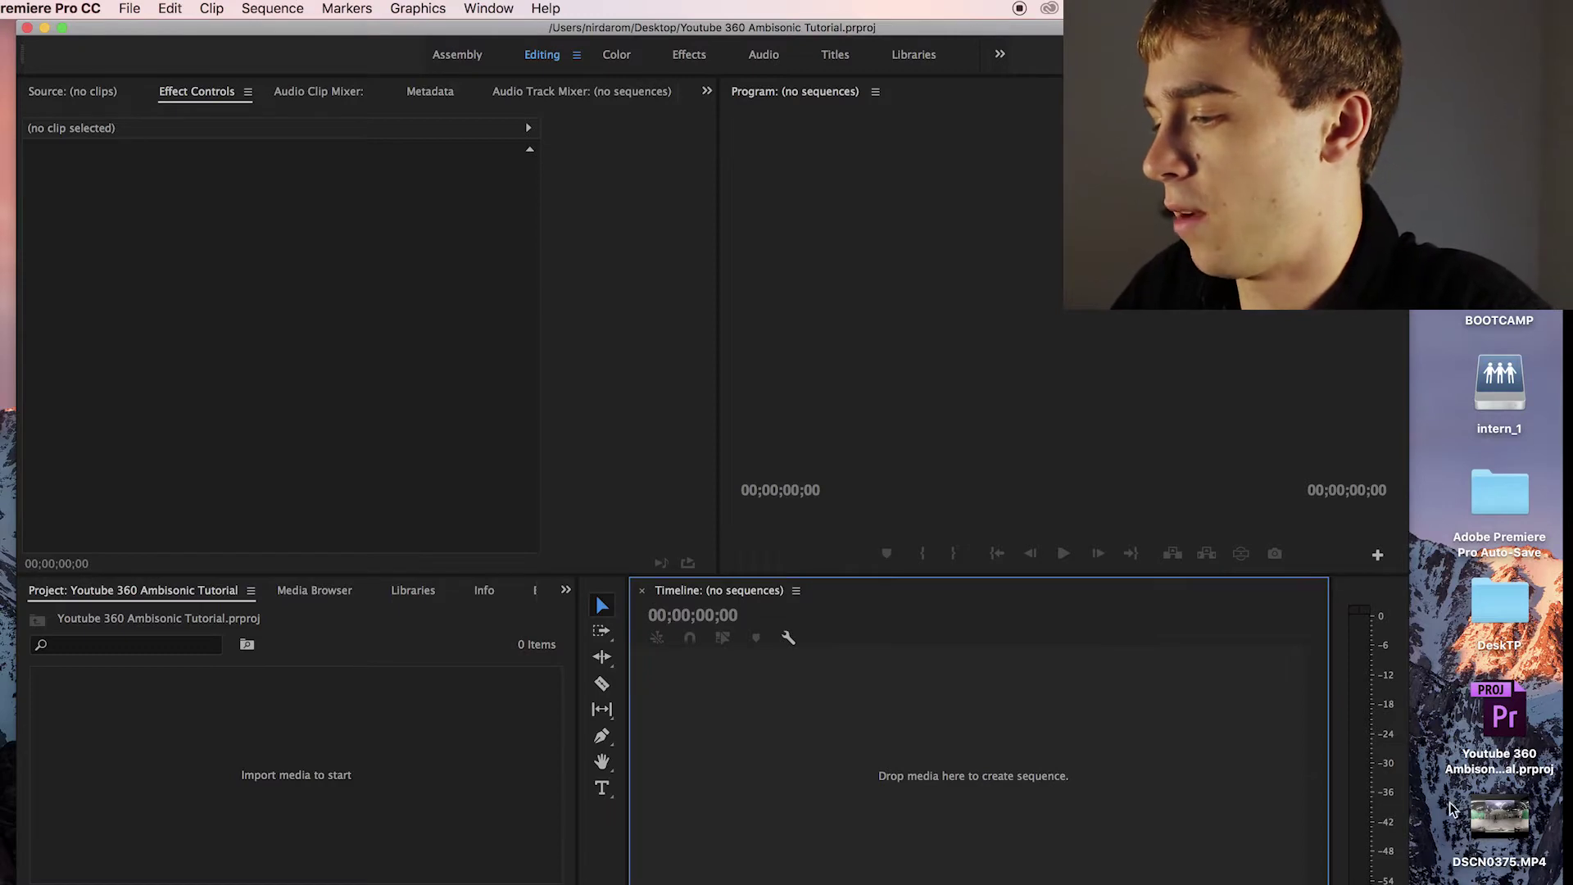
Import the 360 video DSCN0375.MP4 and the ambisonic recording SPTL002.WAV from the desktop into the project.
left_click(1508, 818)
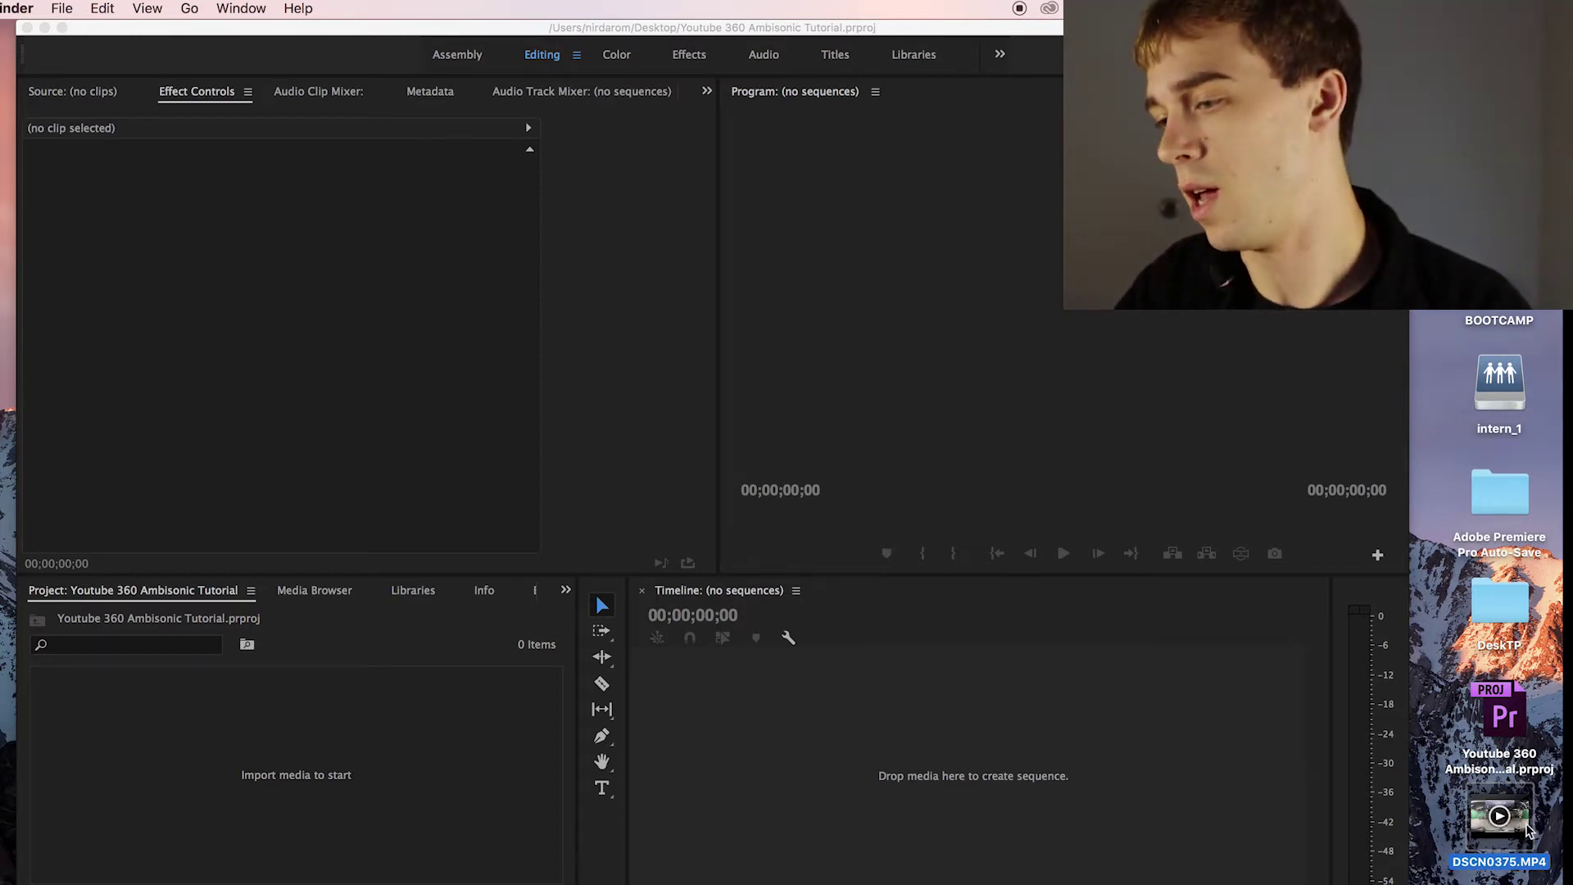
left_click_drag(1523, 831, 321, 729)
left_click_drag(526, 857, 534, 735)
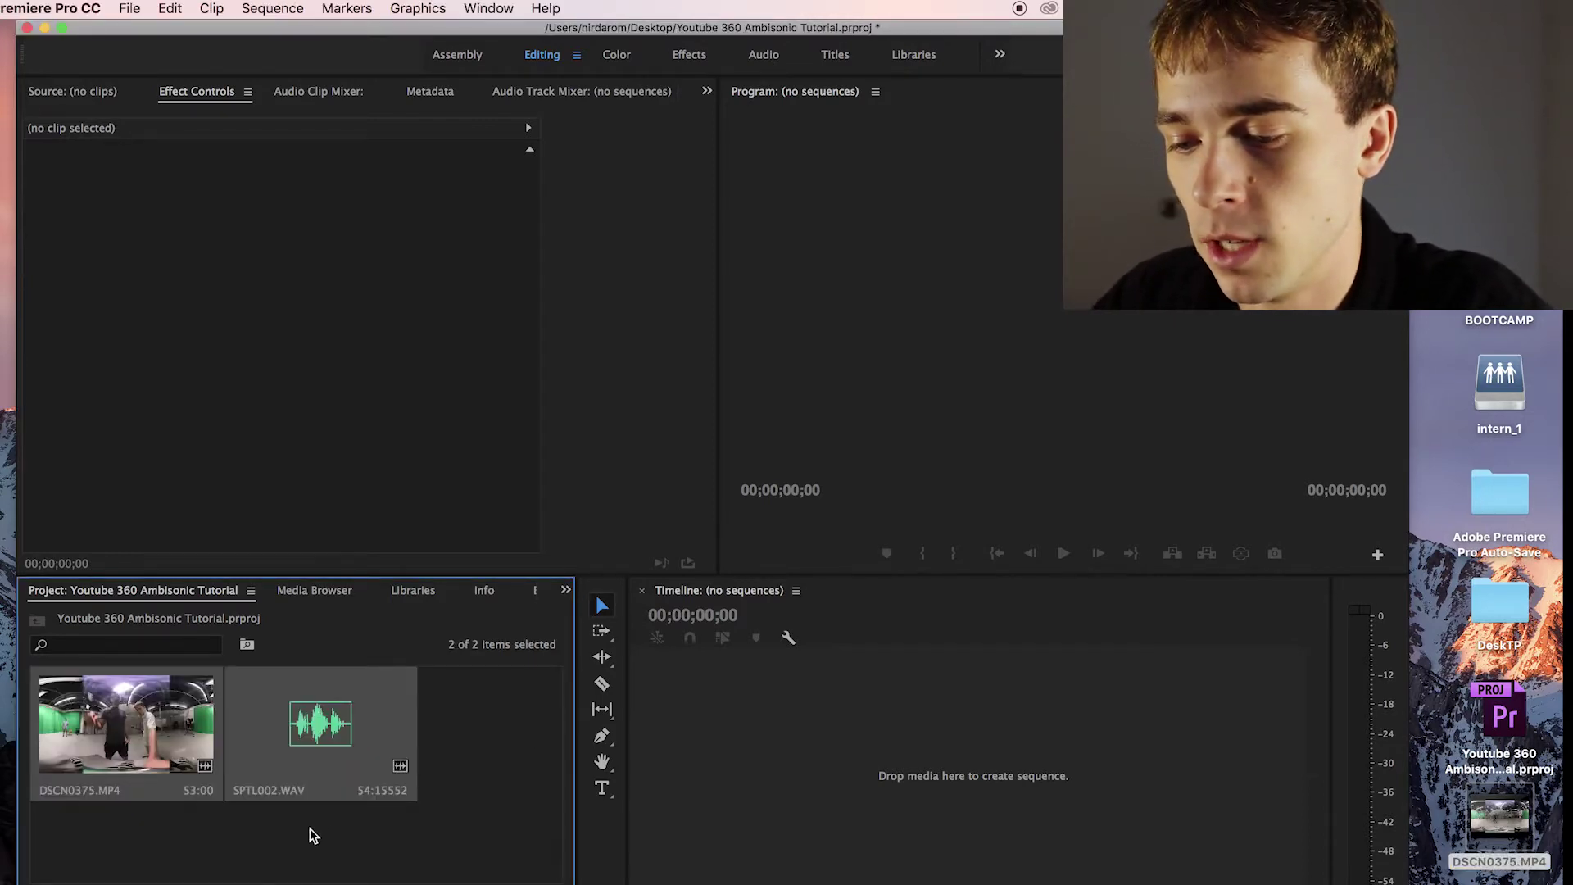
left_click(484, 735)
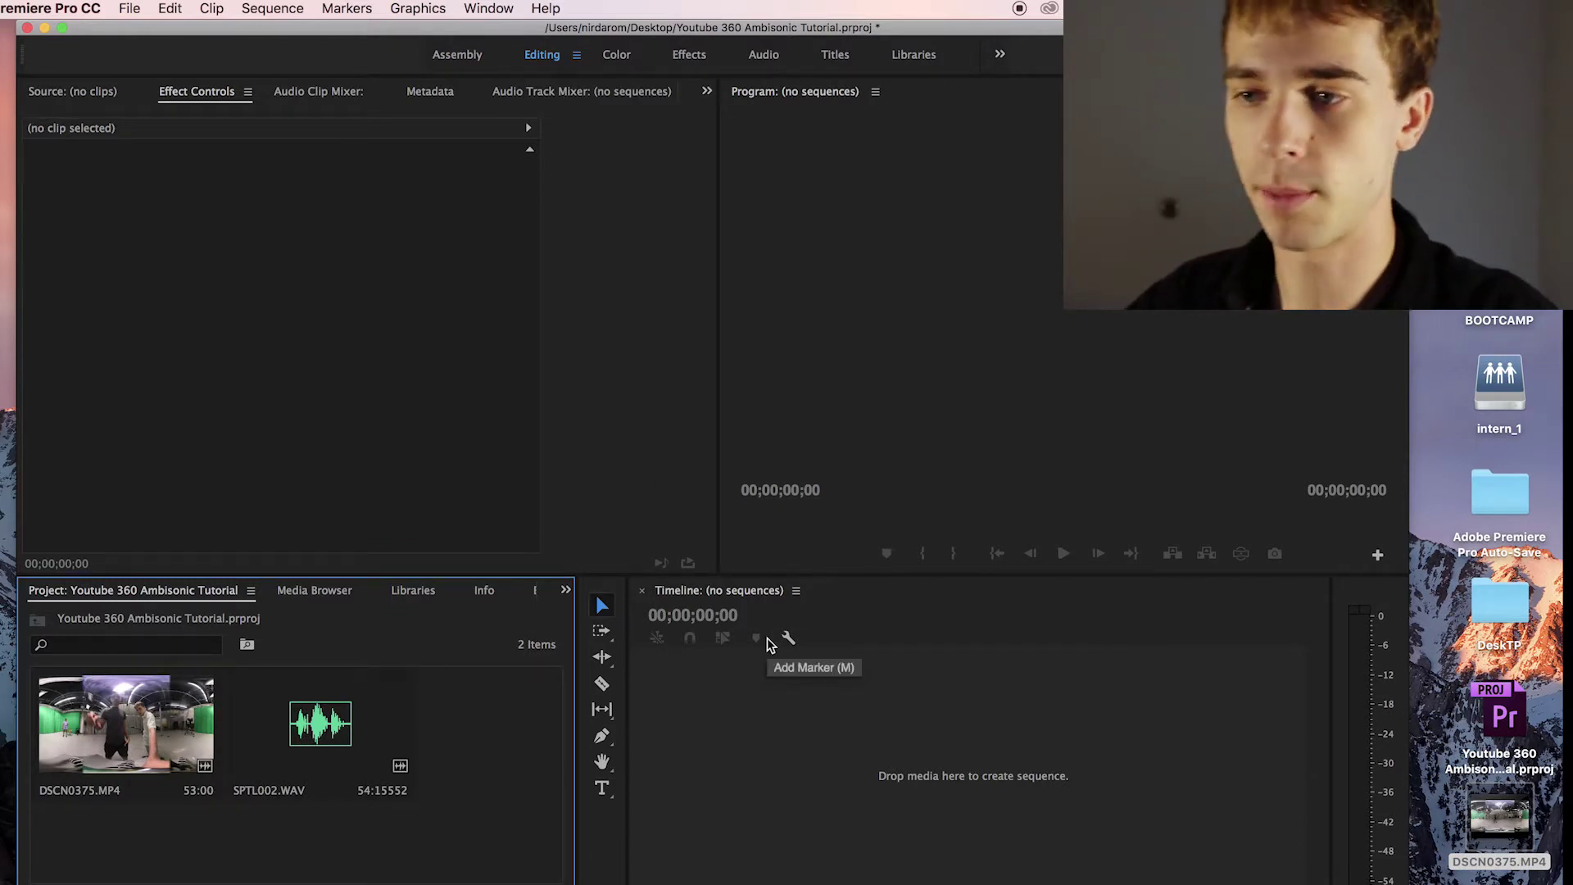
Start a new sequence and browse the VR presets, expanding the Stereoscopic 29.97 group as well.
left_click(883, 633)
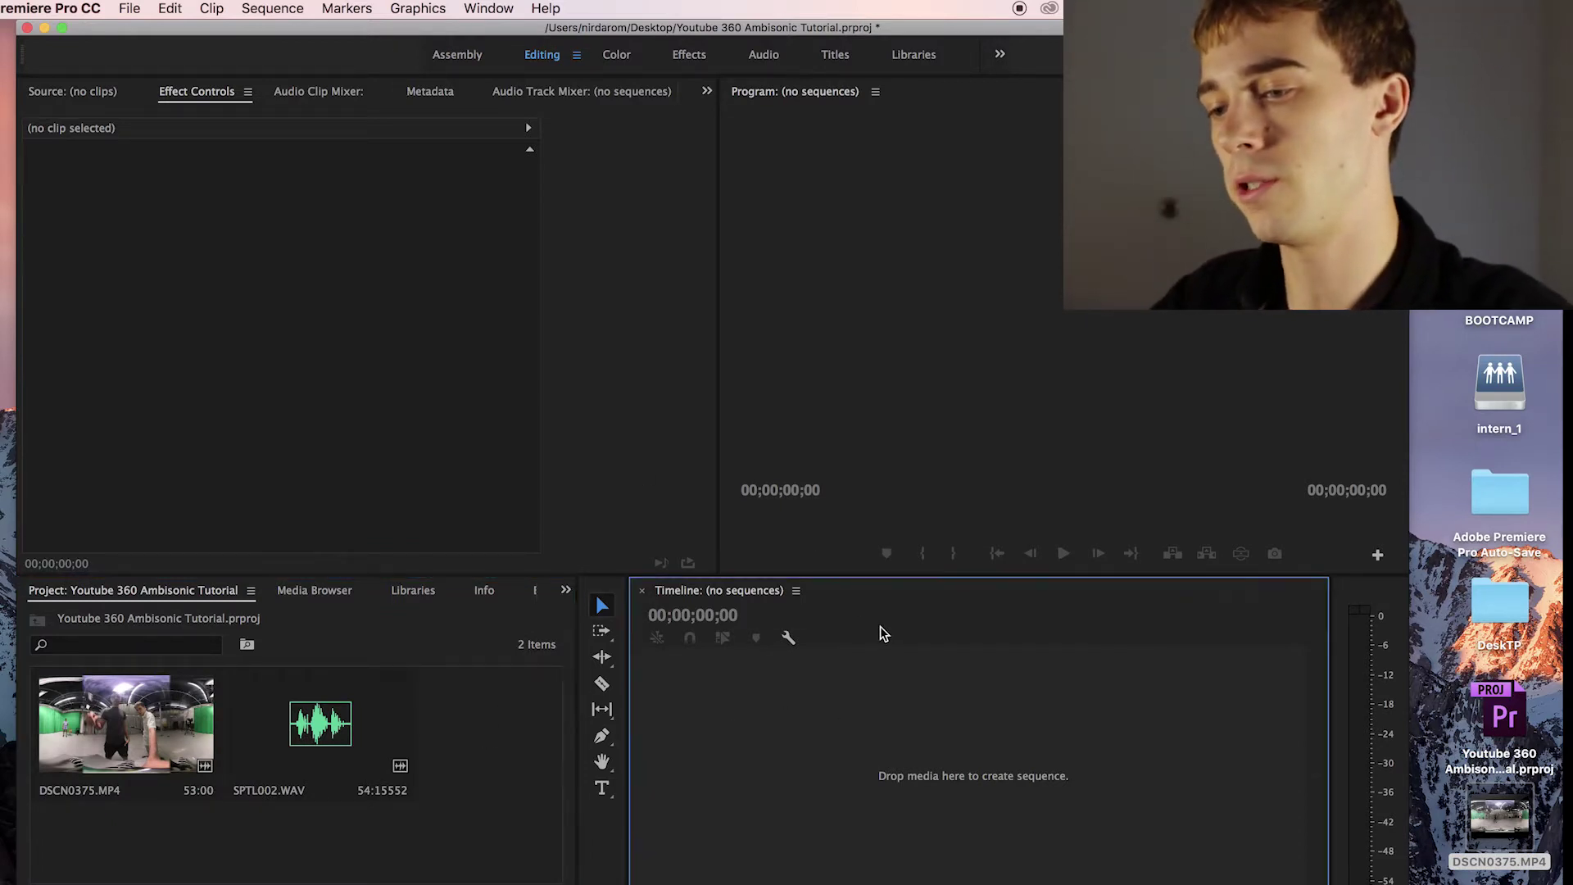
left_click(272, 8)
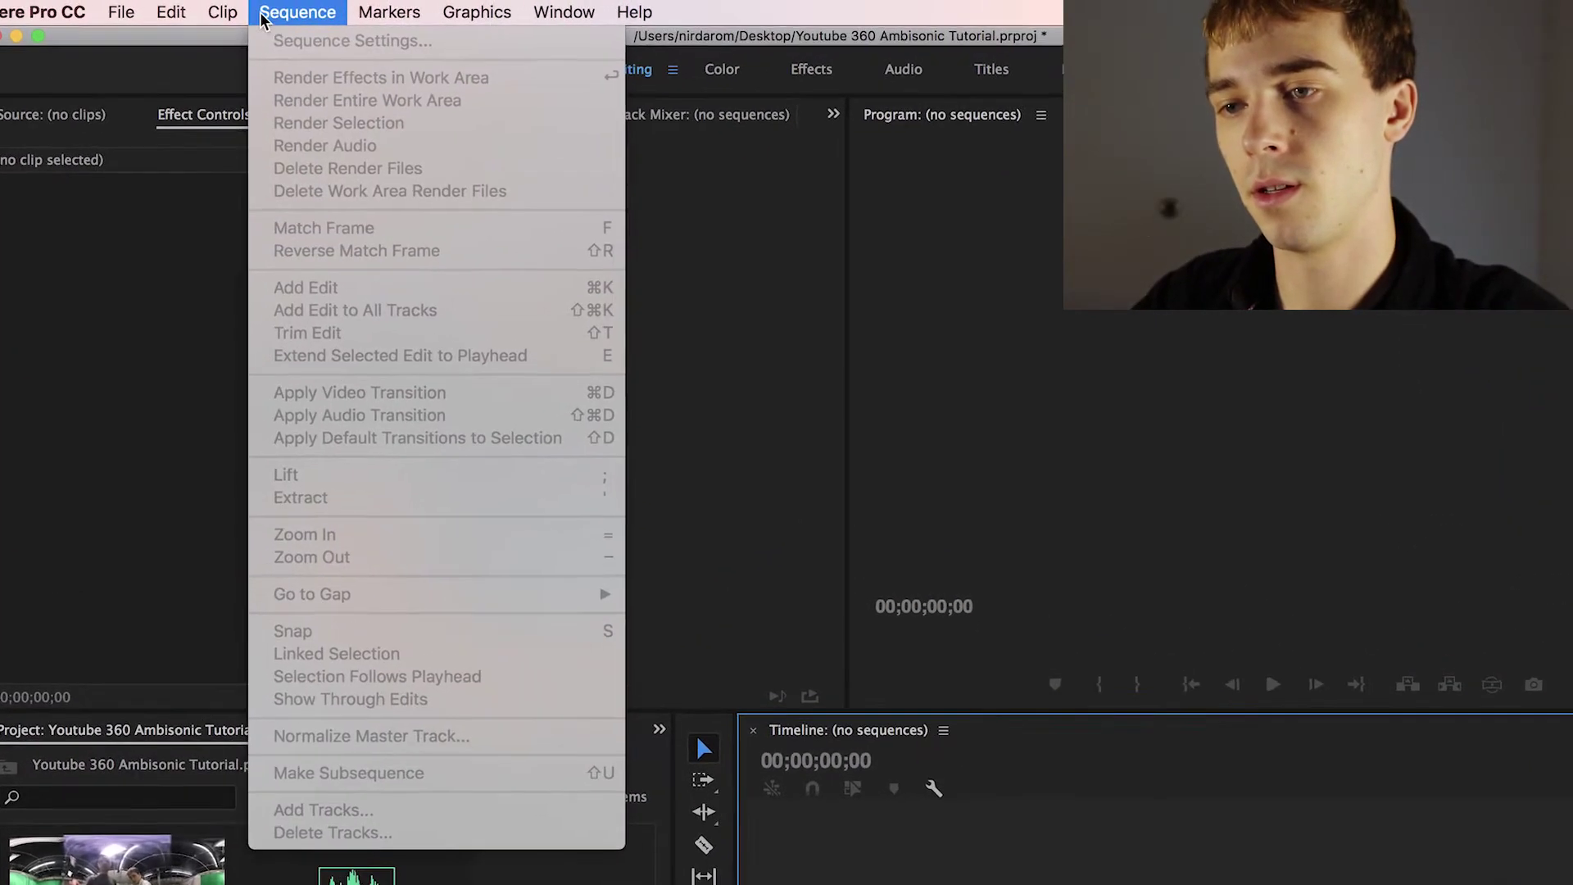
mouse_move(122, 9)
mouse_move(277, 45)
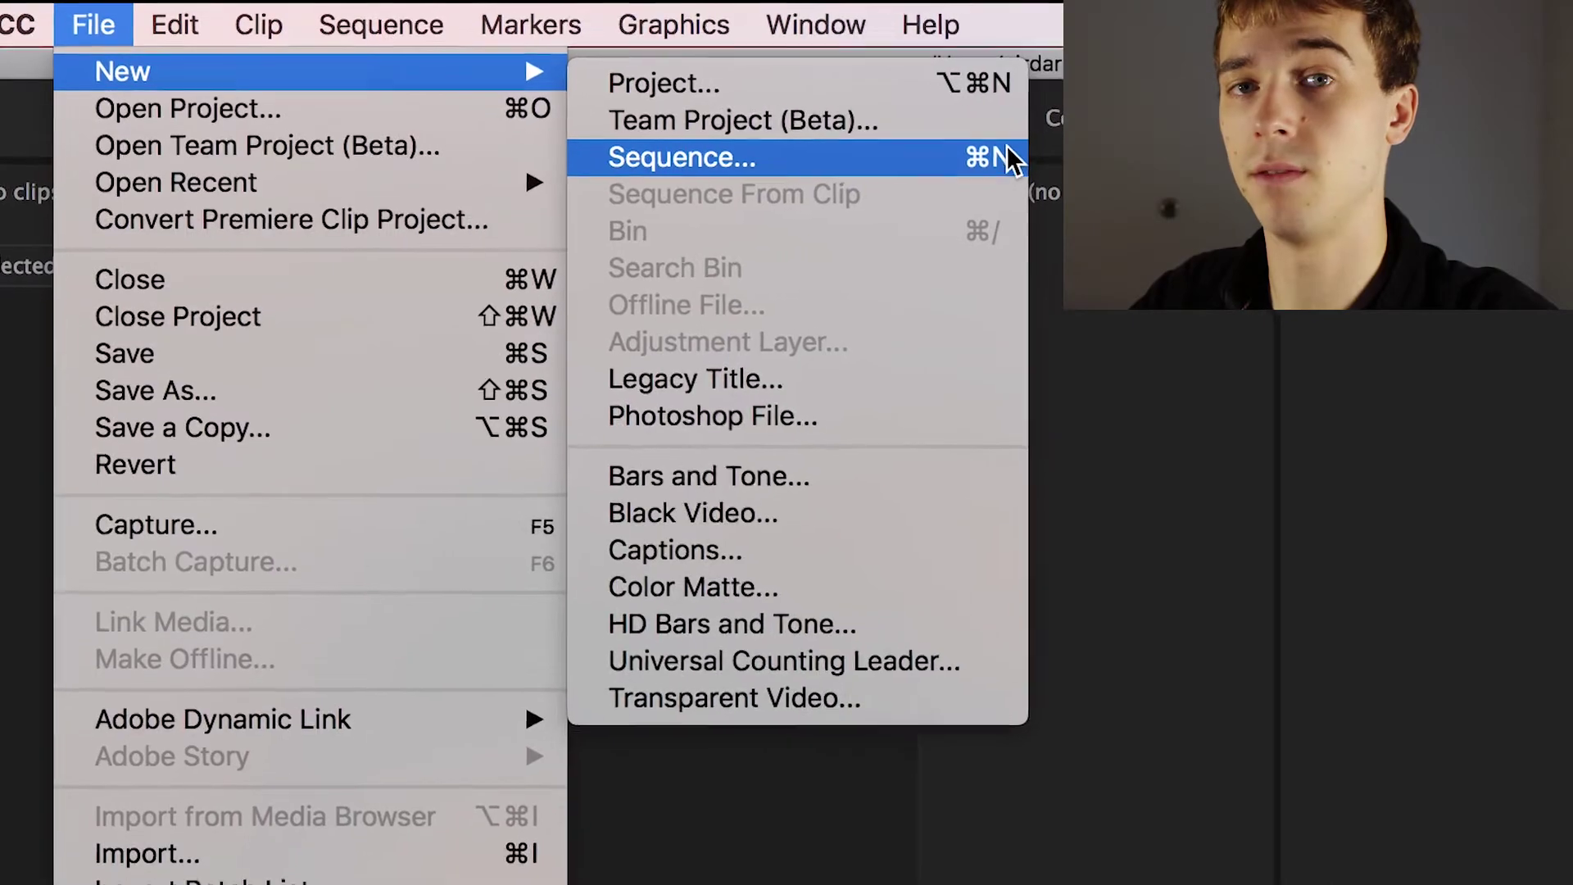
left_click(1025, 162)
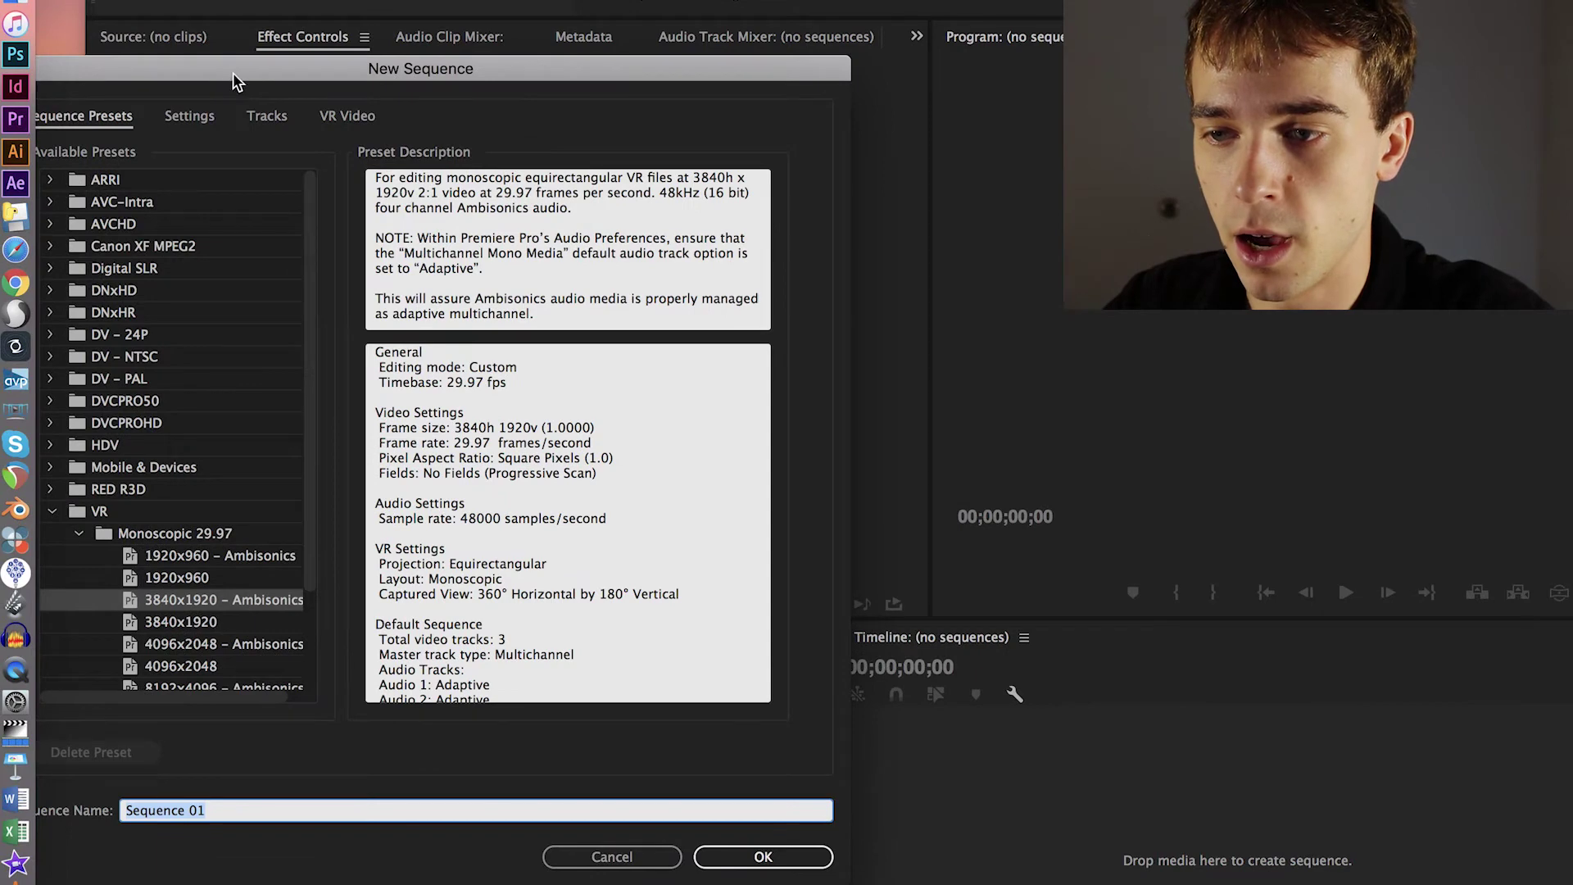
left_click_drag(234, 72, 486, 54)
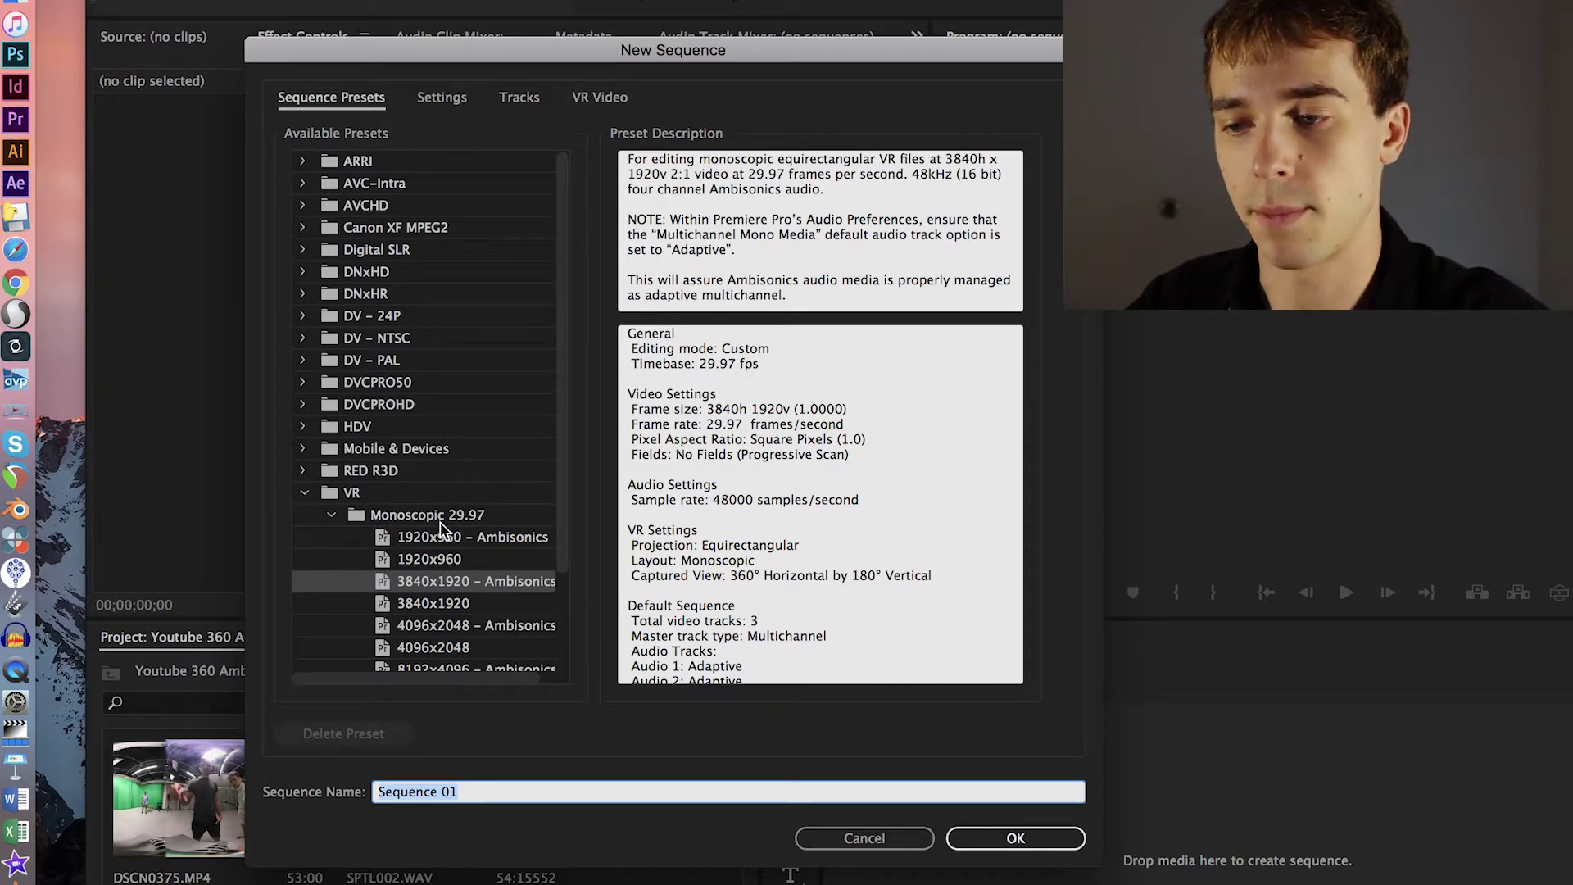
left_click(558, 534)
left_click_drag(557, 532, 528, 672)
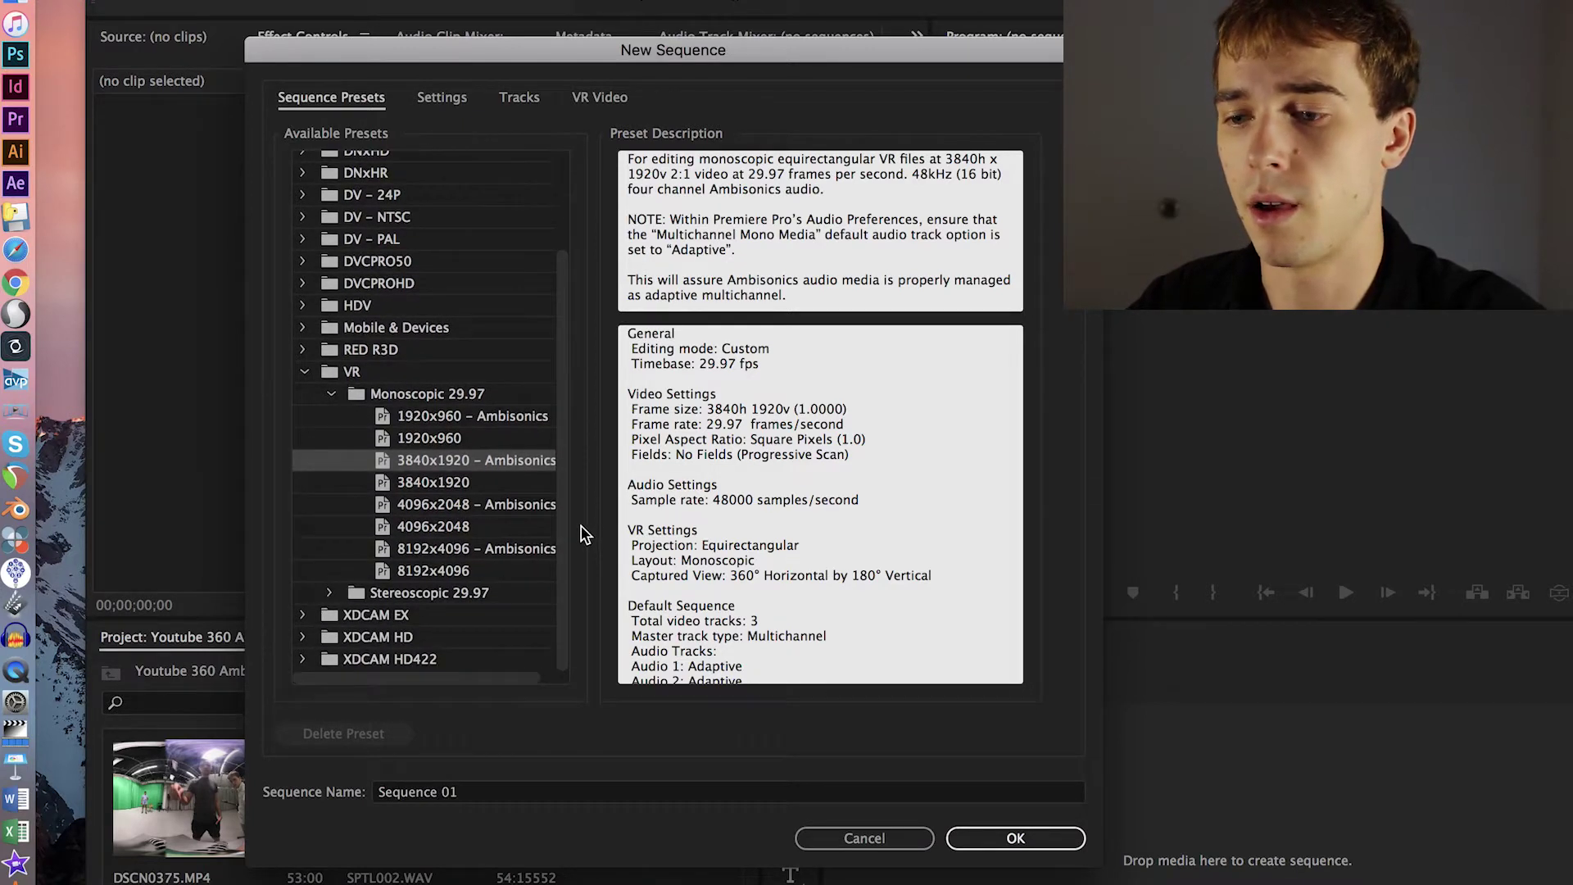
left_click(336, 594)
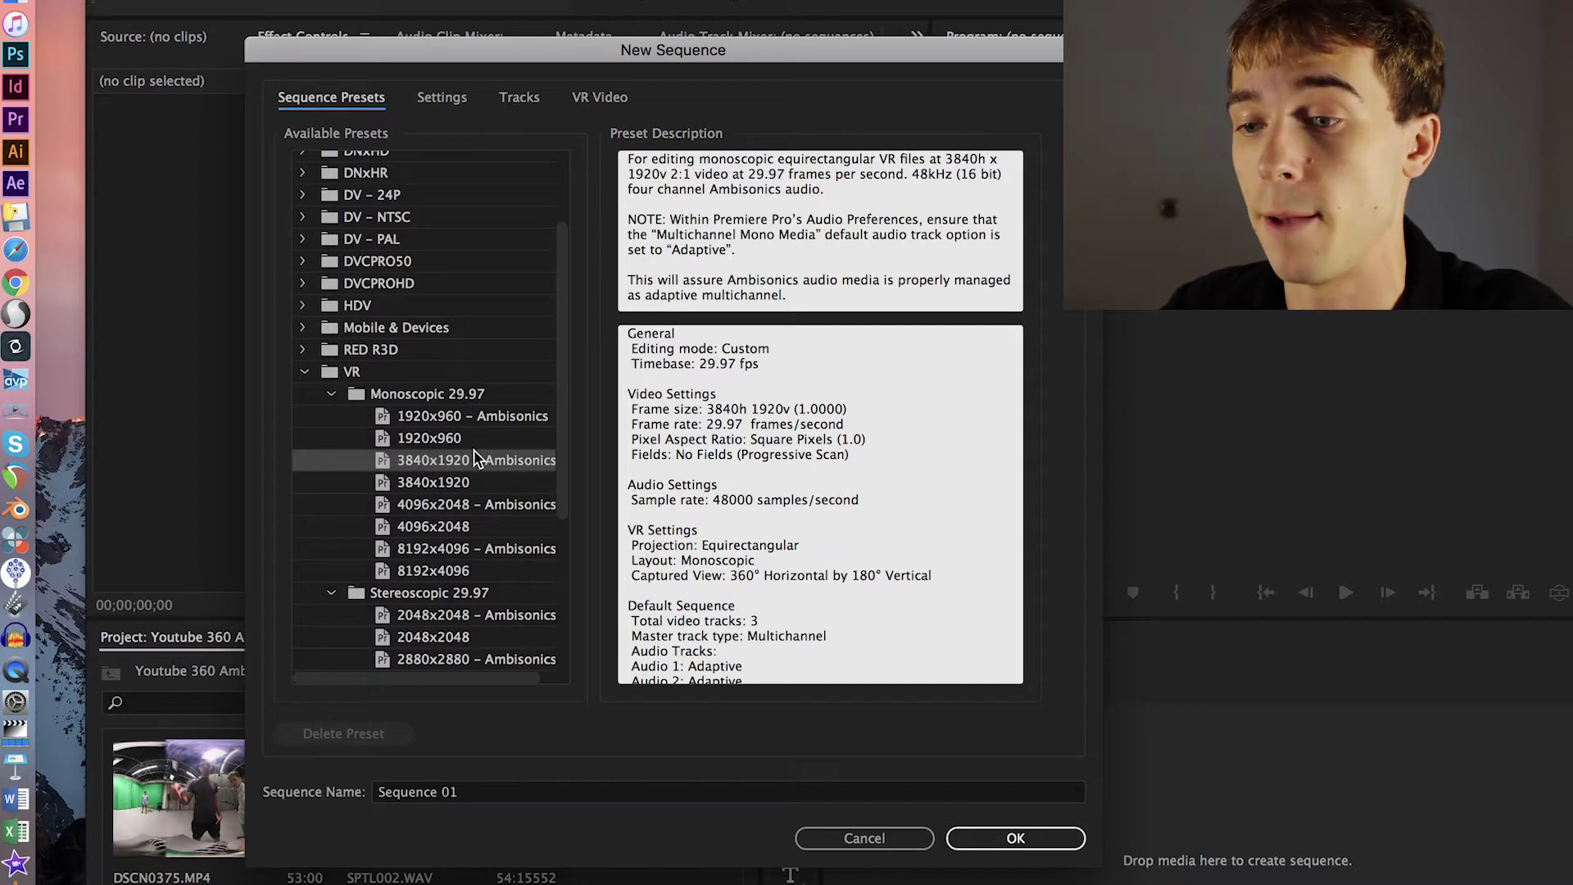
Name the sequence "Youtube 360 Ambisonic Tutorial" and create it with the monoscopic 29.97 preset 3840x1920 - Ambisonics.
left_click(462, 790)
key("super+a")
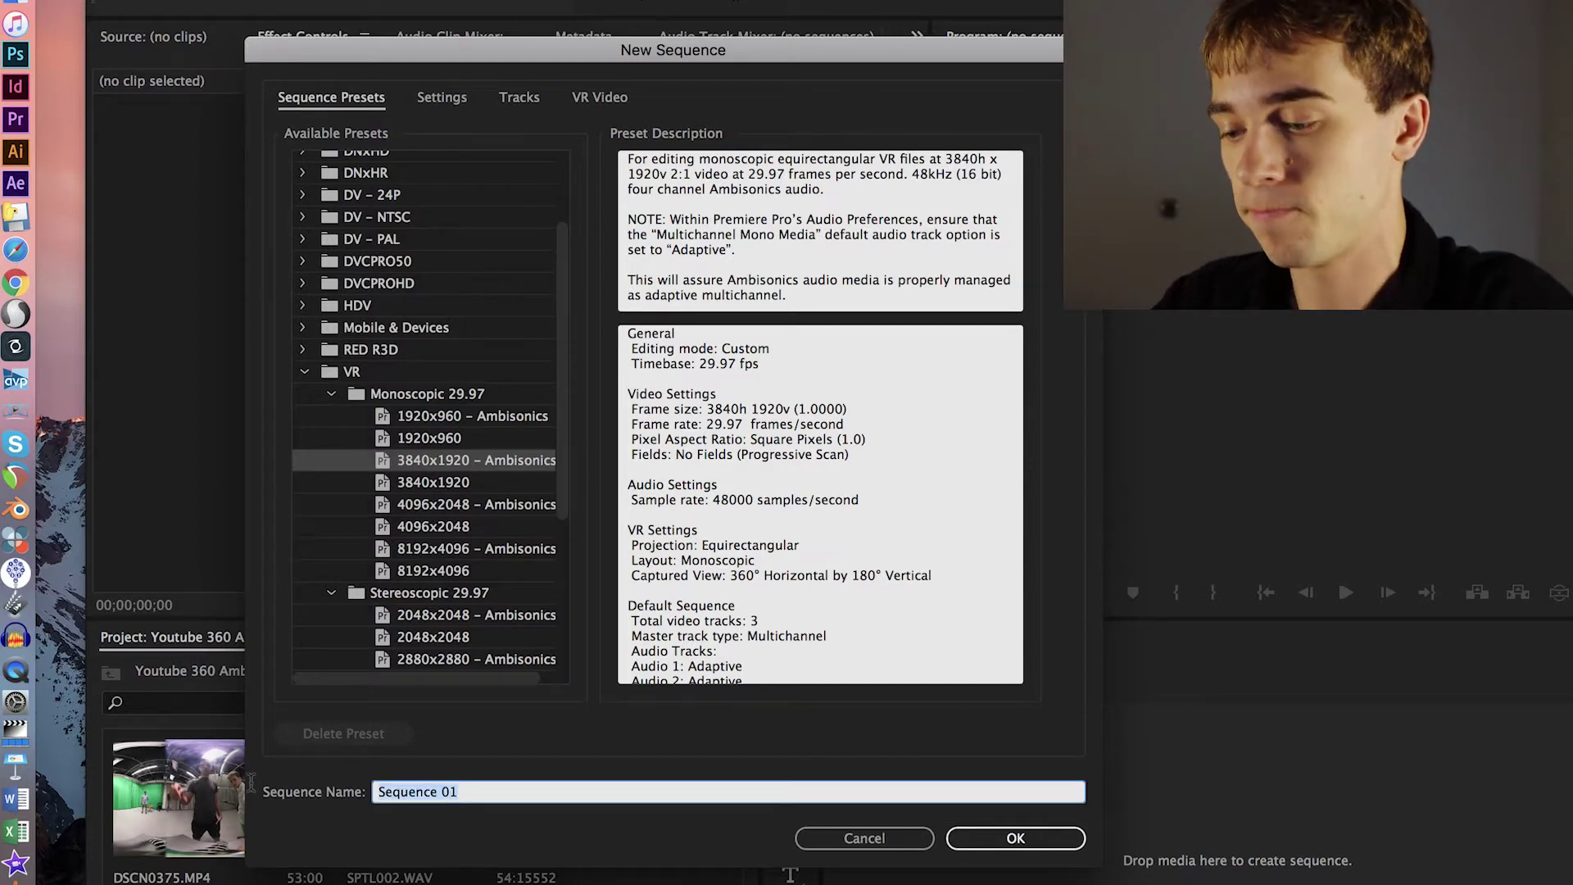
type("Youtube 360 Ambisonic Tutorial")
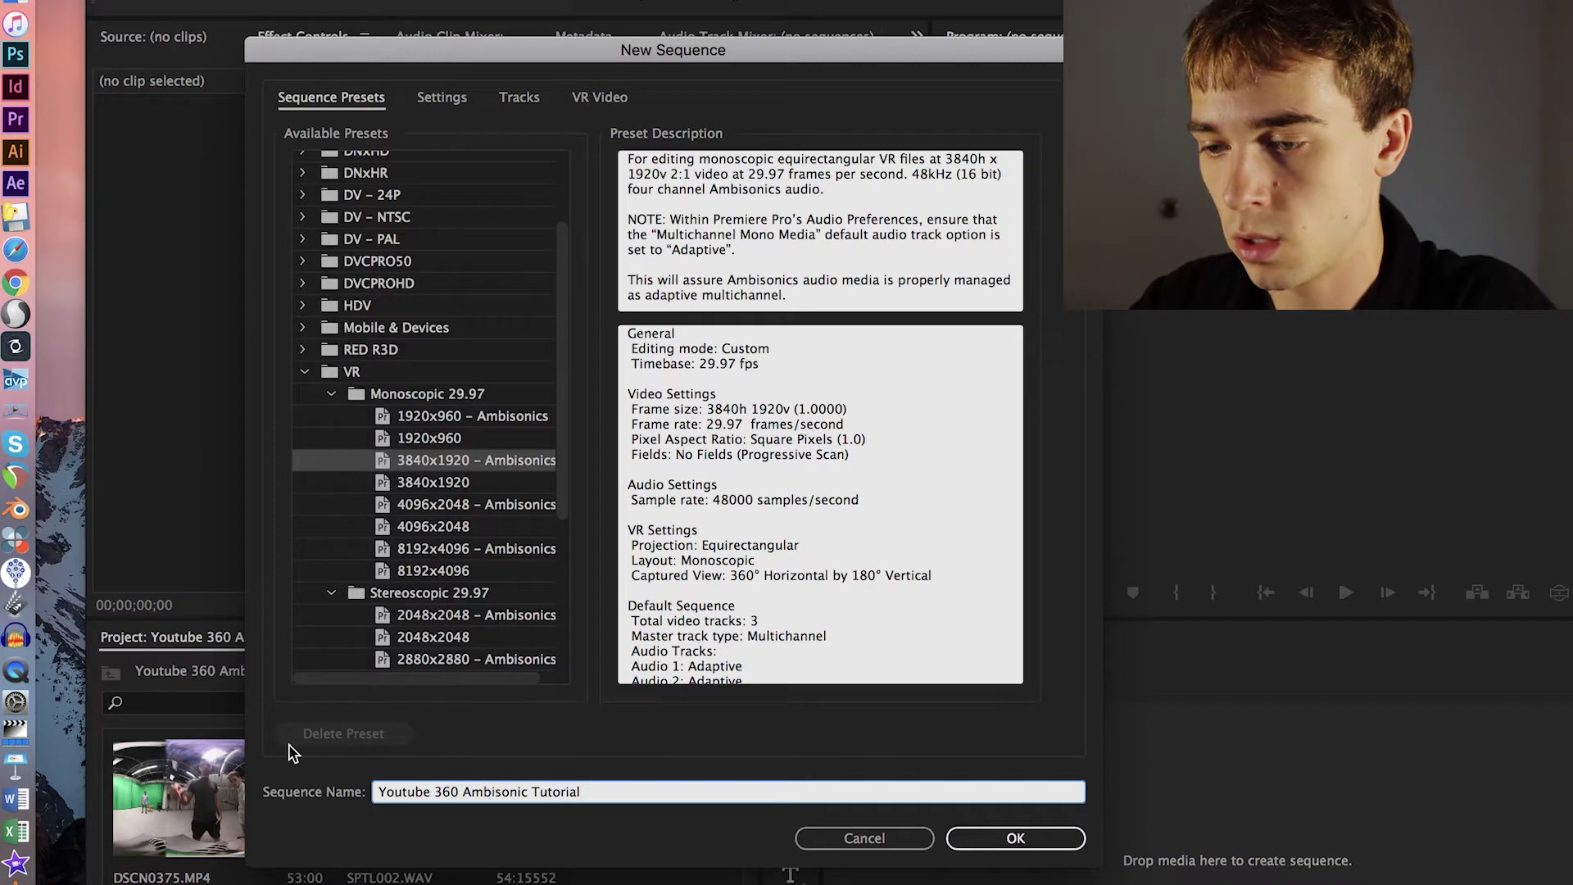
double_click(485, 460)
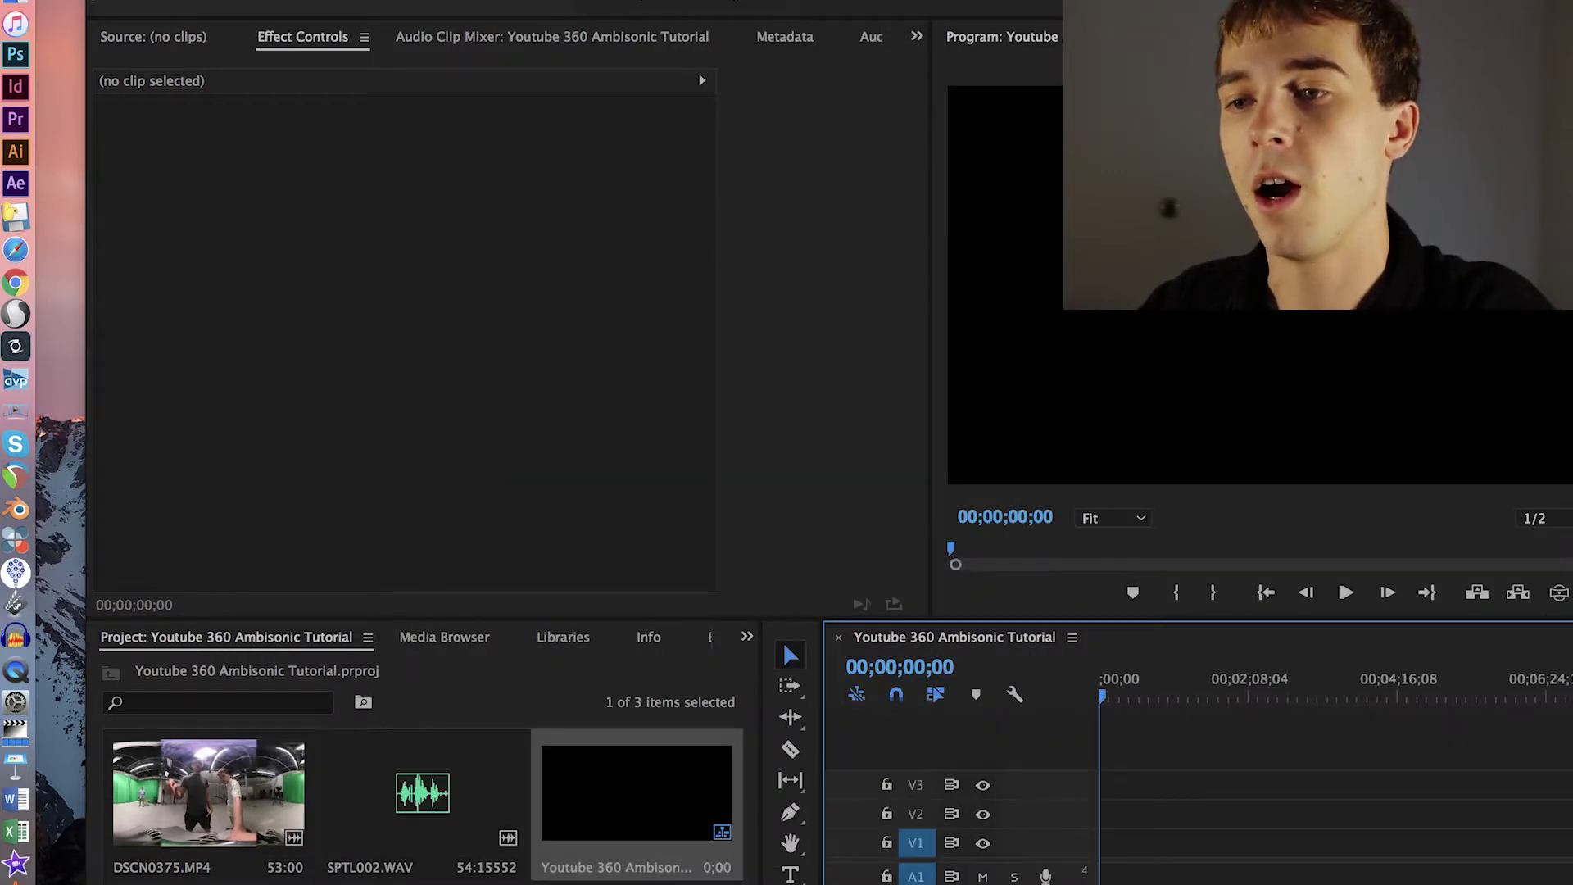
Check in the audio preferences that the default audio track for Multichannel Mono Media is Adaptive.
left_click(77, 10)
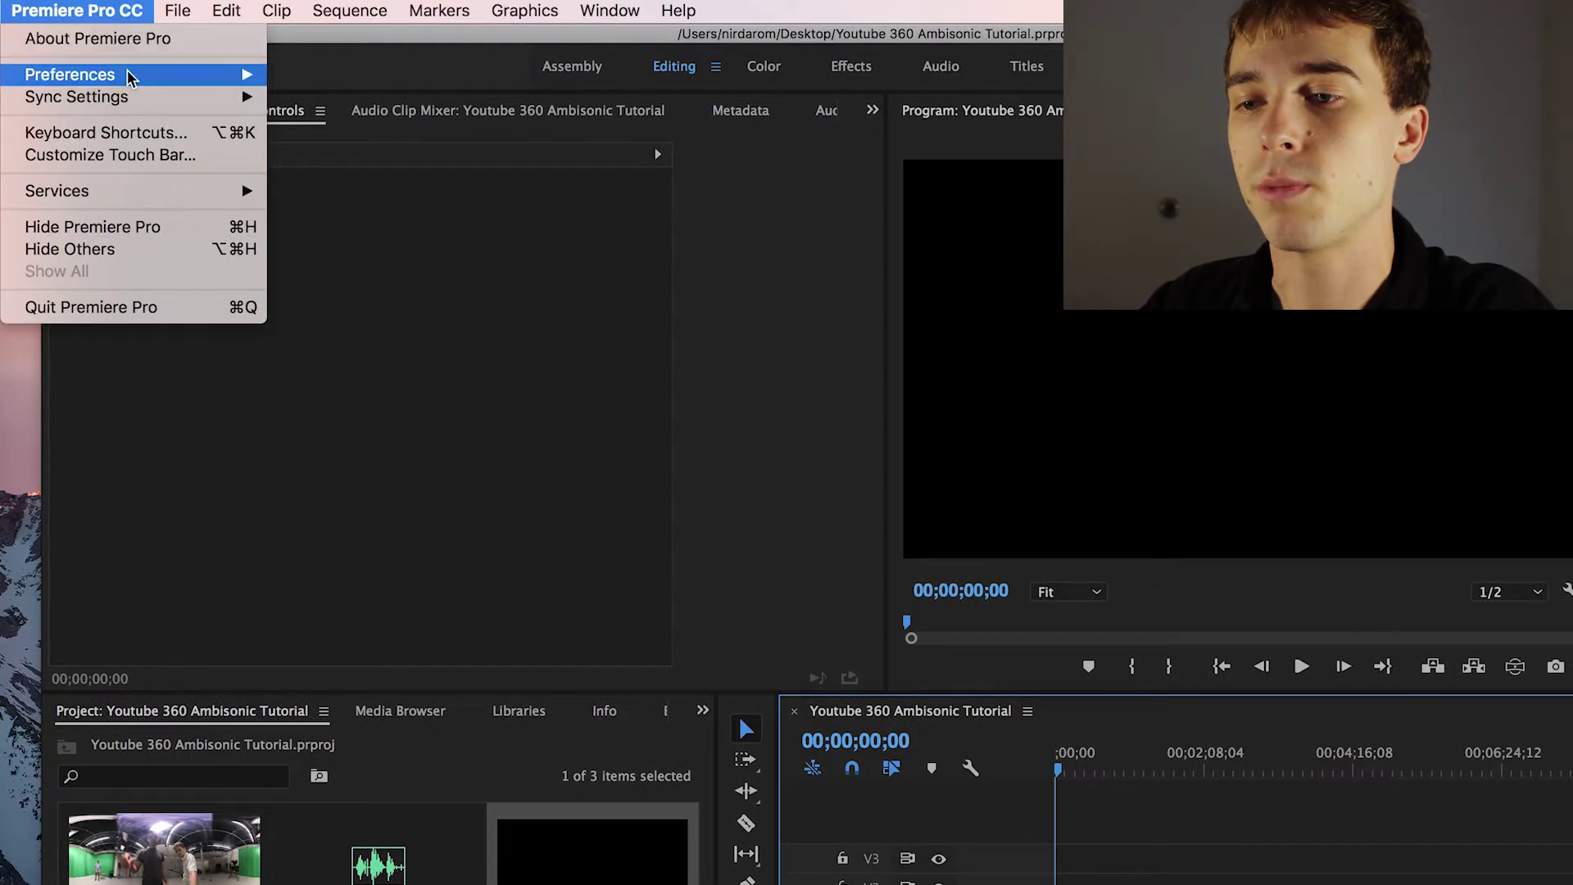
mouse_move(129, 77)
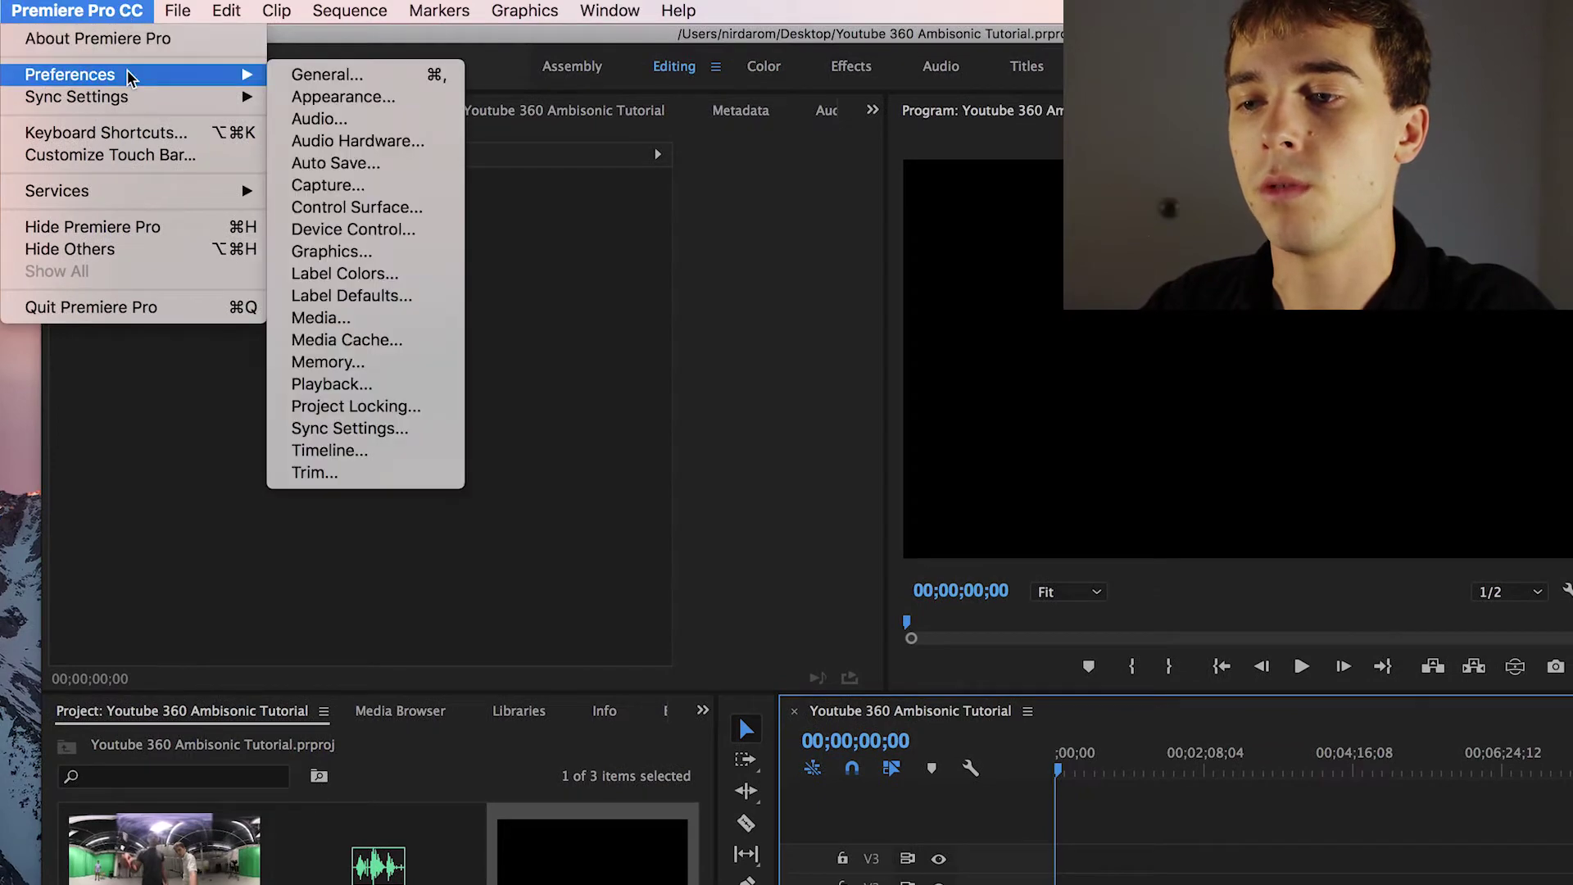
left_click(364, 124)
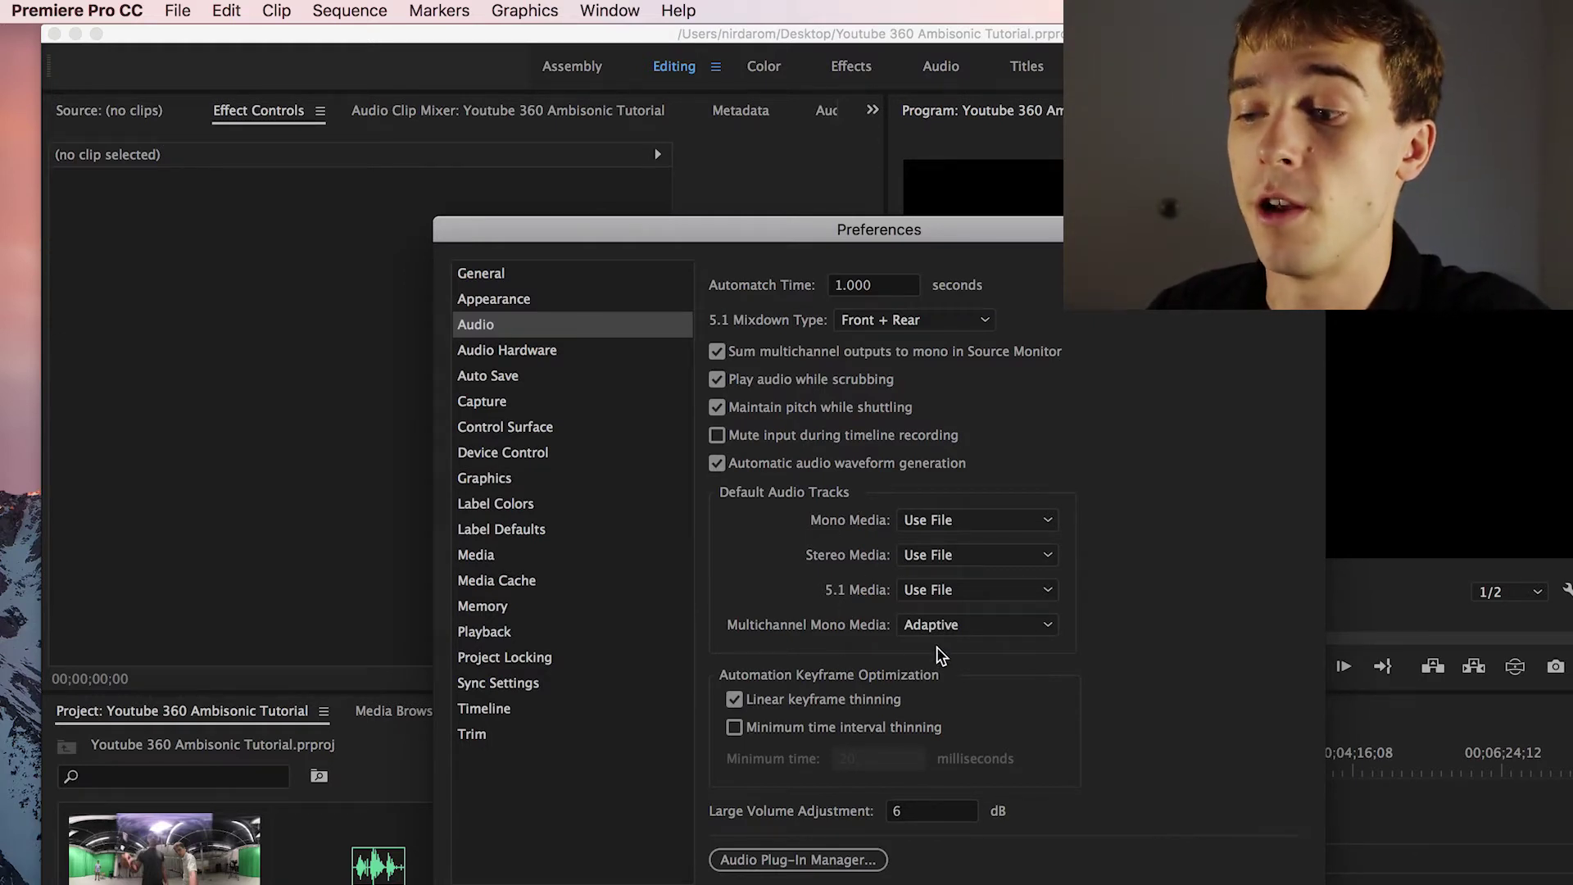
left_click(1020, 624)
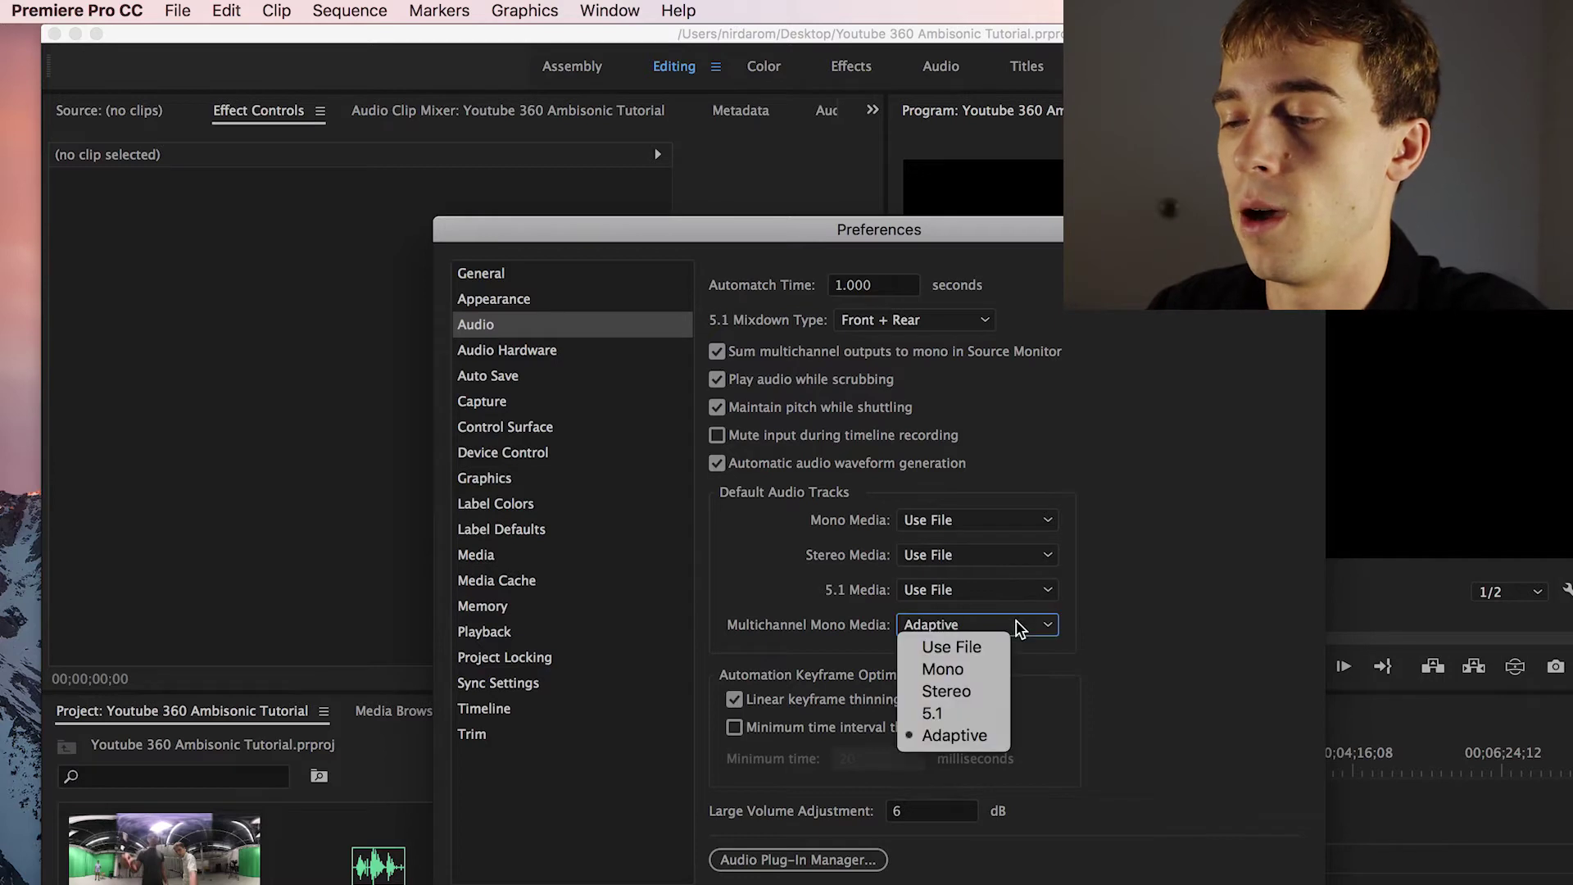
left_click(1099, 639)
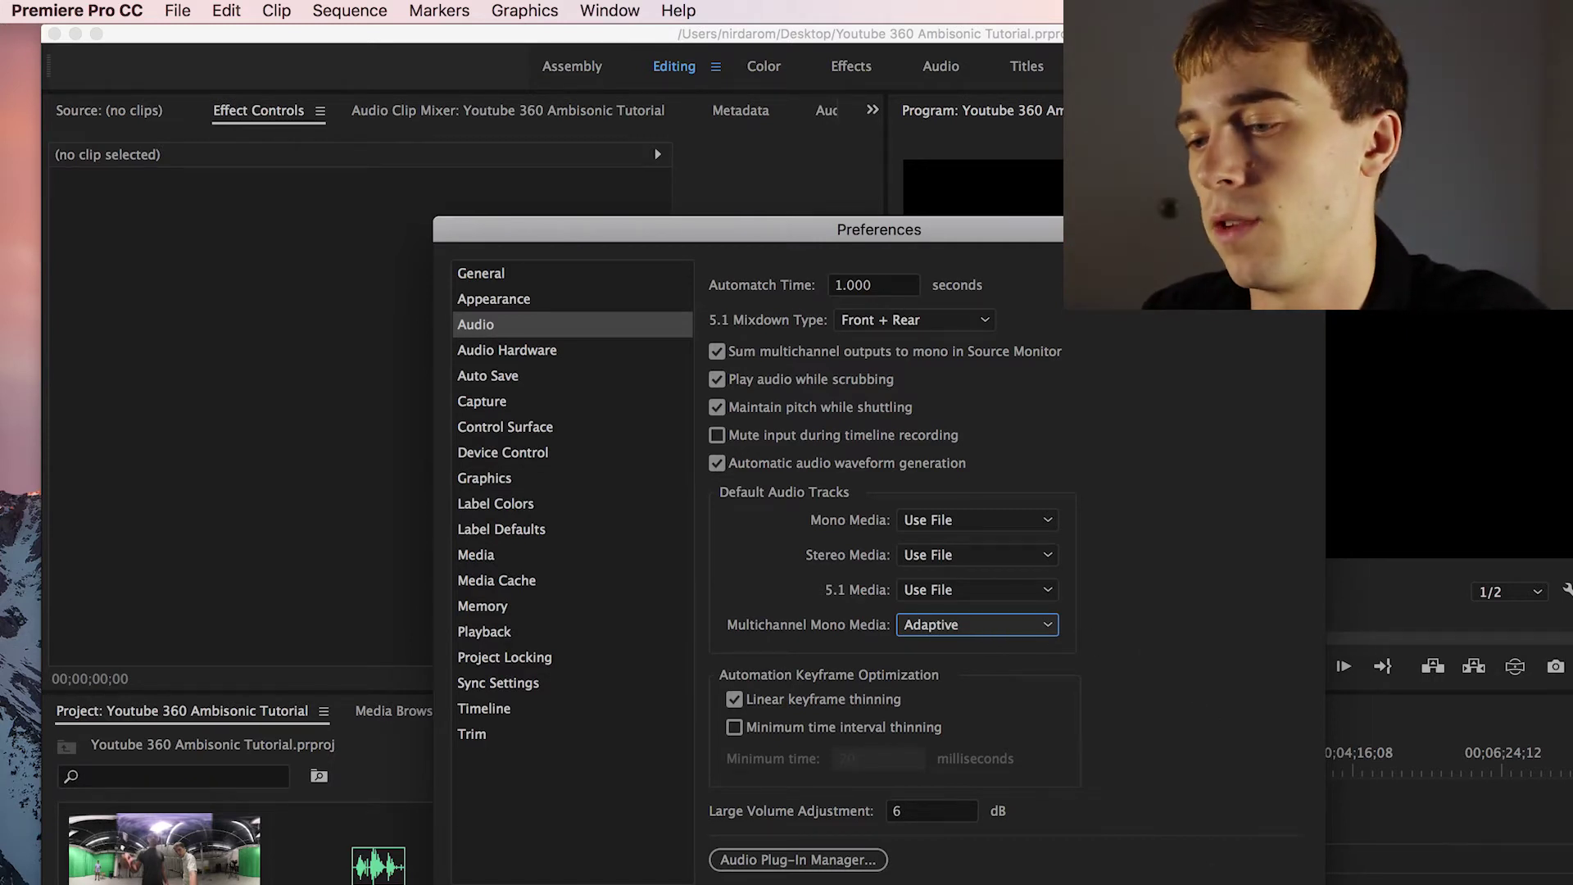
key("Return")
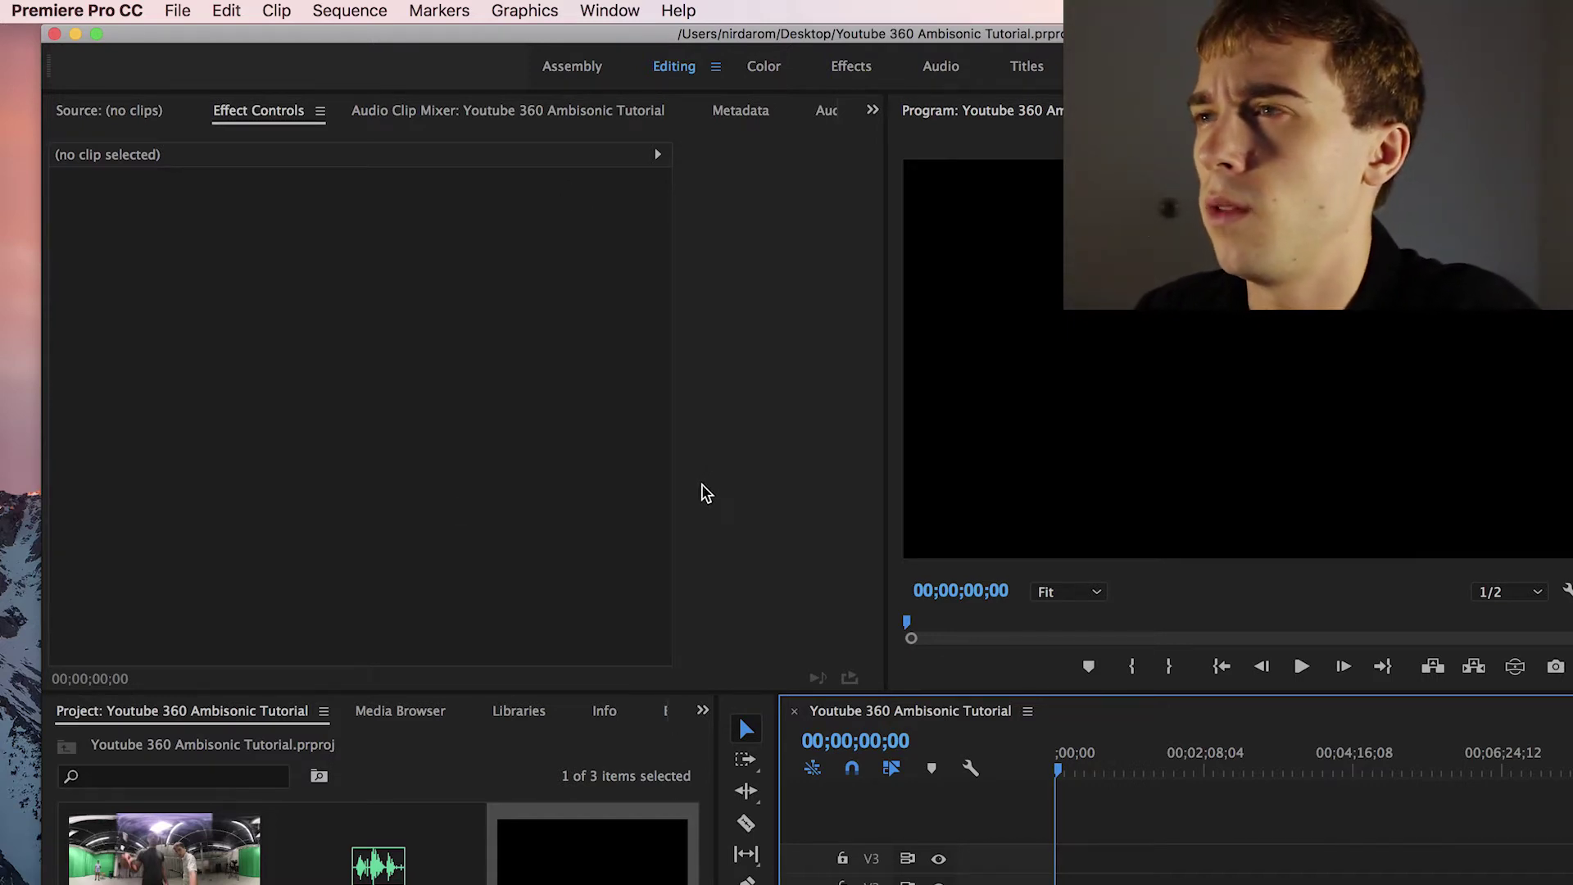
Set the sequence's vertical frame size to 2160 and apply the sequence settings.
left_click(370, 12)
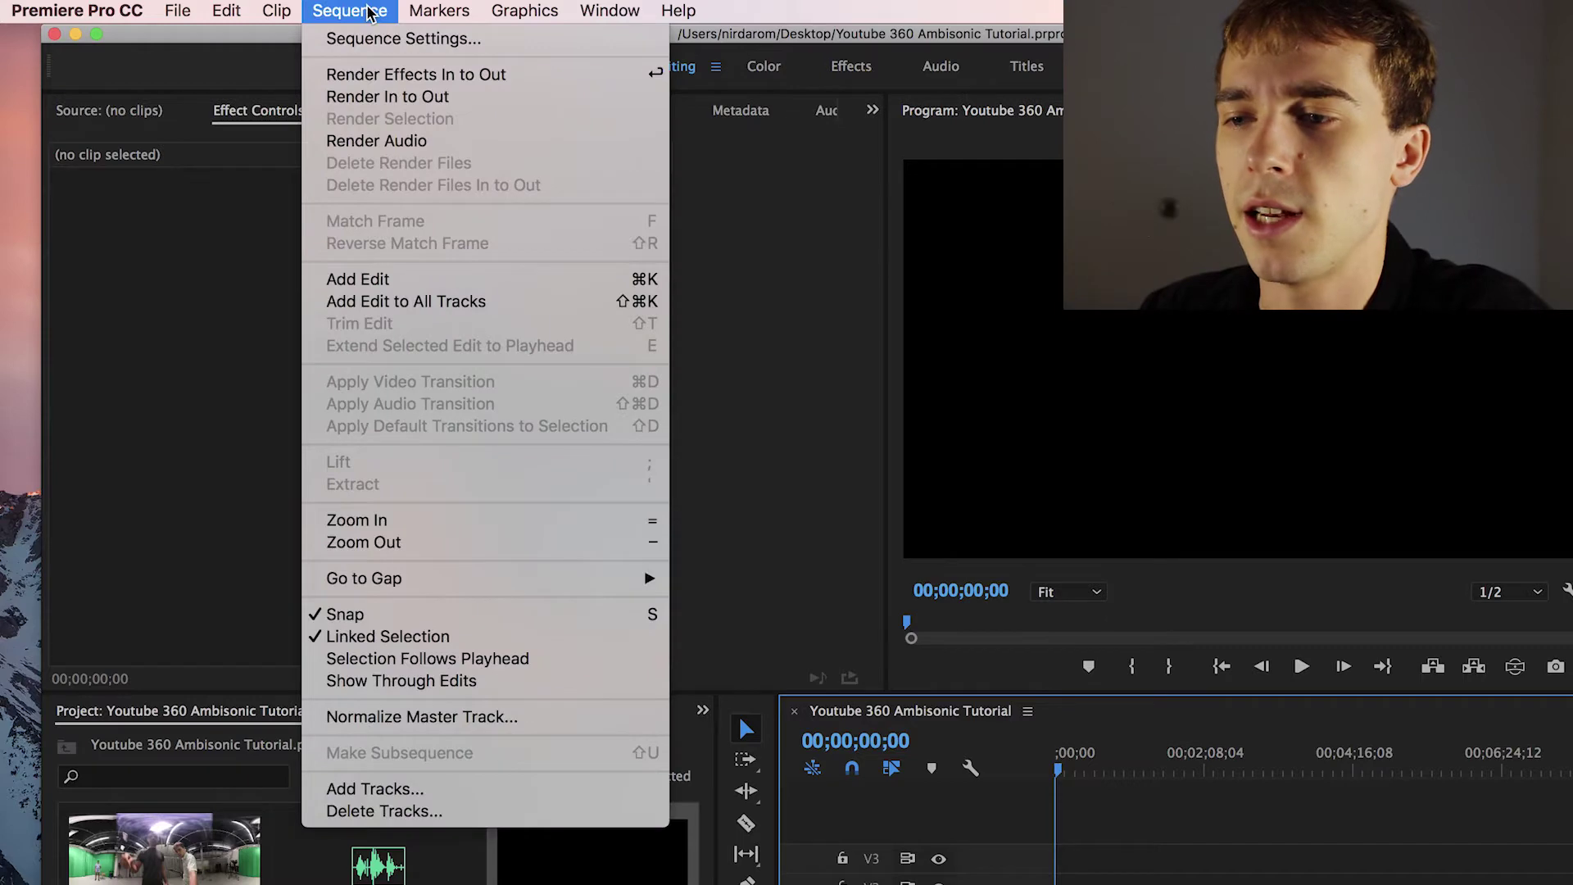
left_click(370, 46)
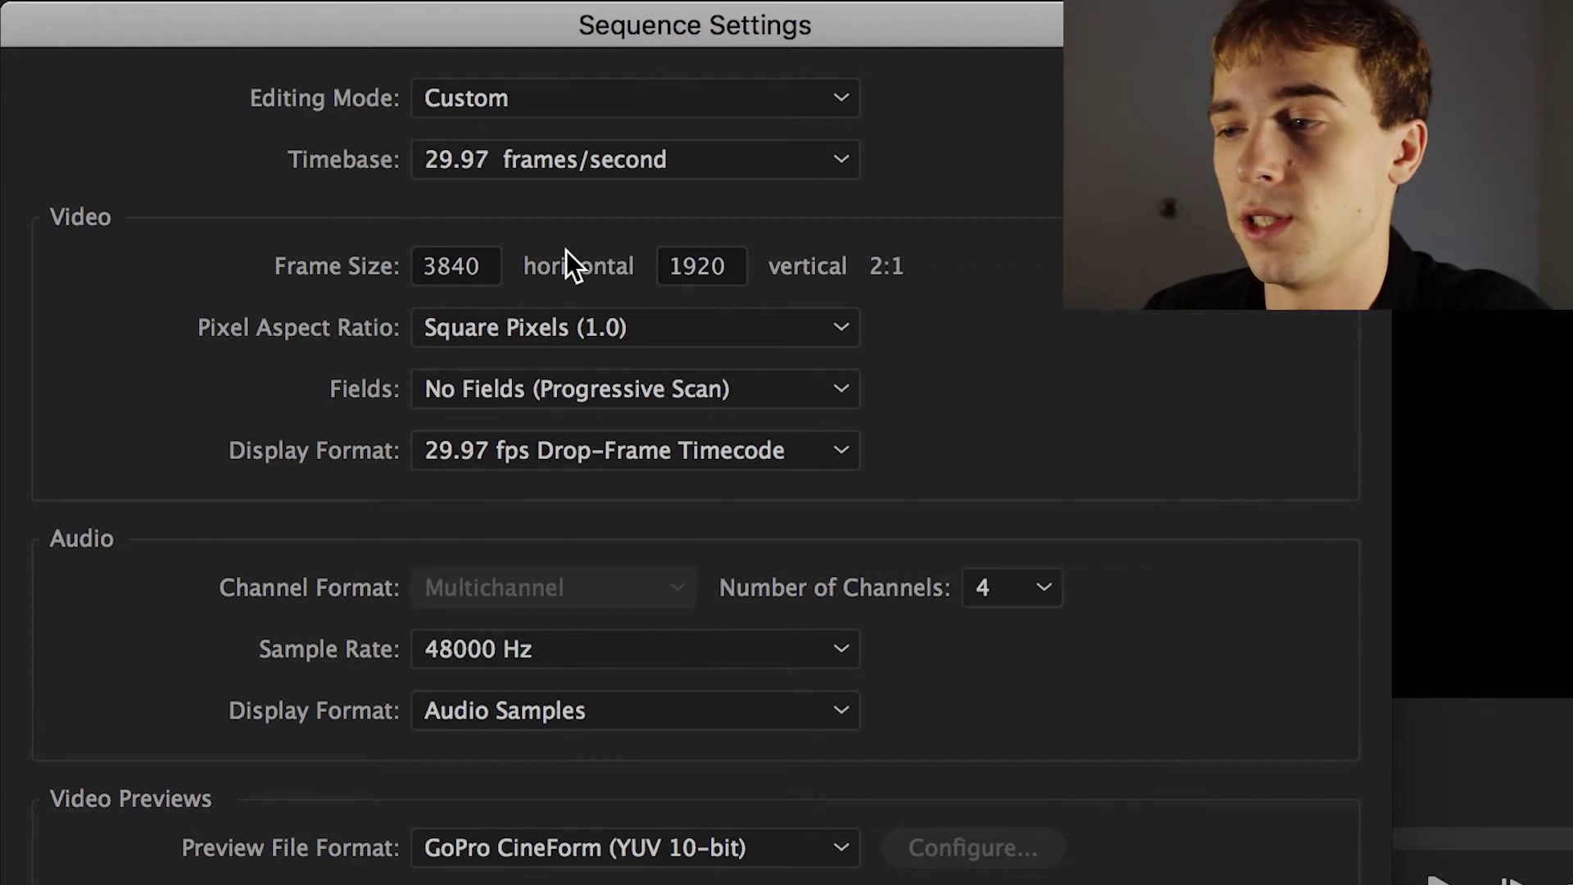
left_click(701, 269)
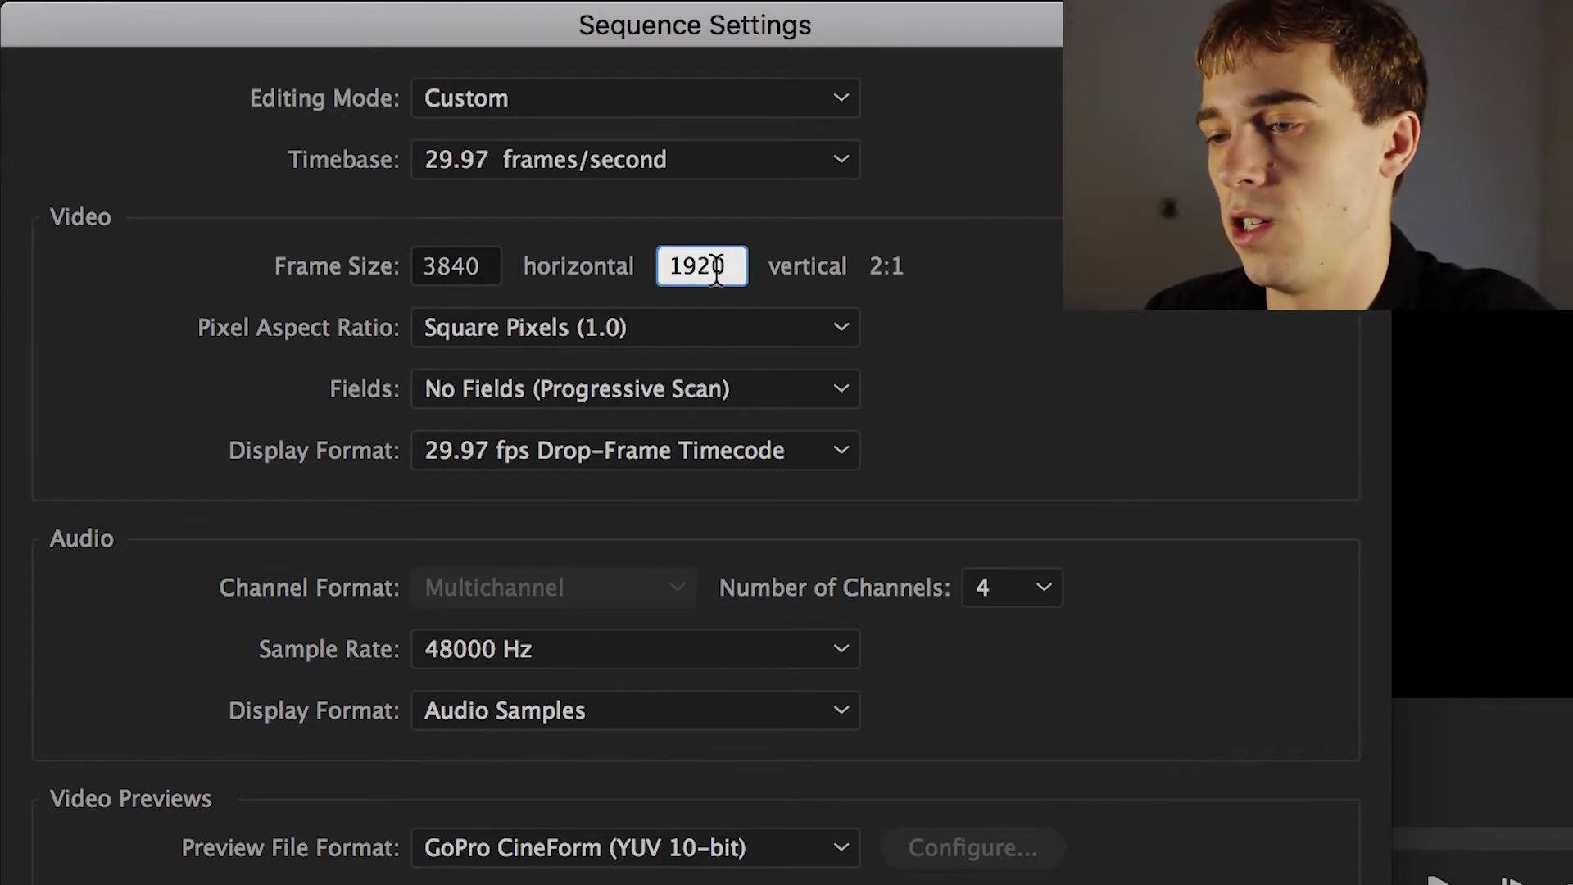
left_click_drag(723, 267, 499, 217)
type("2160")
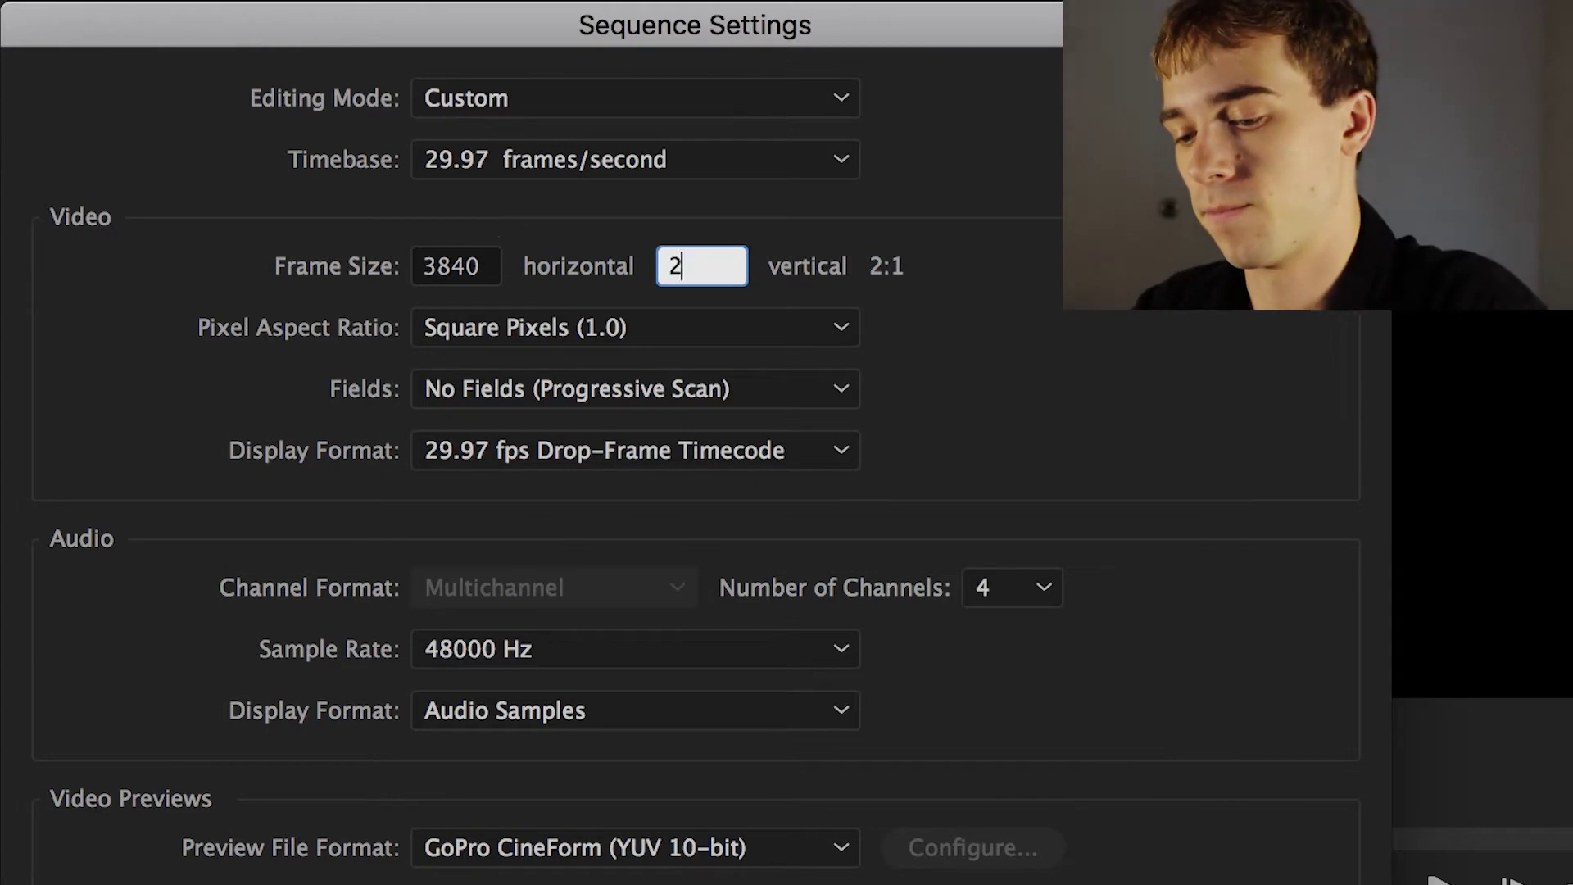
left_click(976, 401)
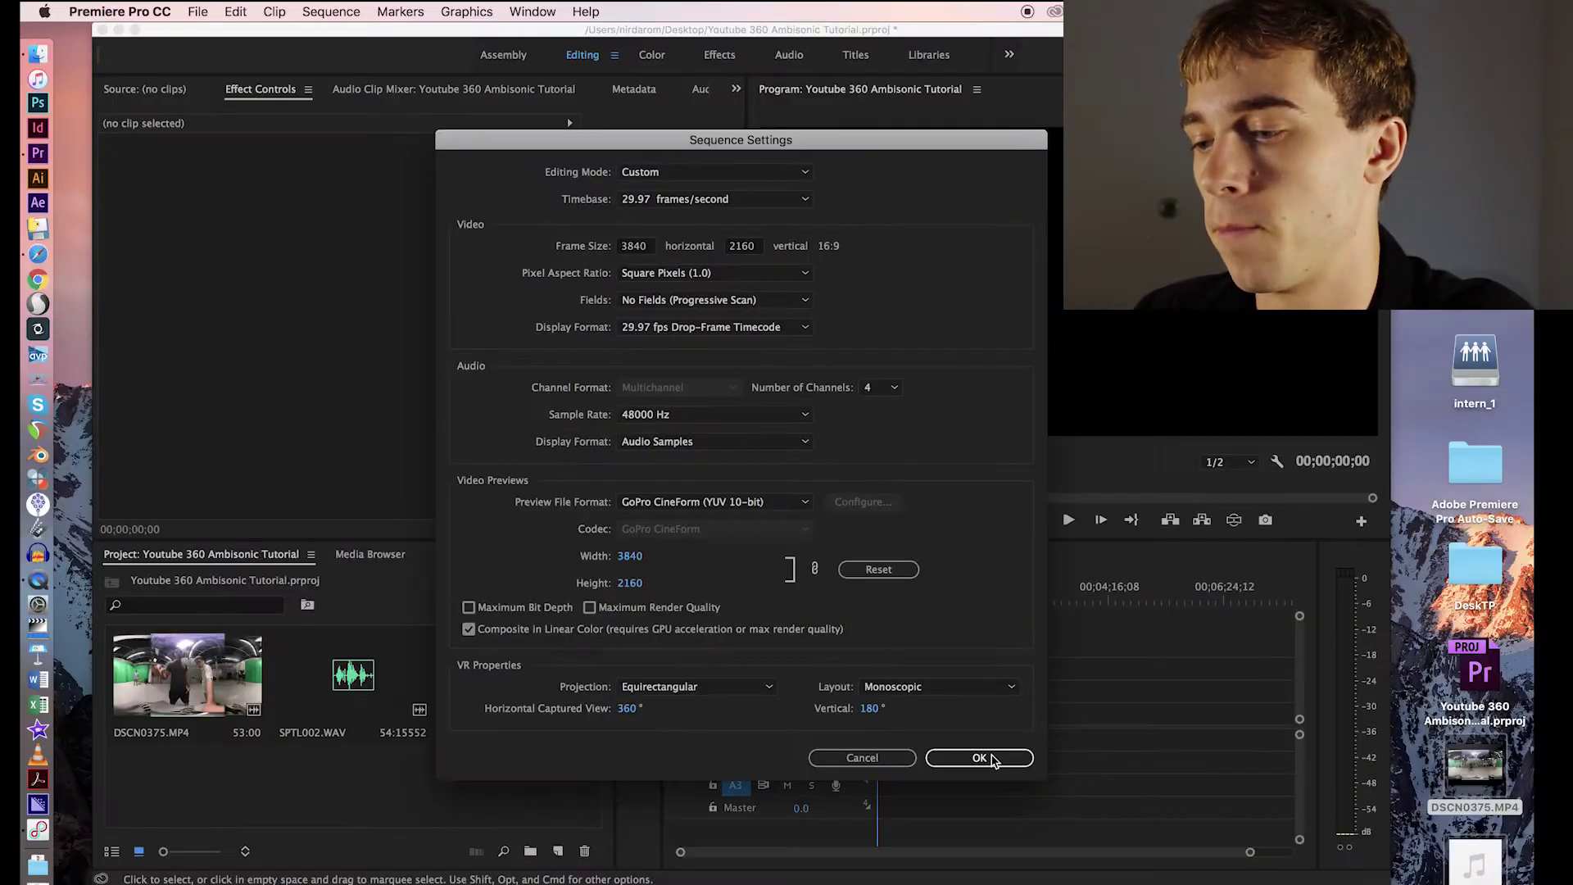
left_click(986, 755)
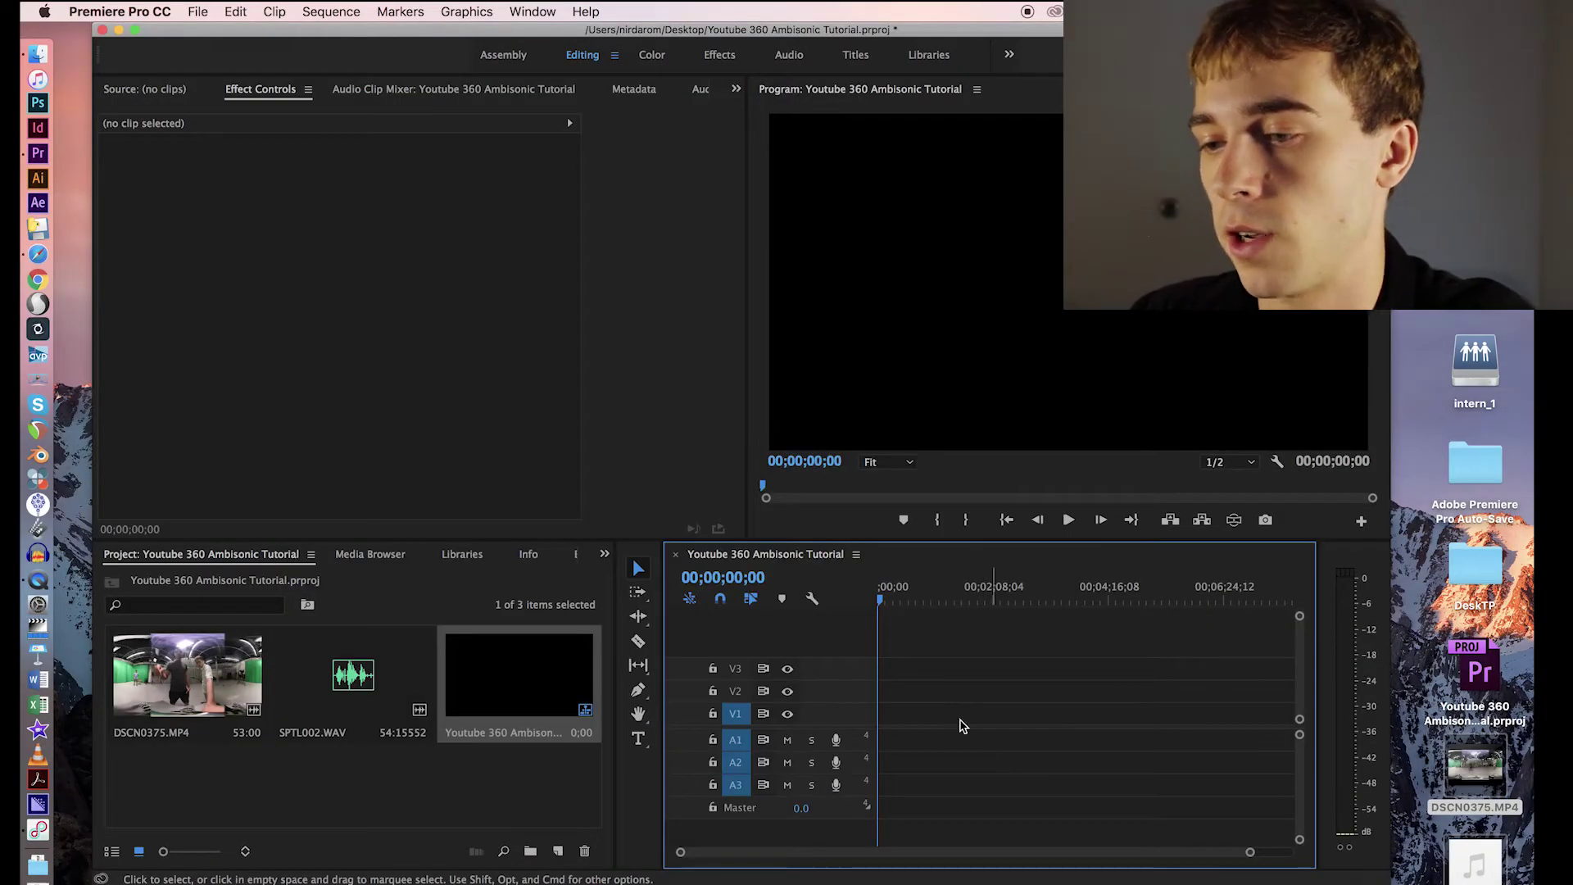
Place SPTL002.WAV on audio track A2 and DSCN0375.MP4 on tracks V1 and A1 at the sequence start.
left_click(327, 795)
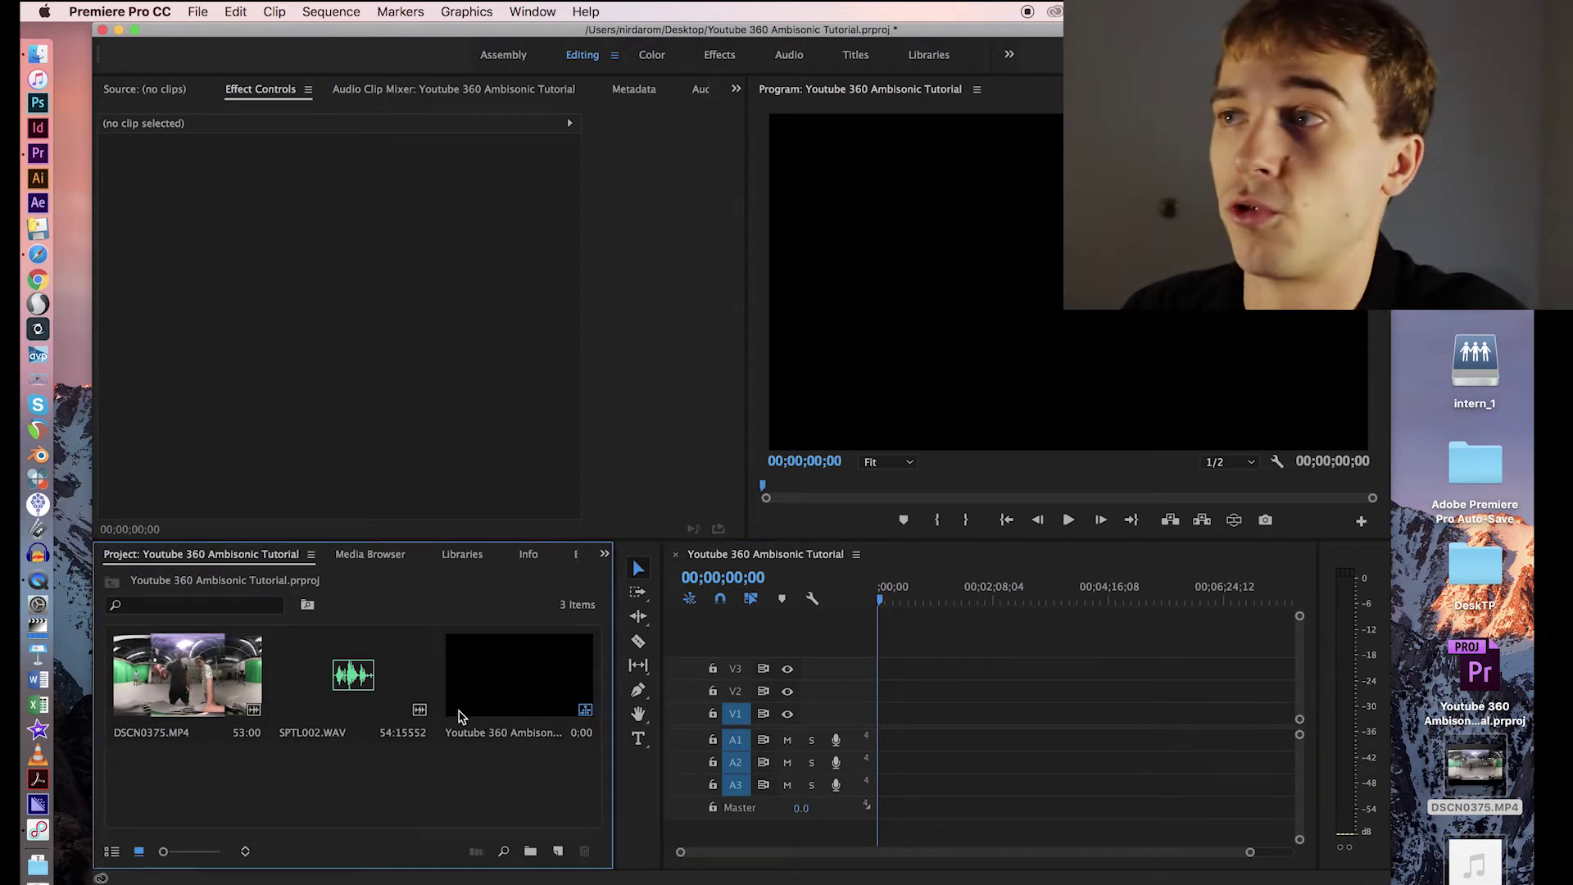
left_click_drag(345, 677, 884, 768)
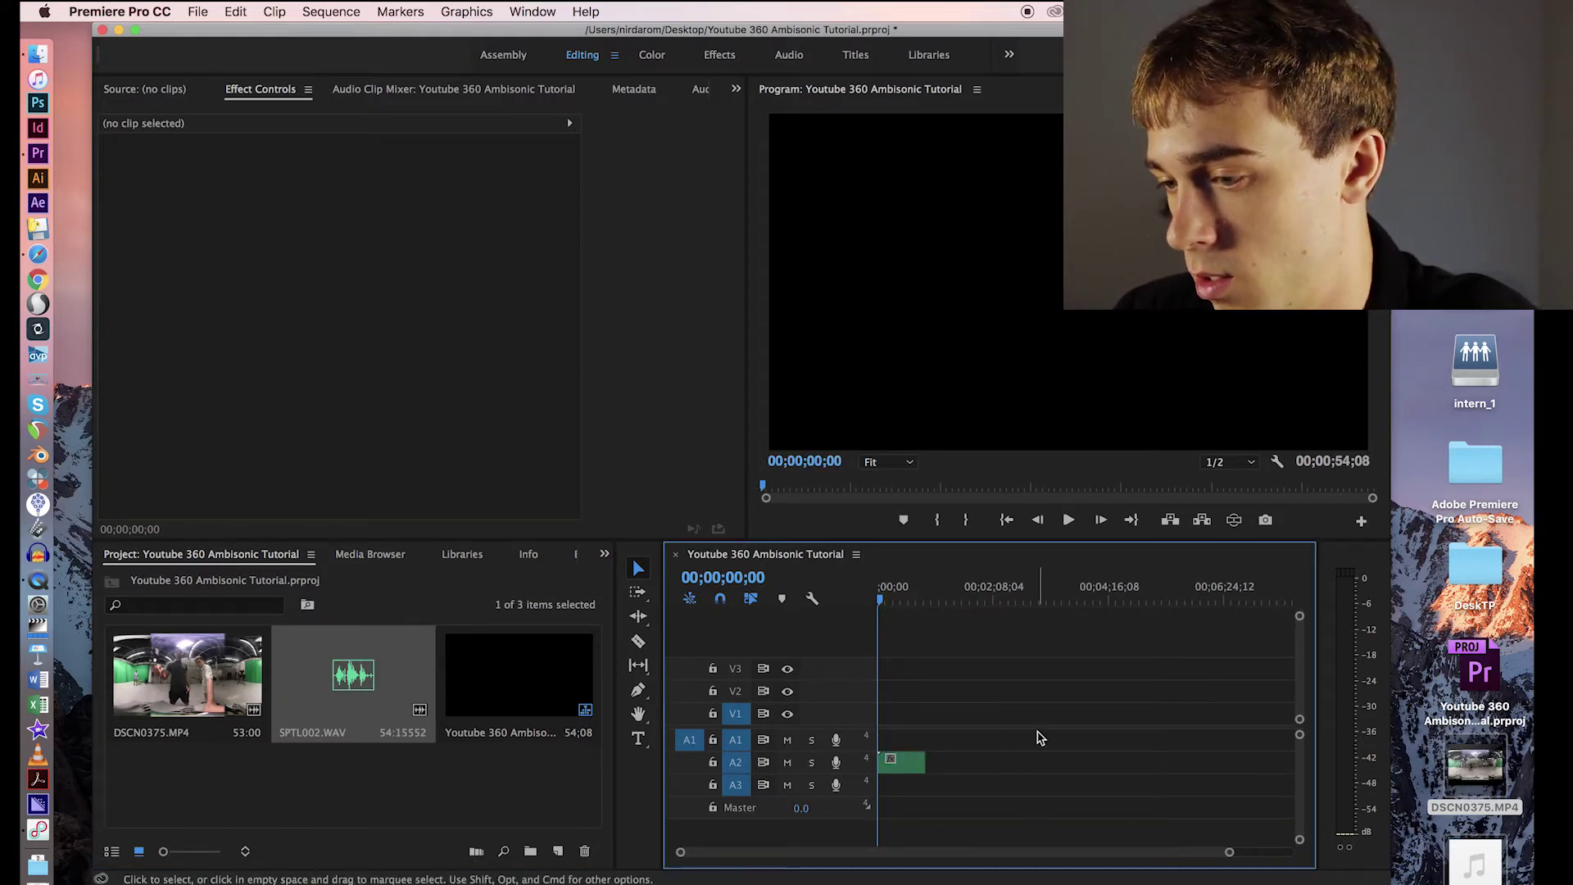
left_click_drag(186, 673, 951, 750)
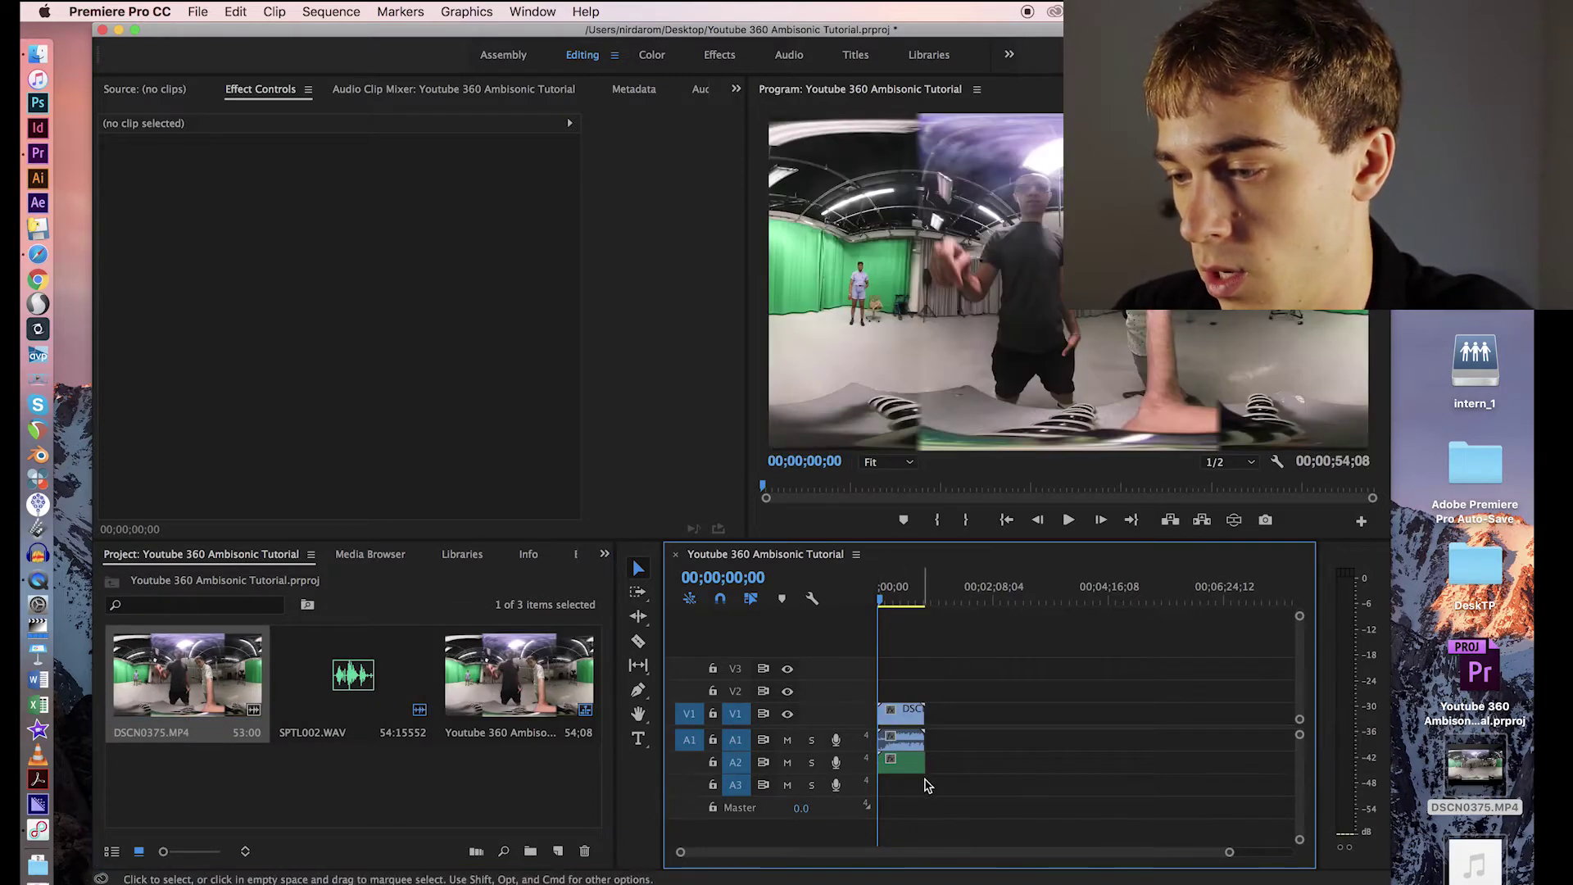
Select the video and both audio clips in the timeline and synchronize them by audio using the Mix Down track channel.
left_click_drag(970, 762, 910, 732)
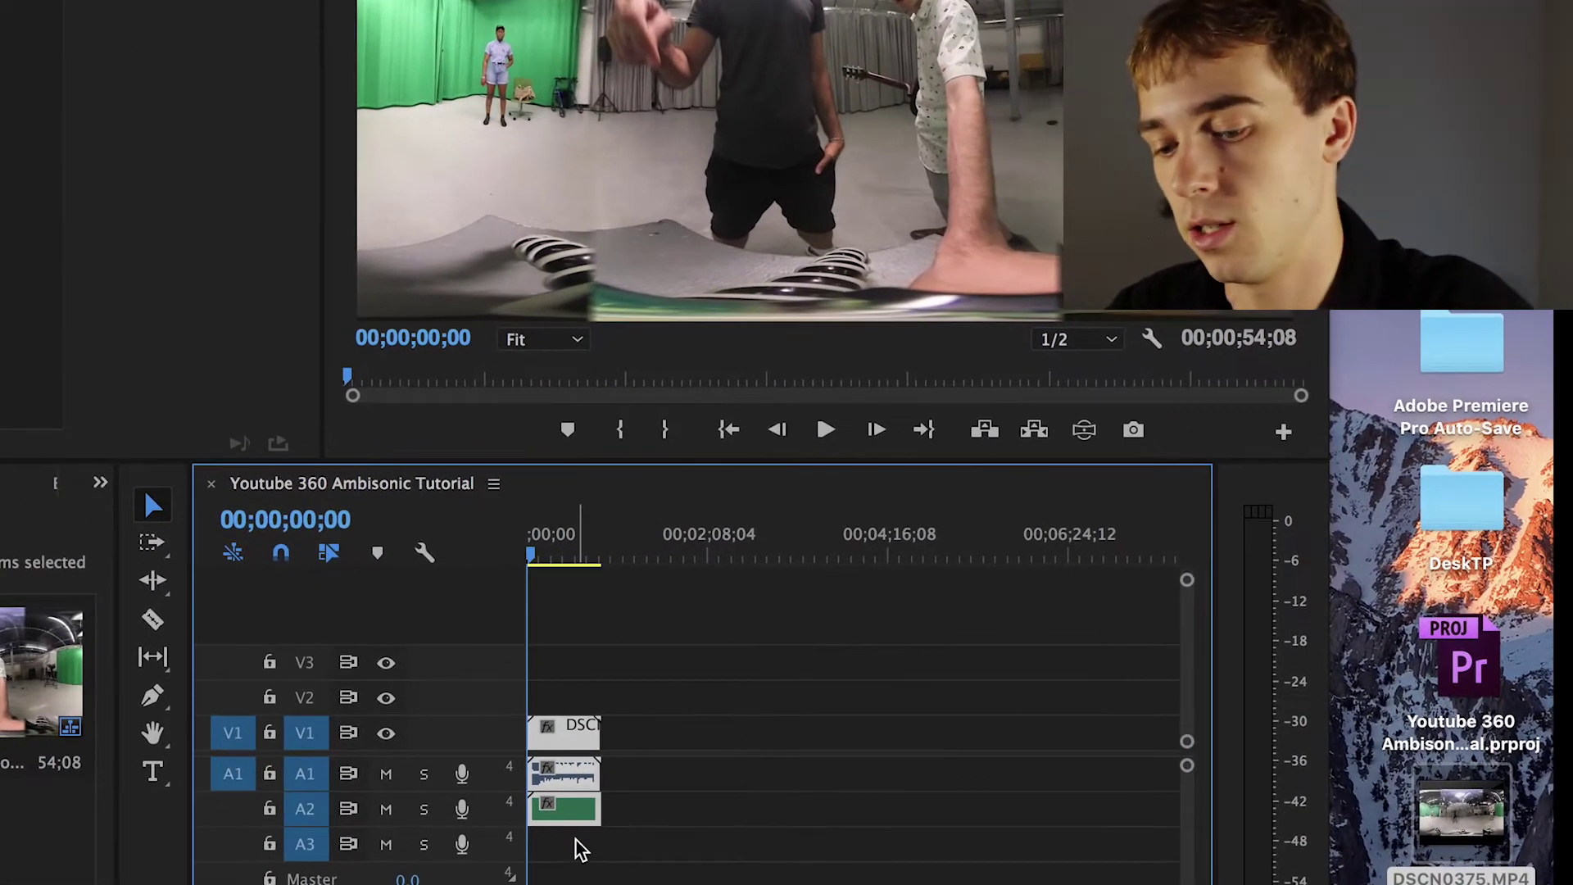
left_click(566, 810)
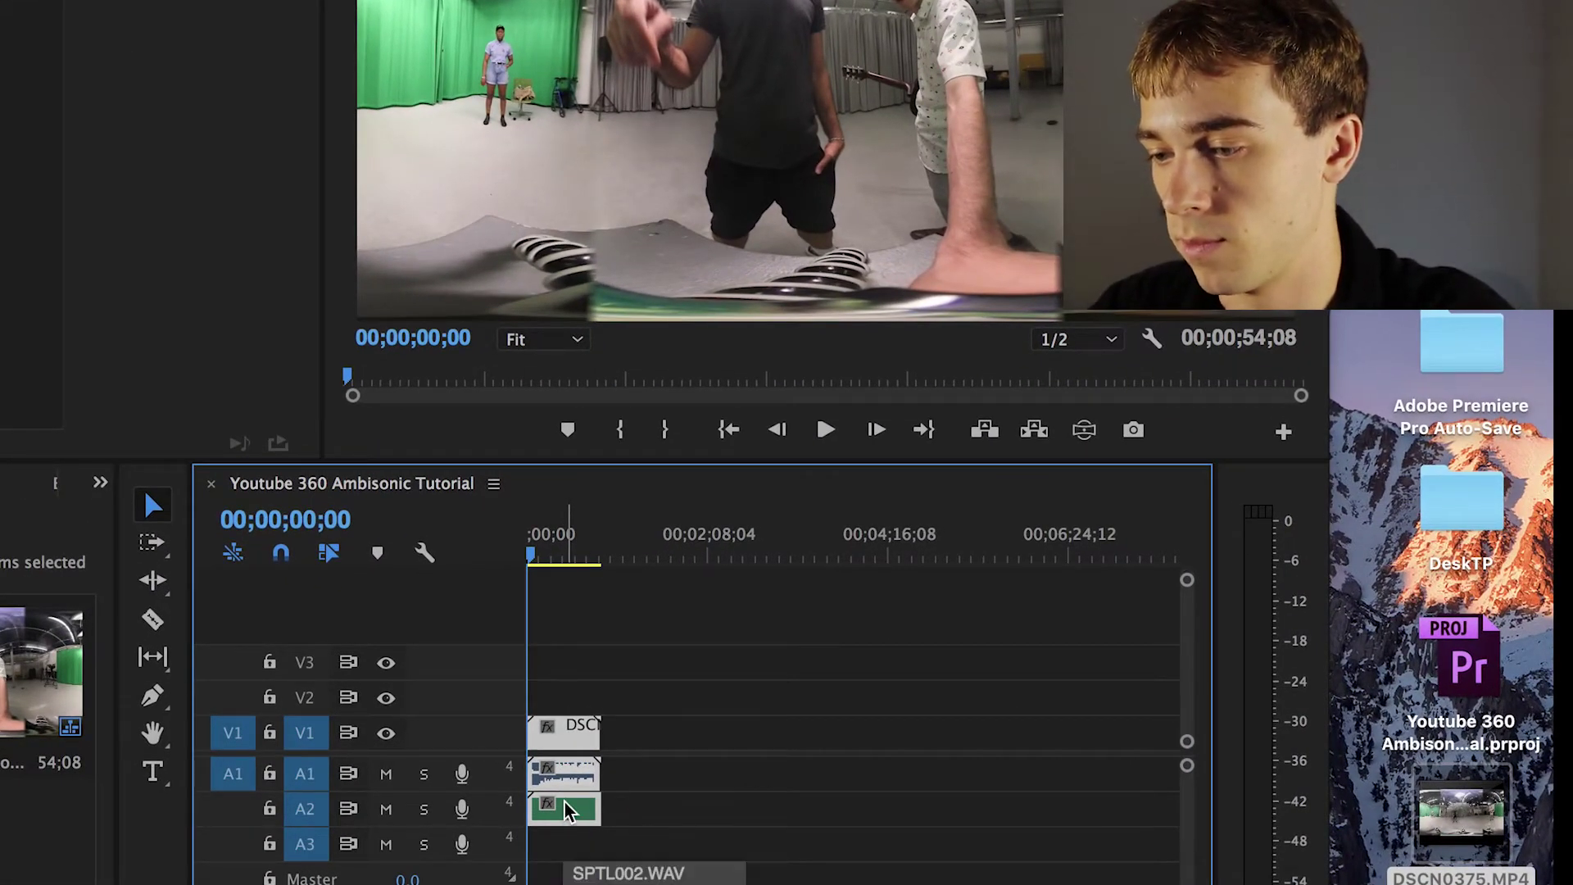
right_click(567, 811)
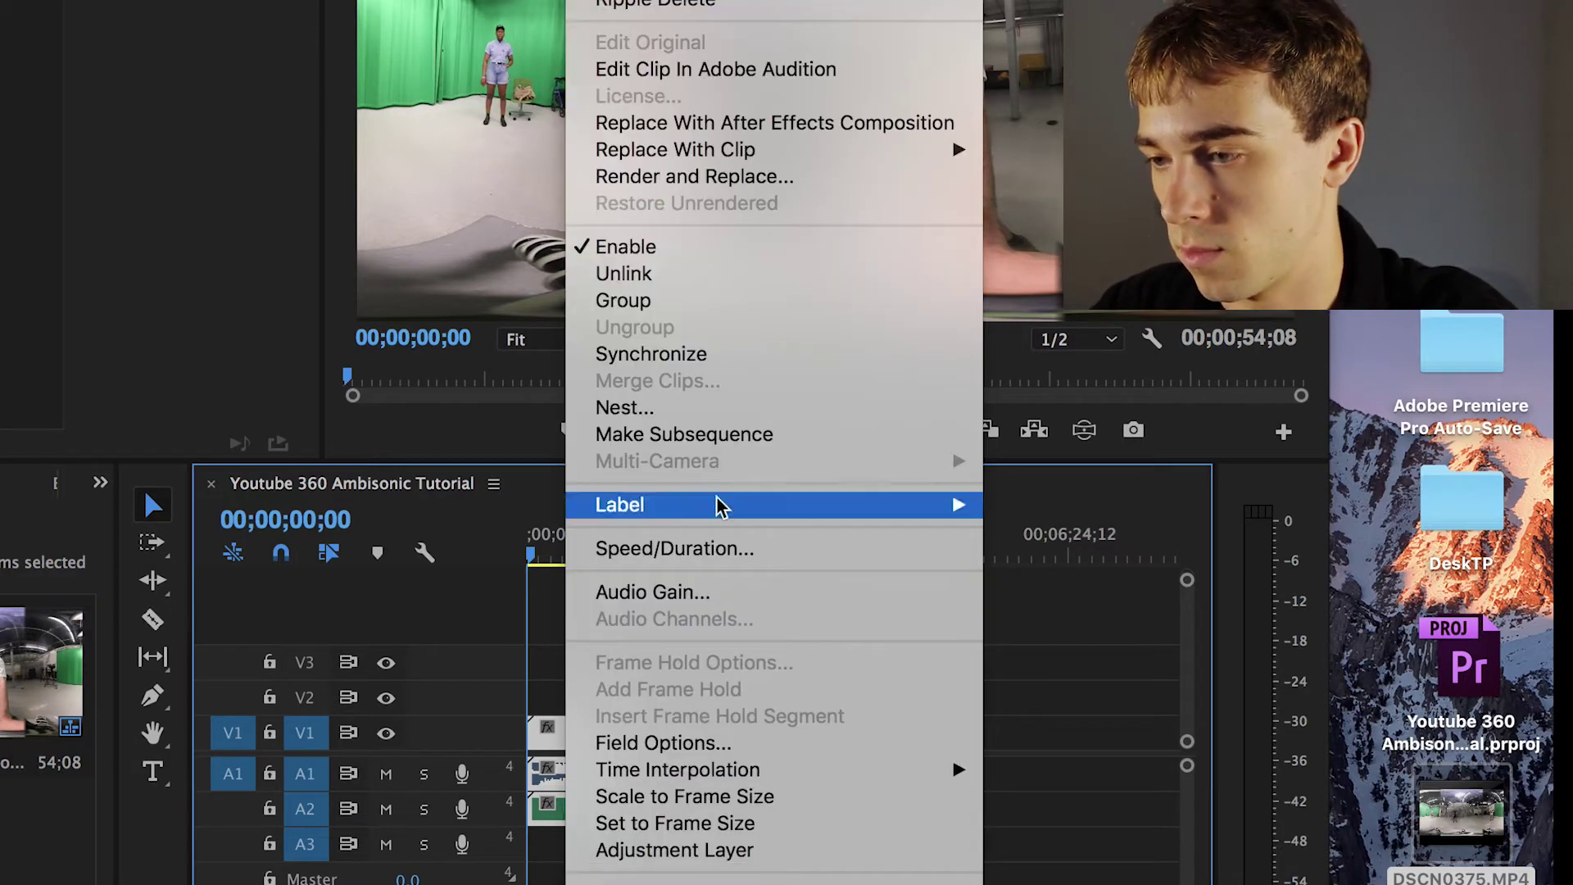
left_click(698, 355)
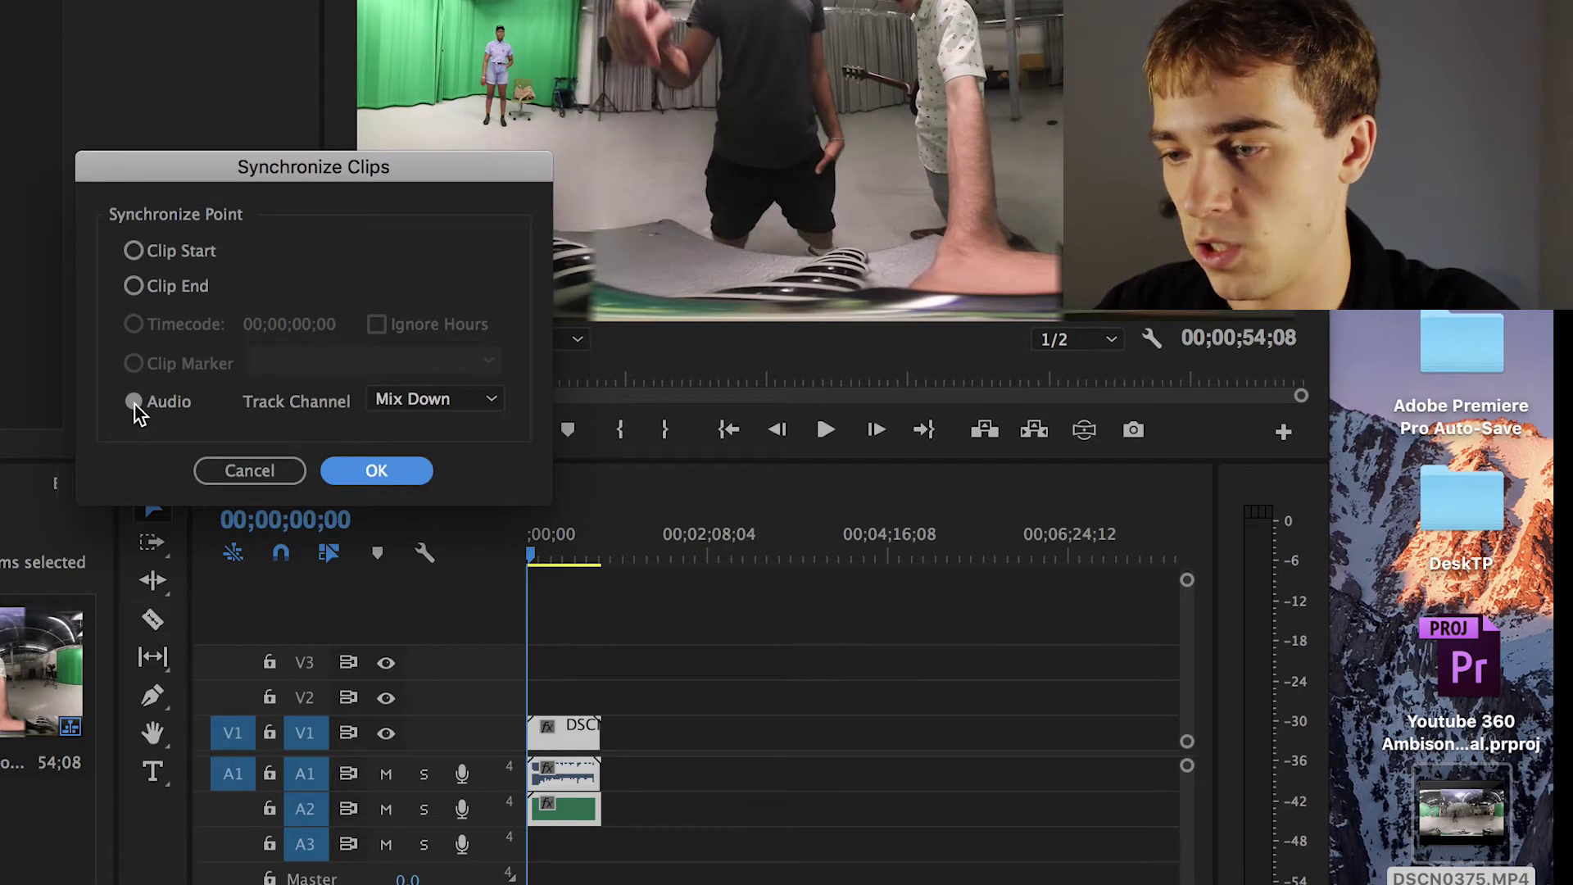
left_click(453, 410)
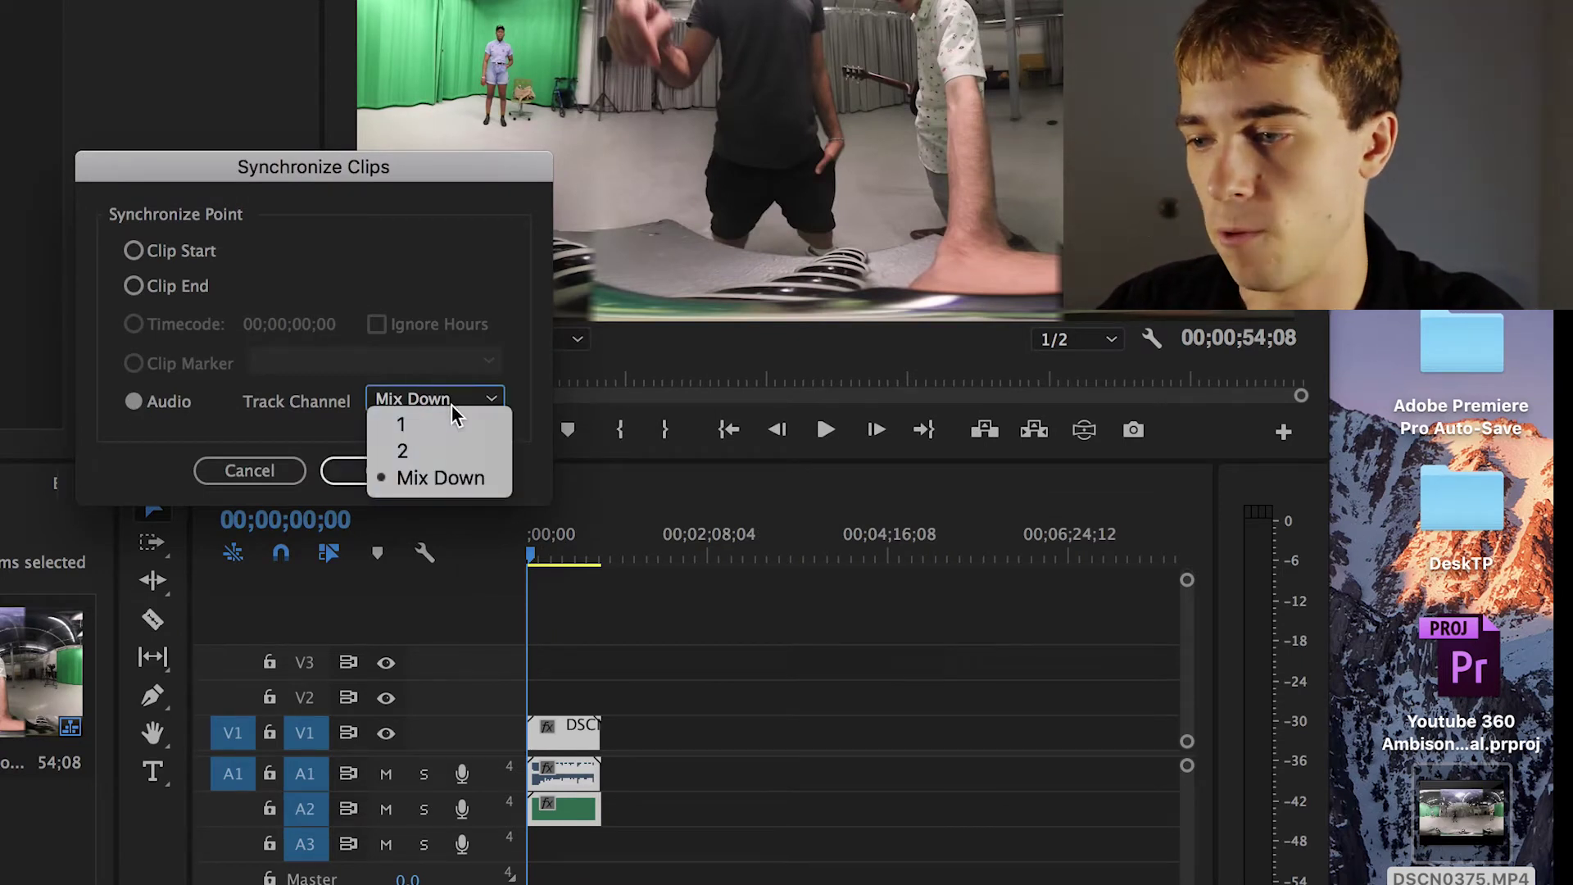
left_click(414, 475)
left_click(349, 480)
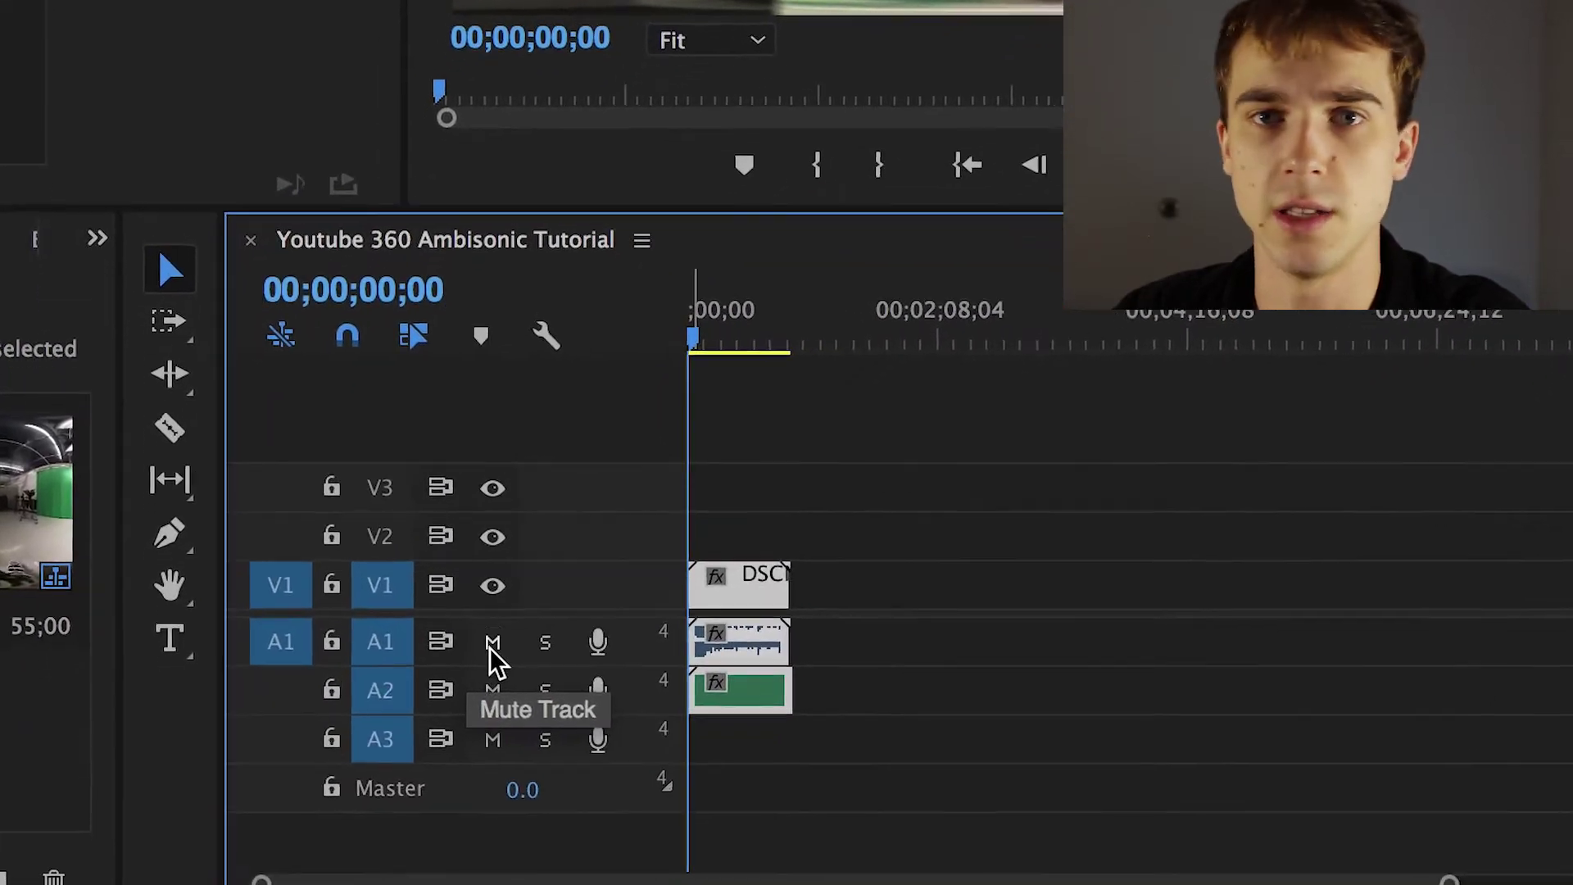
left_click(537, 587)
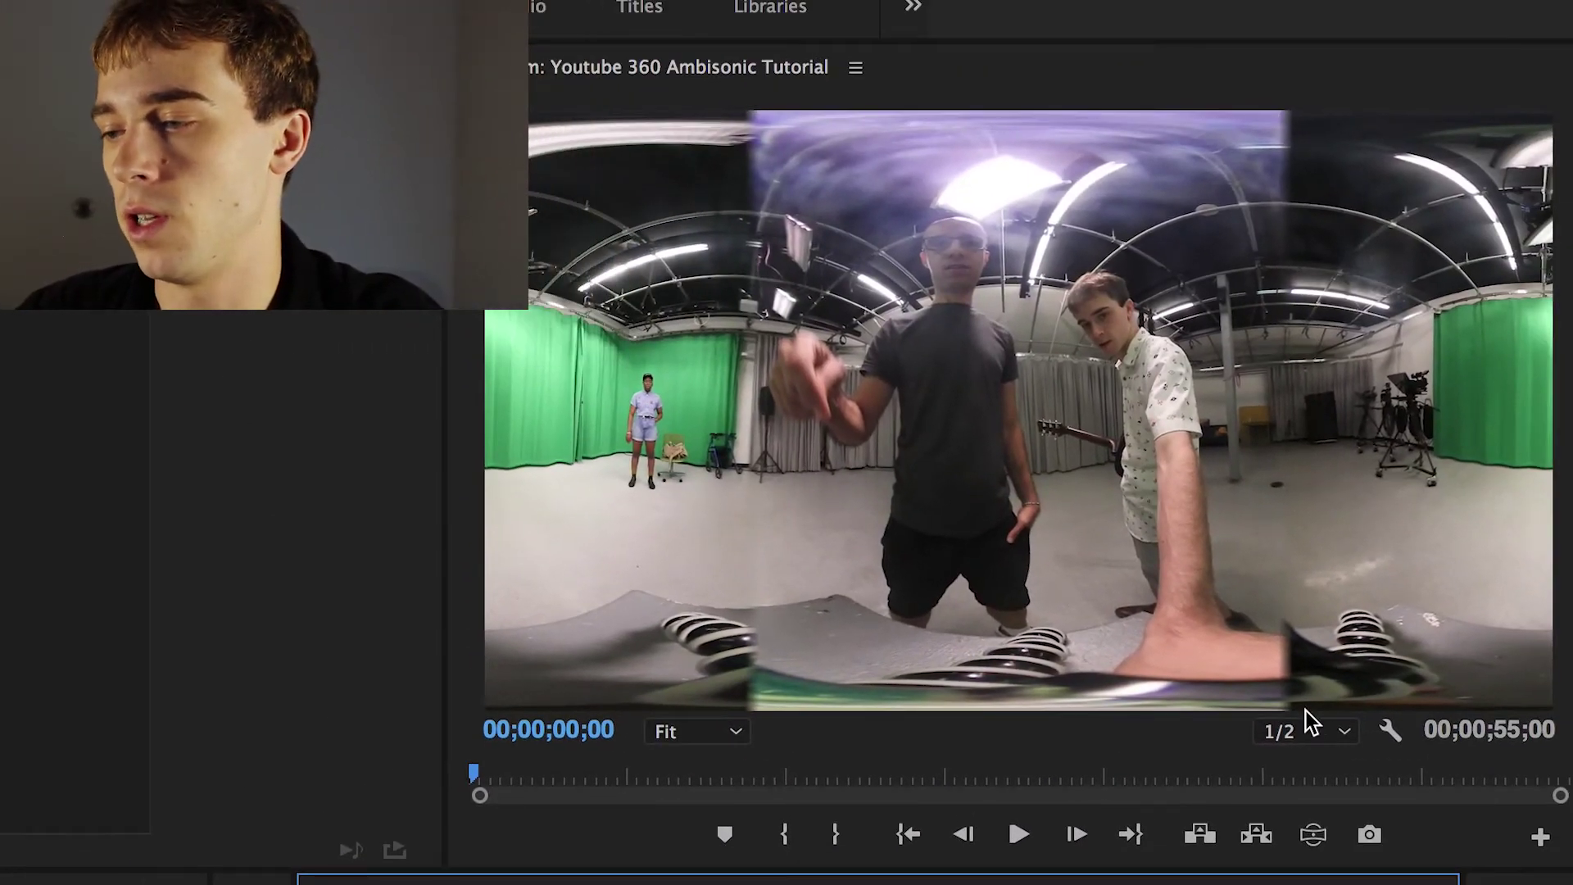
Enable the VR video display in the Program Monitor and turn the horizontal view angle to 5°.
left_click(1314, 836)
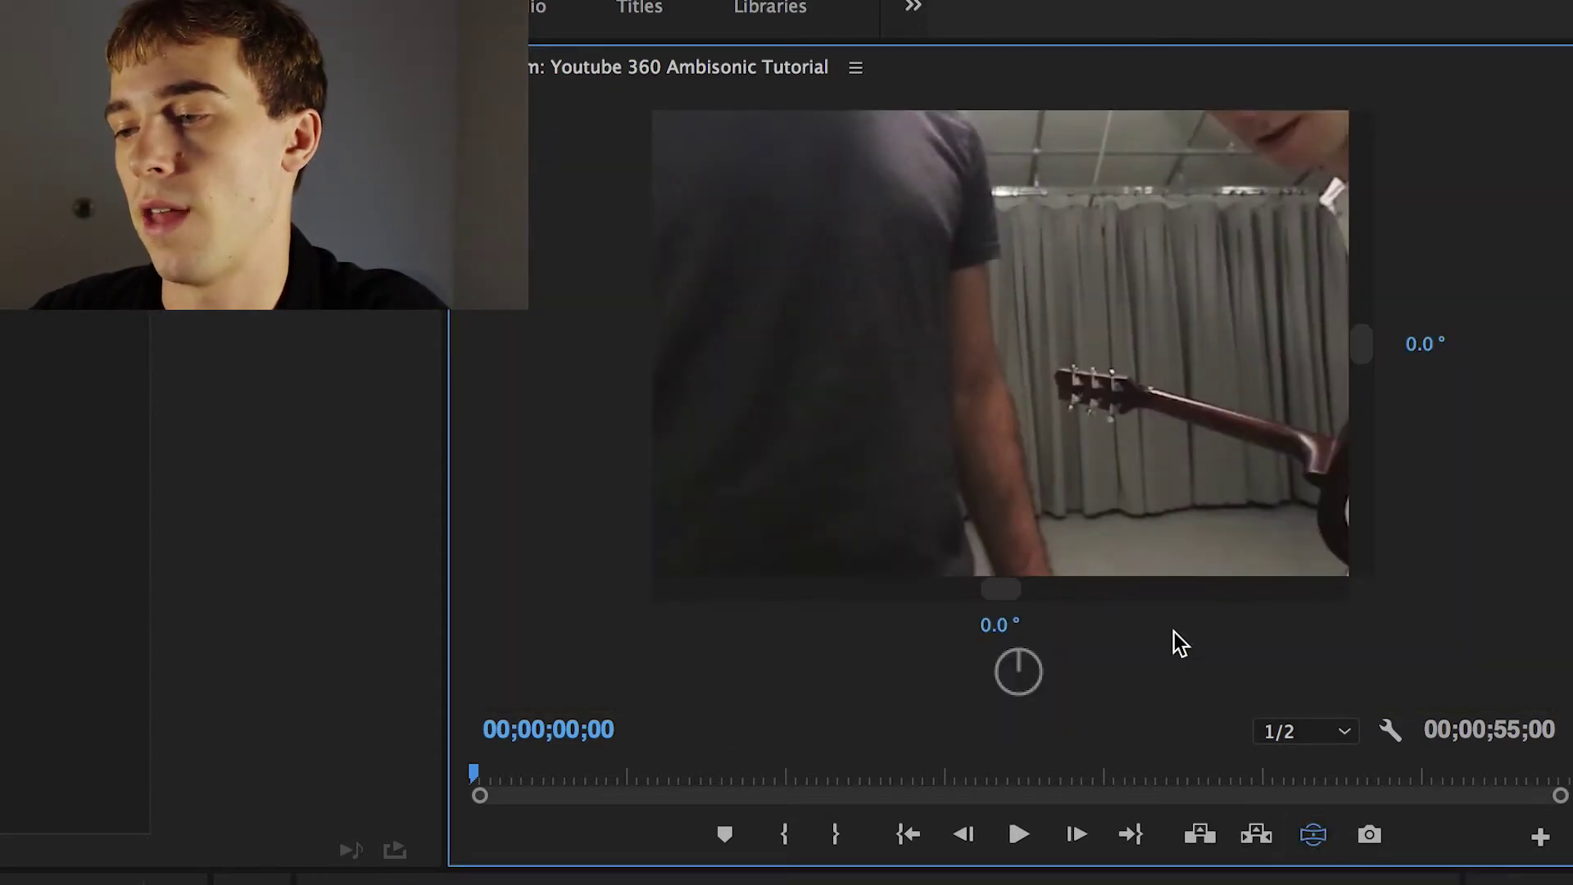
mouse_move(1007, 574)
left_mouse_down()
mouse_move(1024, 591)
mouse_move(1300, 568)
mouse_move(917, 596)
mouse_move(1033, 577)
left_mouse_up()
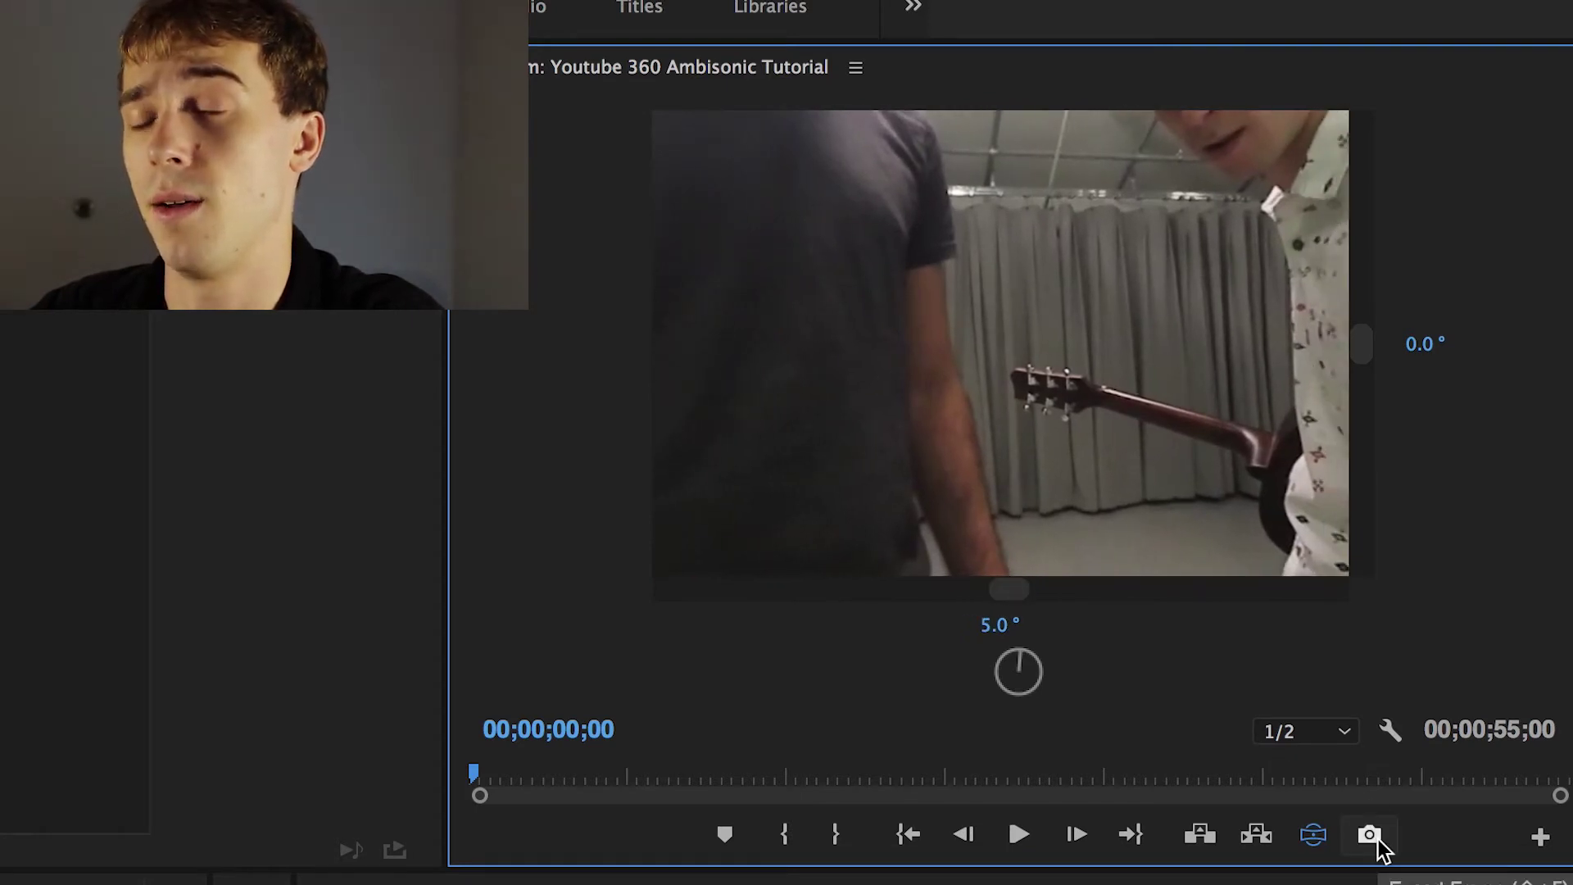
Reposition the Toggle VR Video Display control onto the second row of the Program Monitor's transport controls and apply the layout.
left_click(1540, 836)
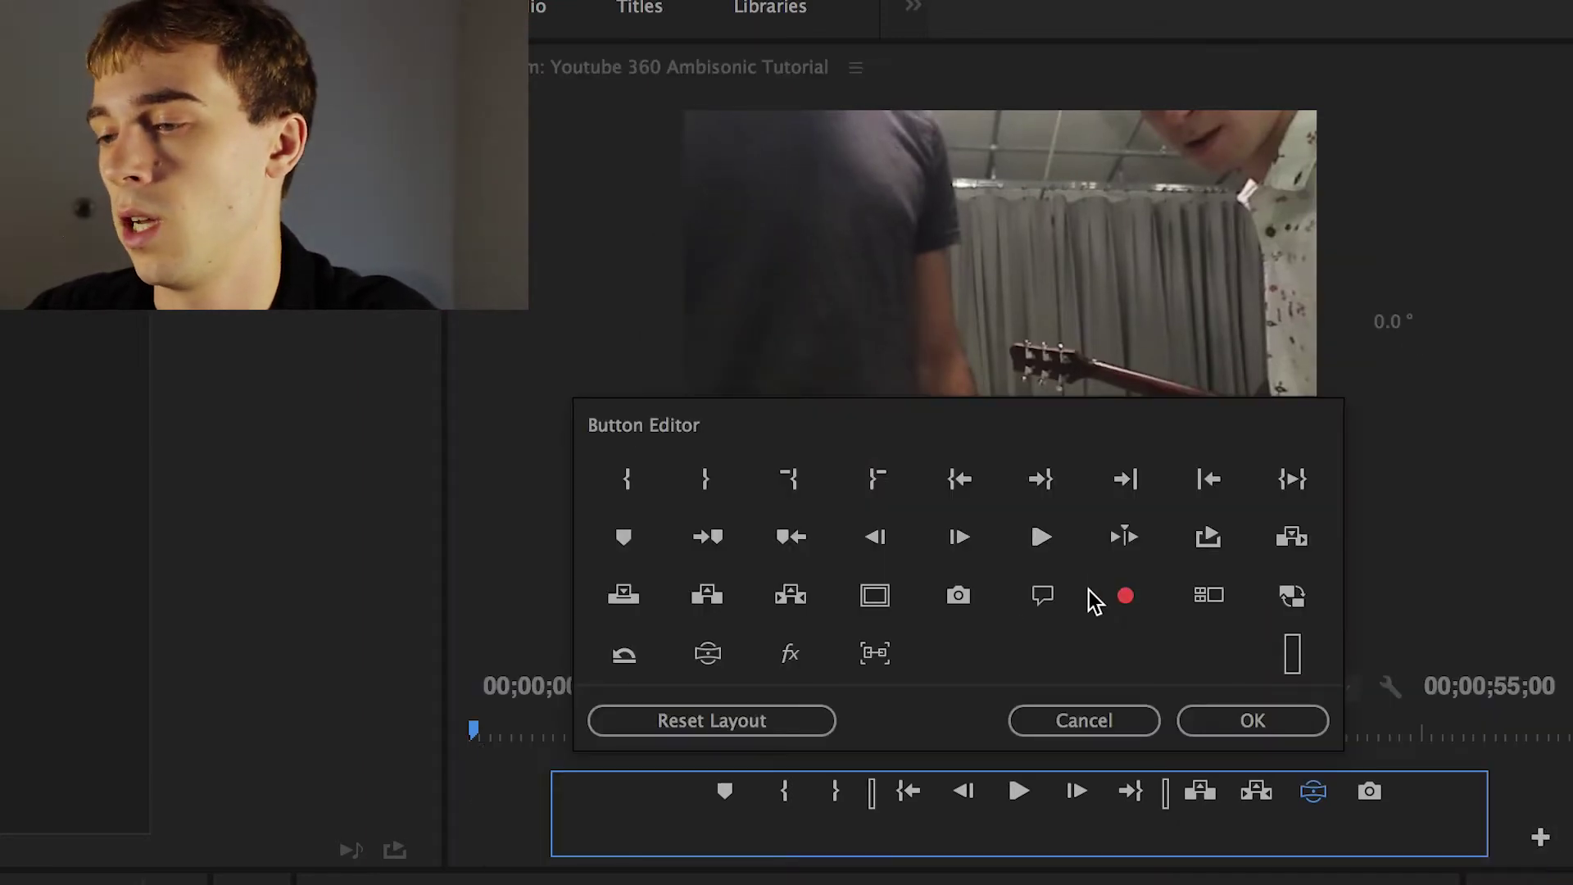
left_click_drag(710, 655, 1152, 848)
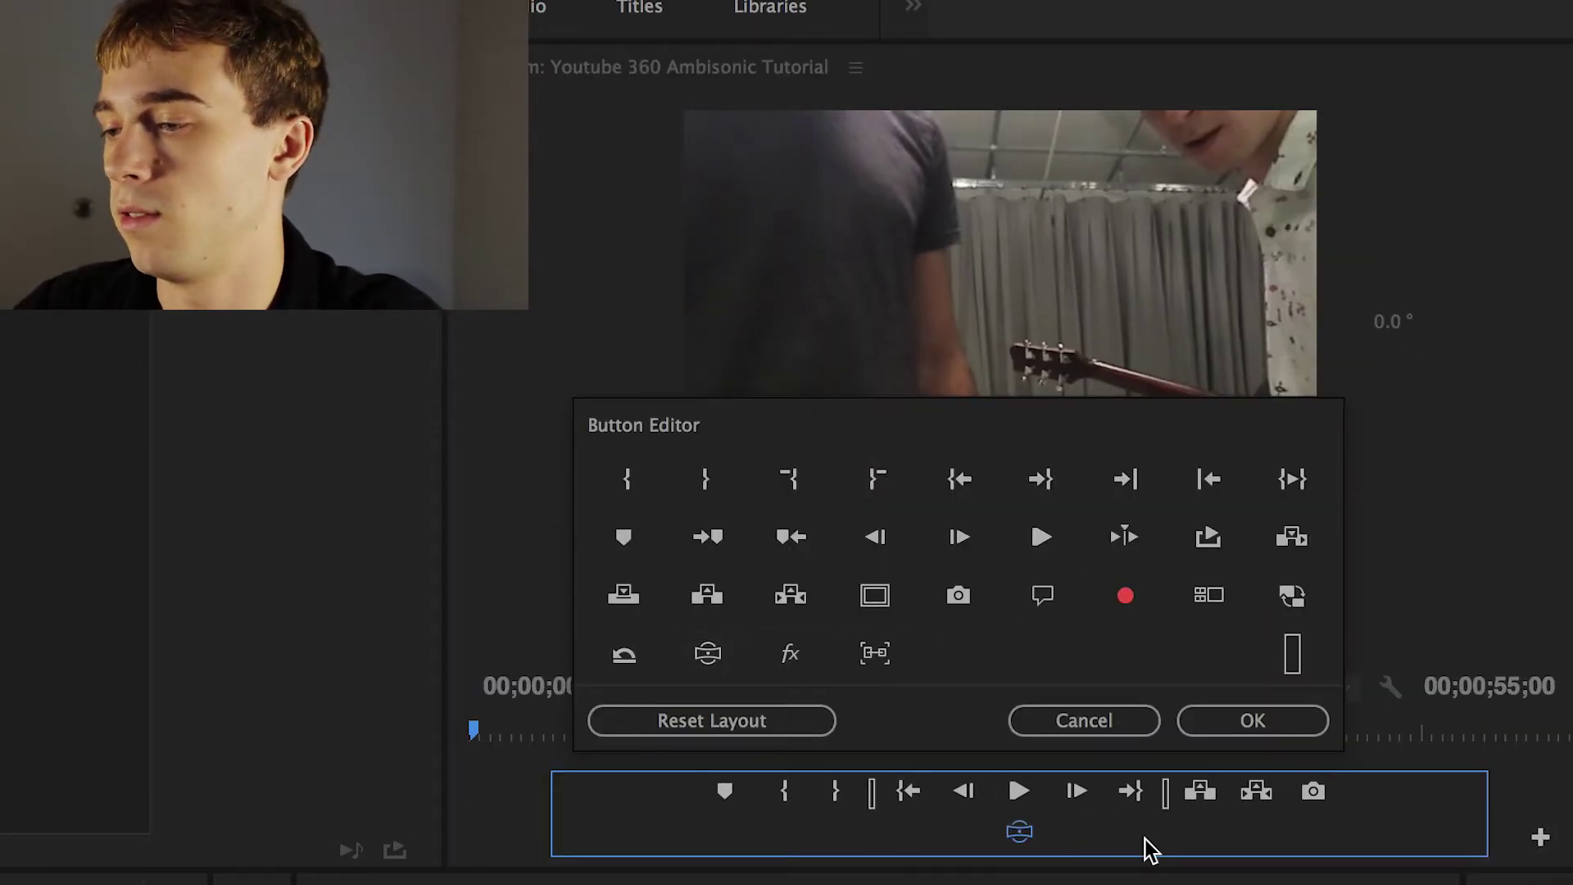
left_click(1241, 725)
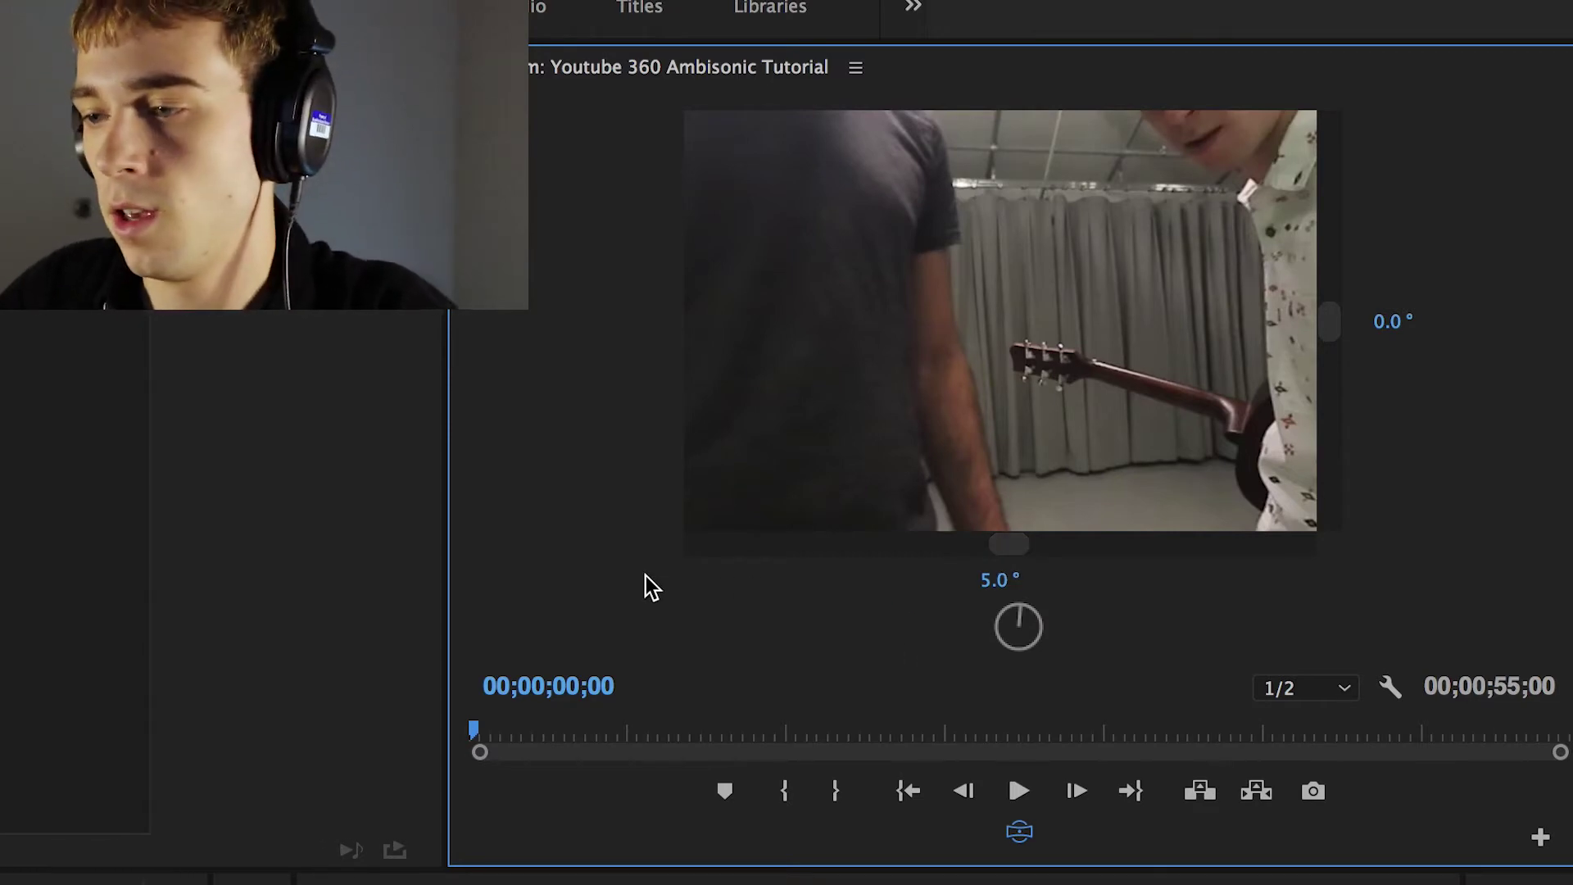
Play the synchronized sequence in VR view to check the sound, turning the horizontal view angle to 3°.
key("space")
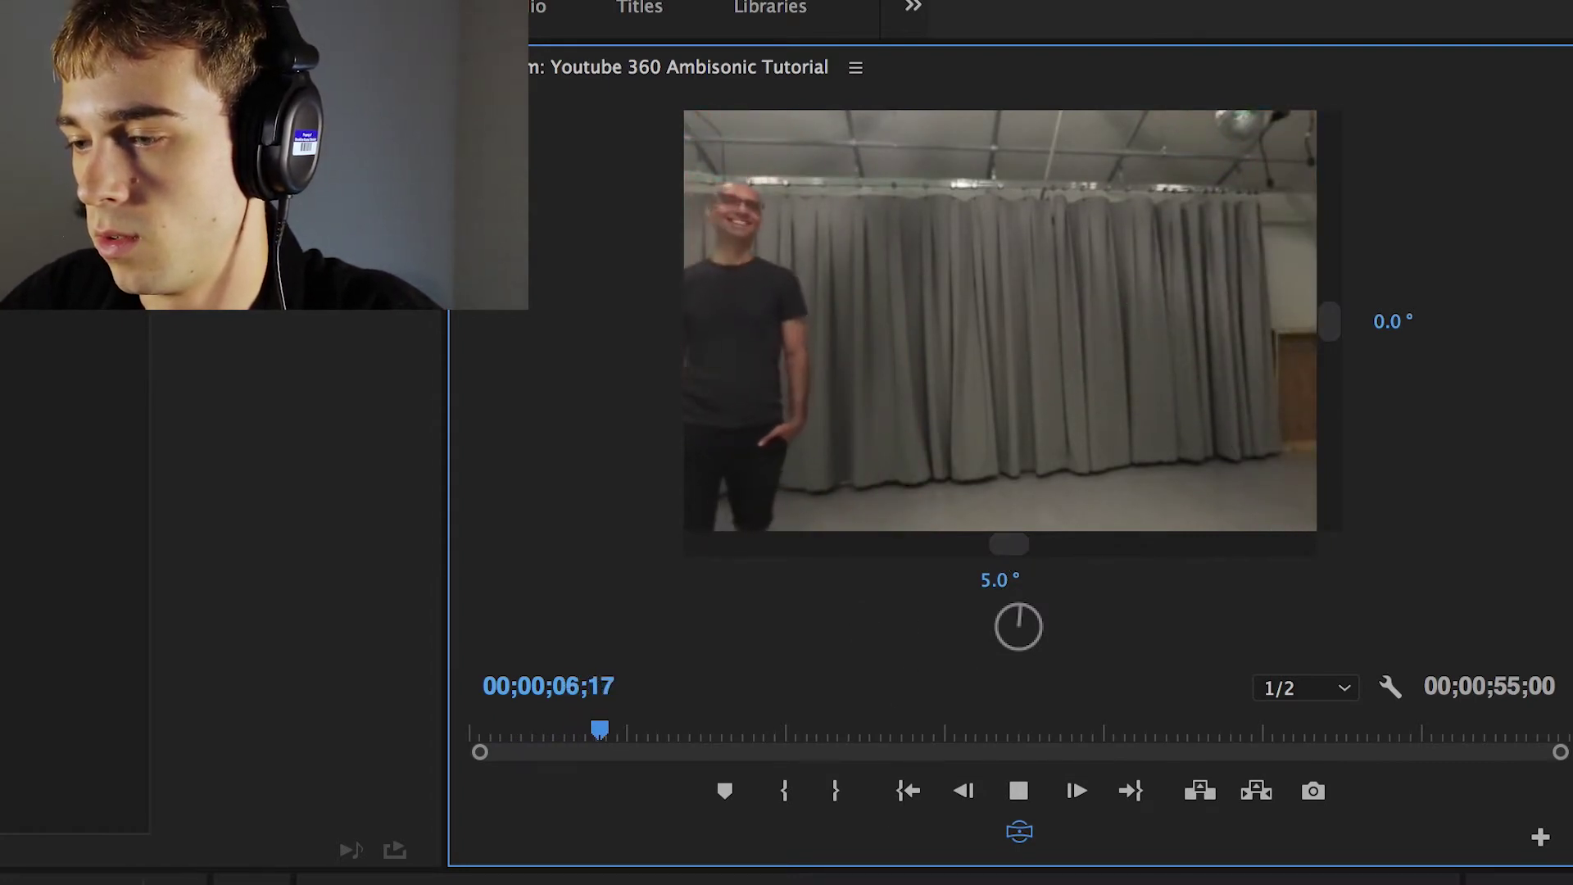
key("space")
key("Down")
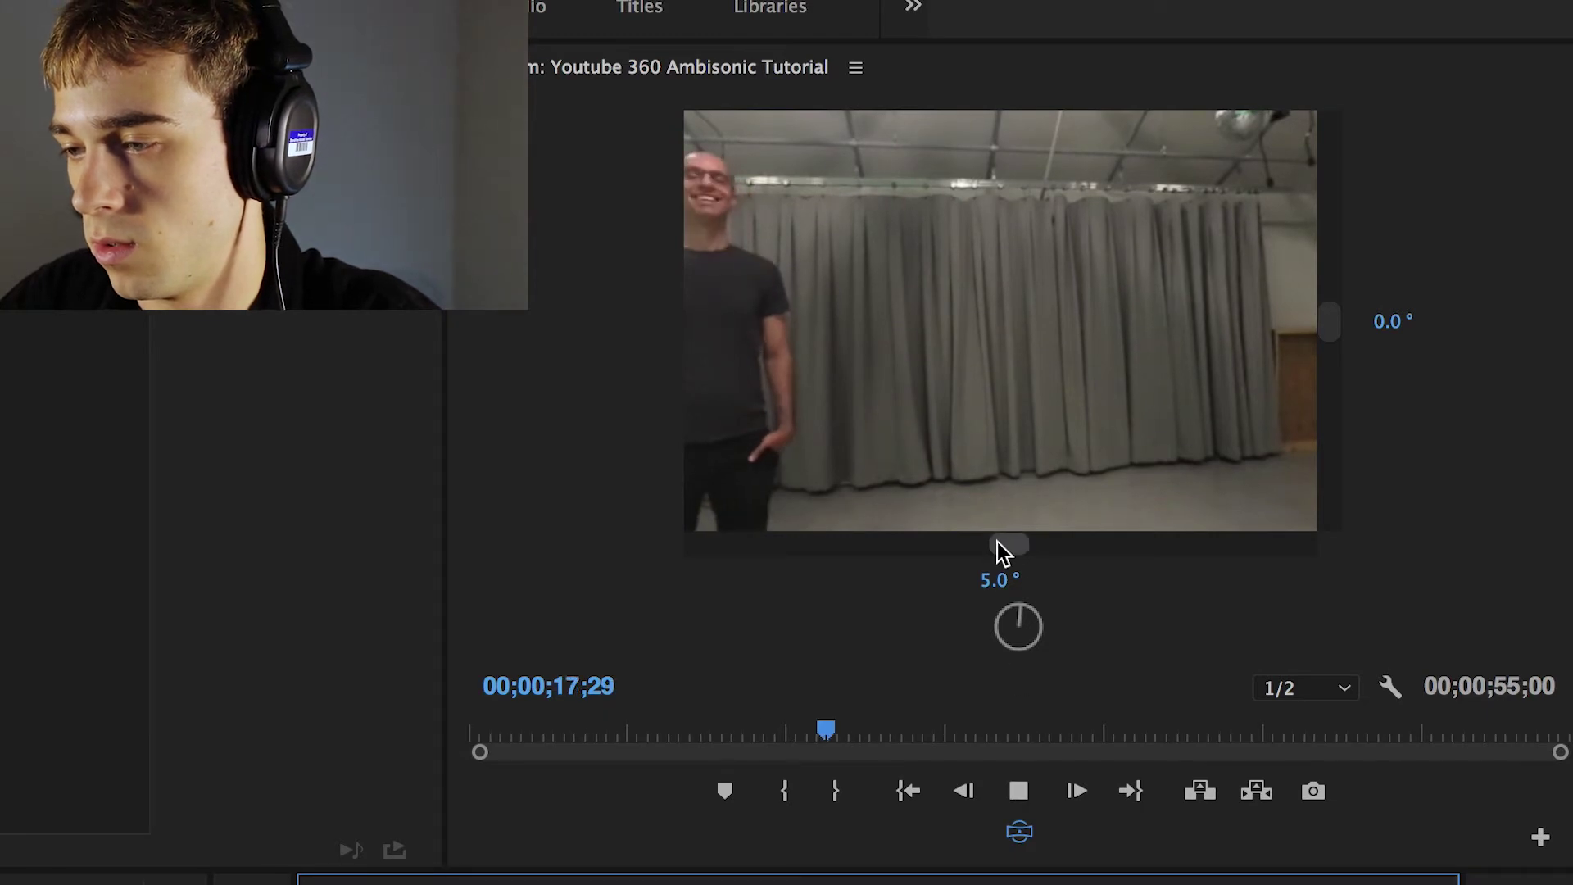
left_click_drag(1008, 546, 1005, 495)
key("space")
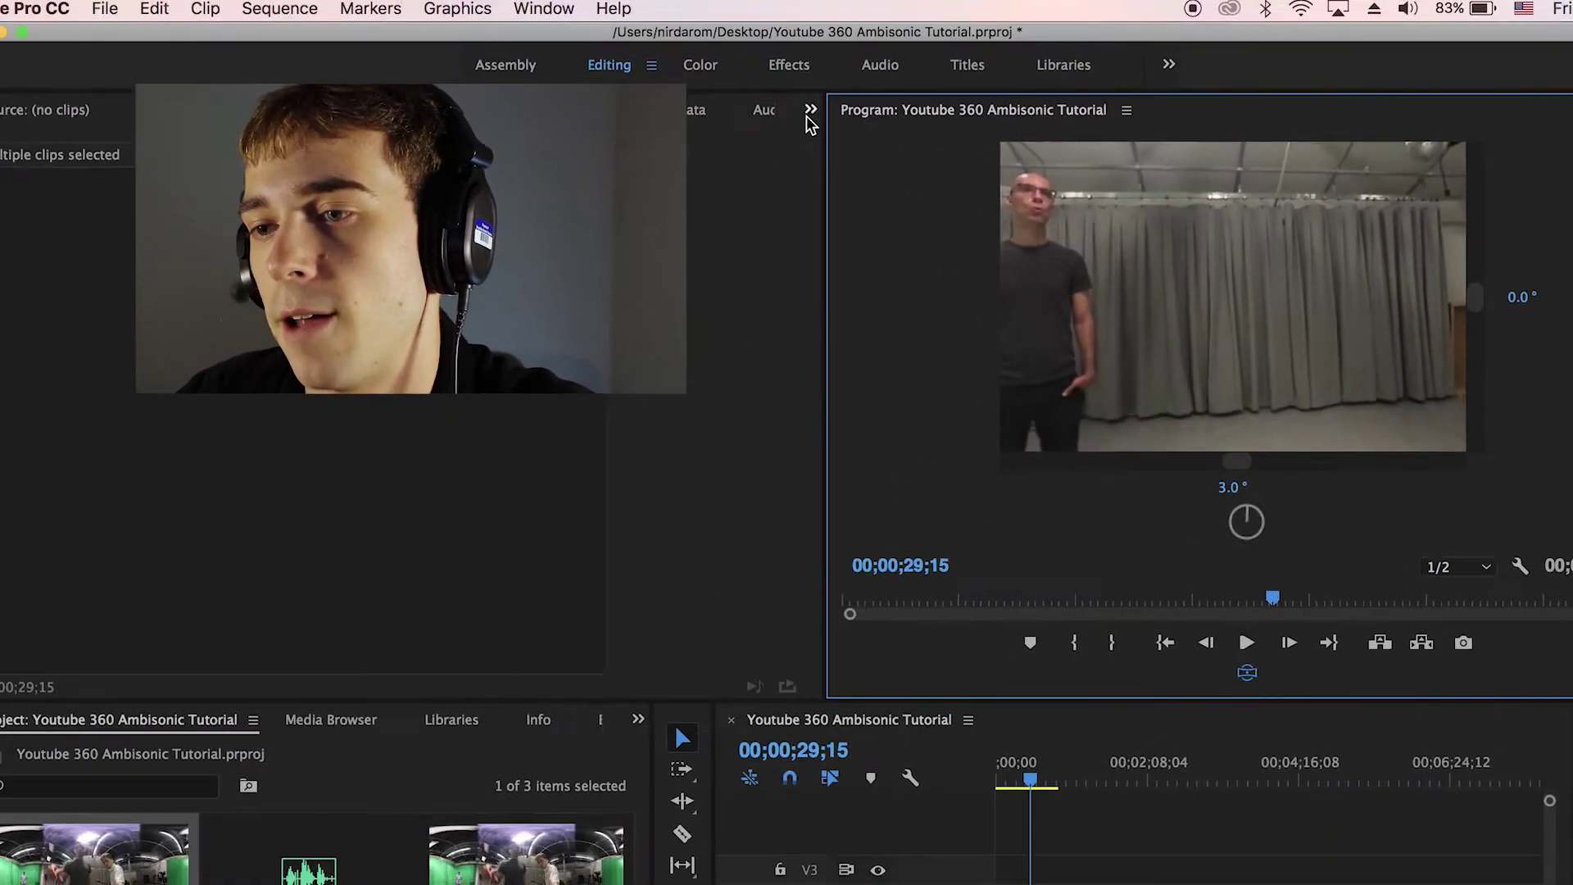
Show the Audio Track Mixer for the Youtube 360 Ambisonic Tutorial sequence.
left_click(426, 66)
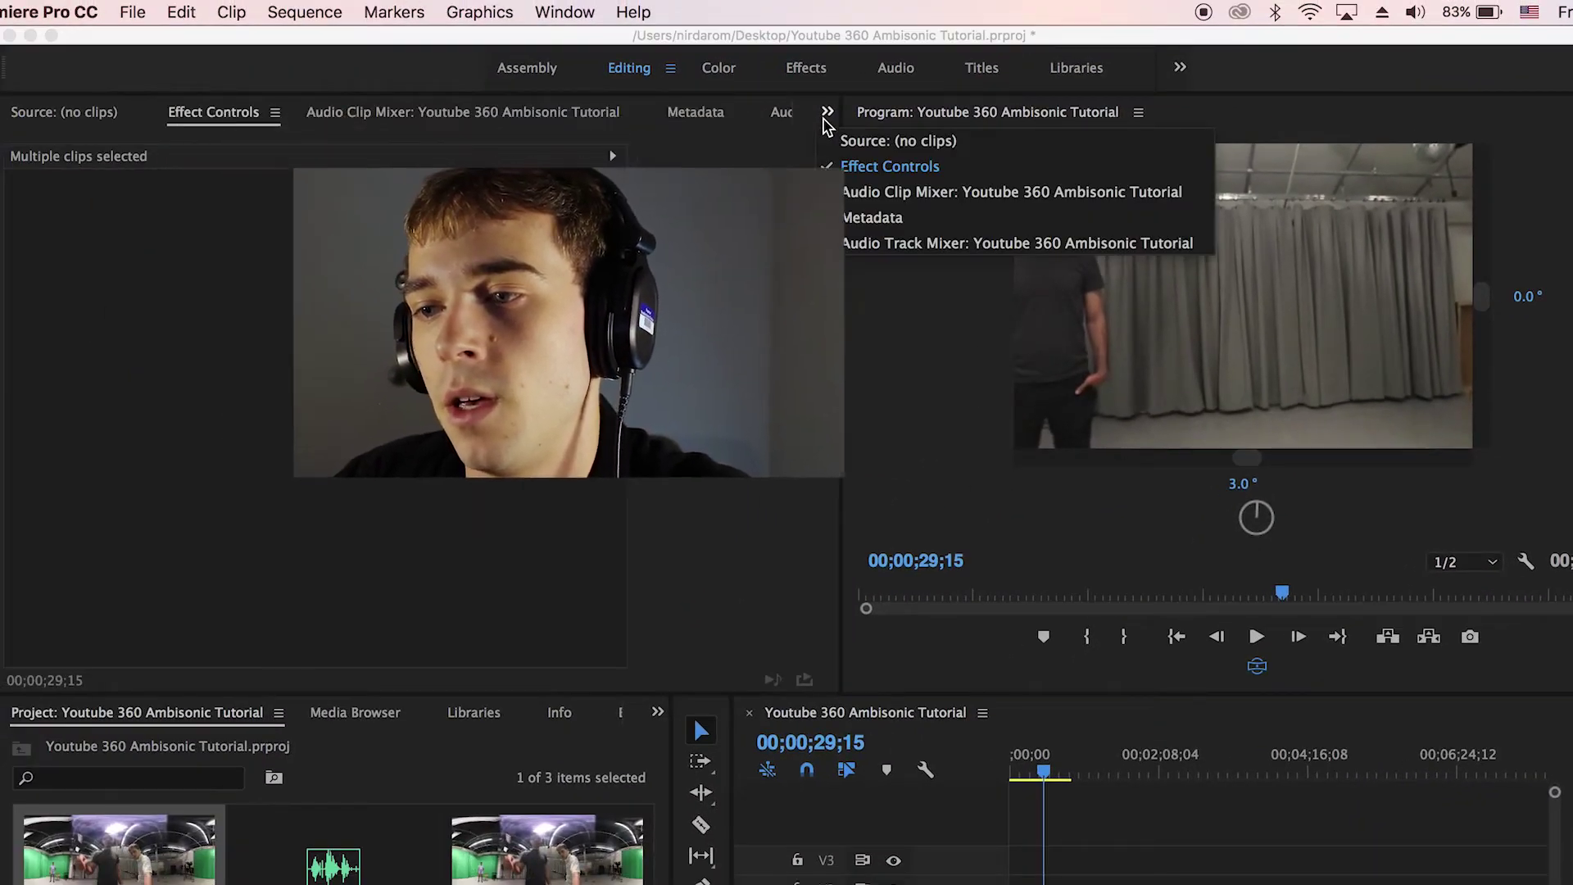
left_click(987, 243)
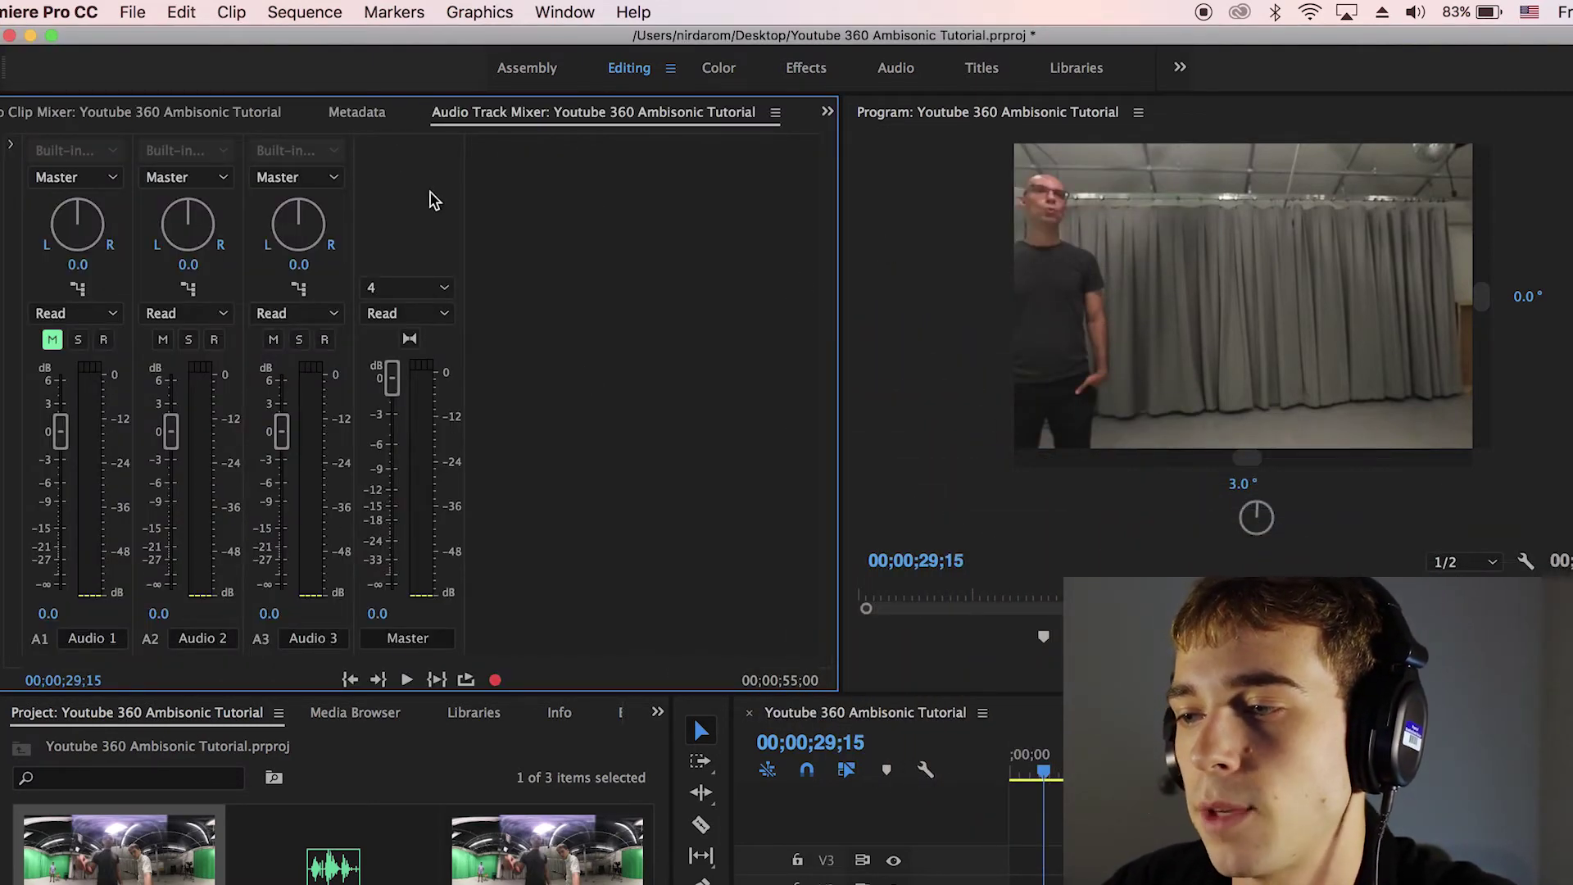
left_click(557, 12)
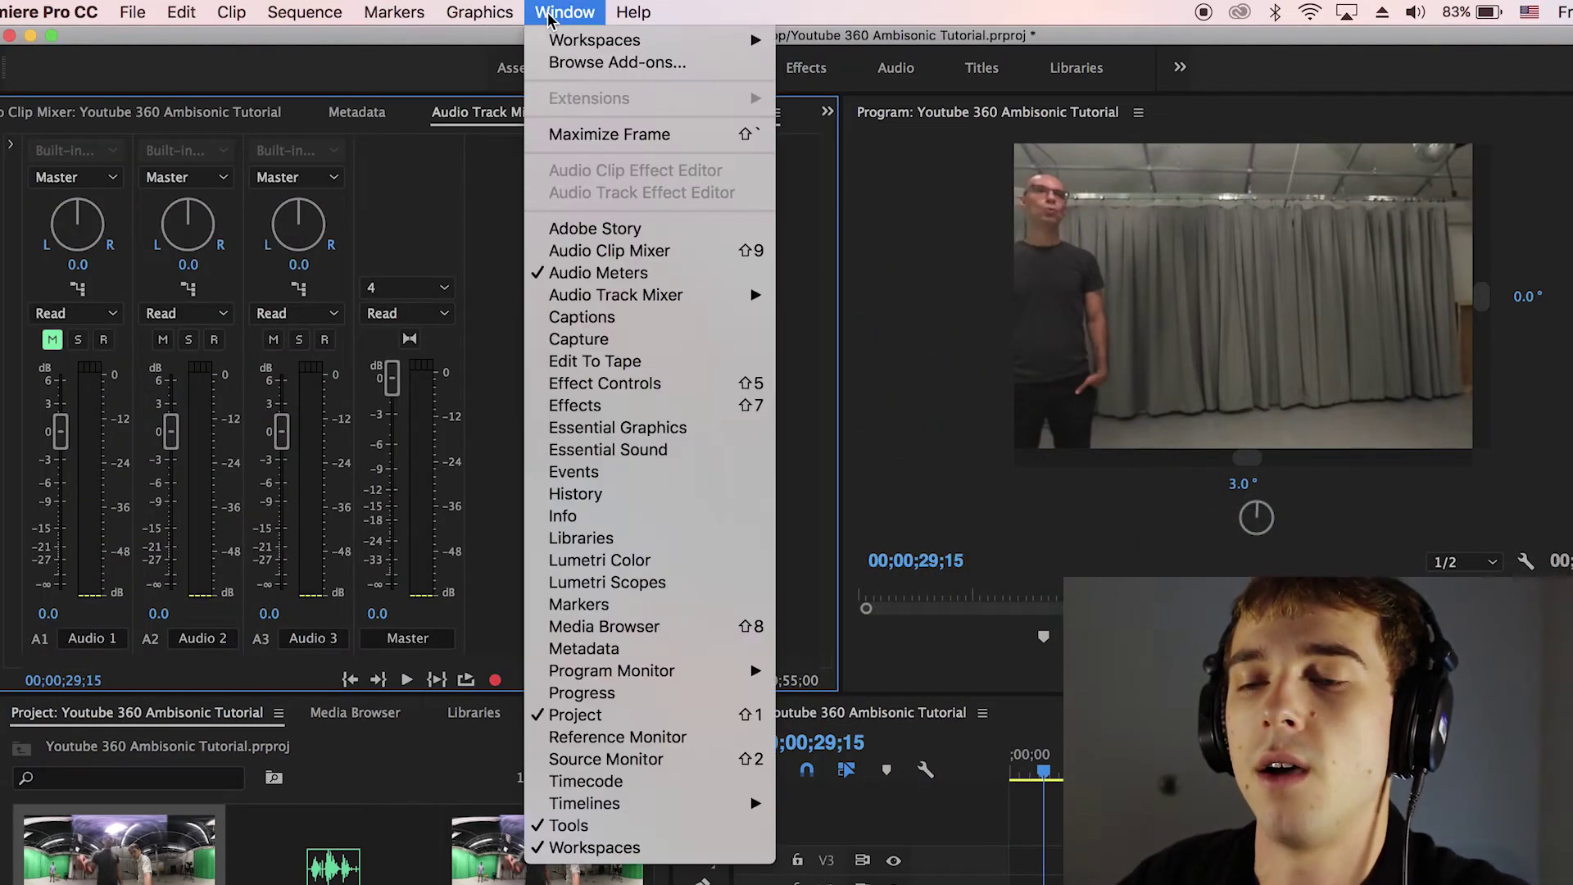
mouse_move(640, 297)
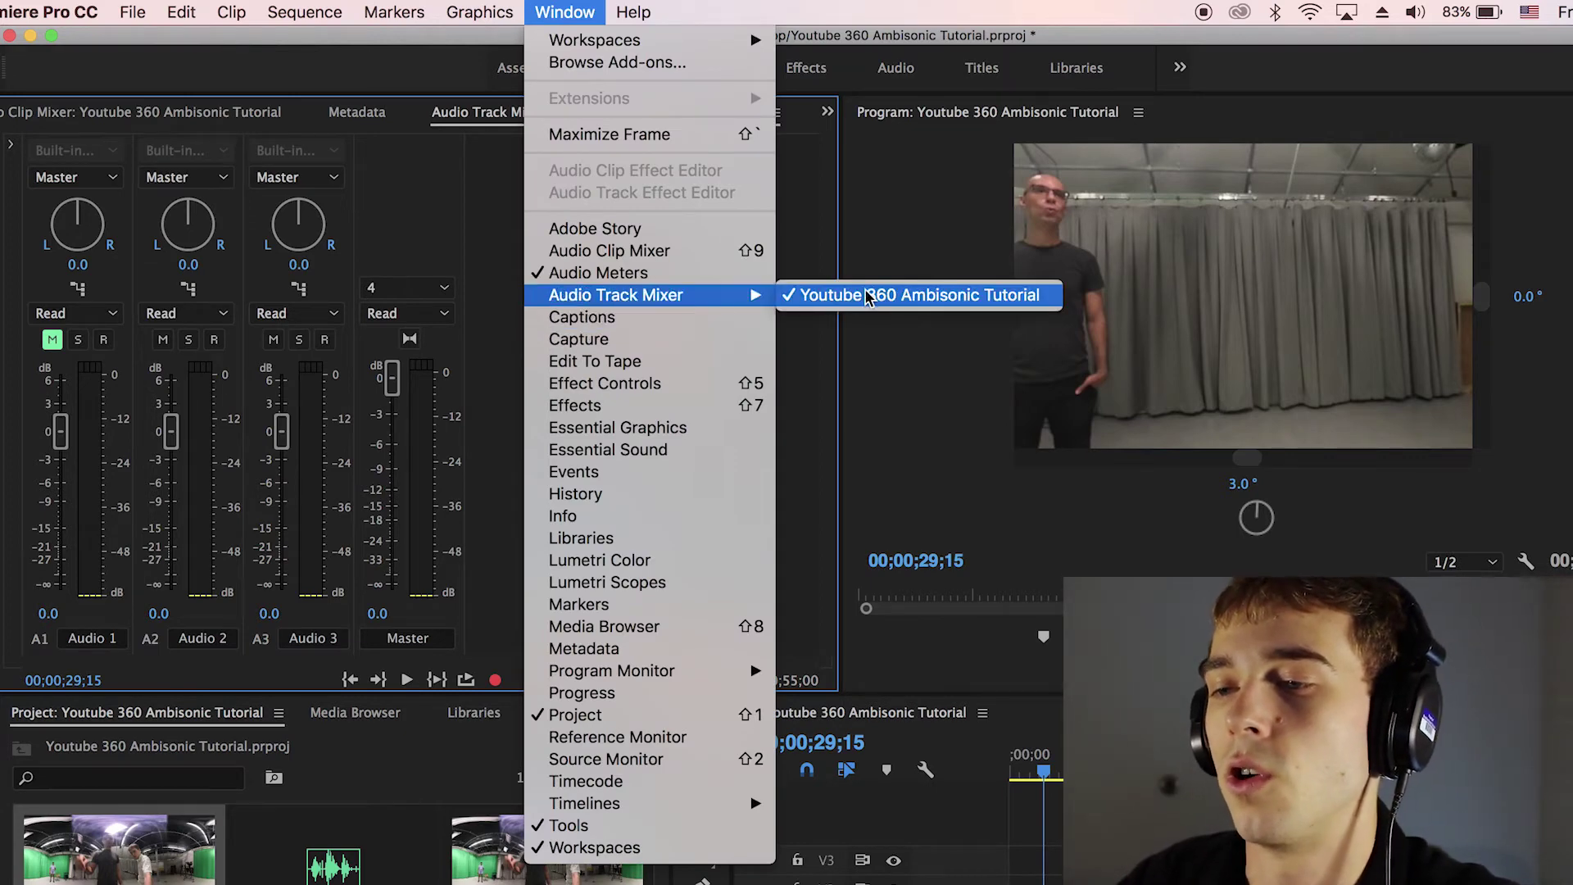
left_click(917, 295)
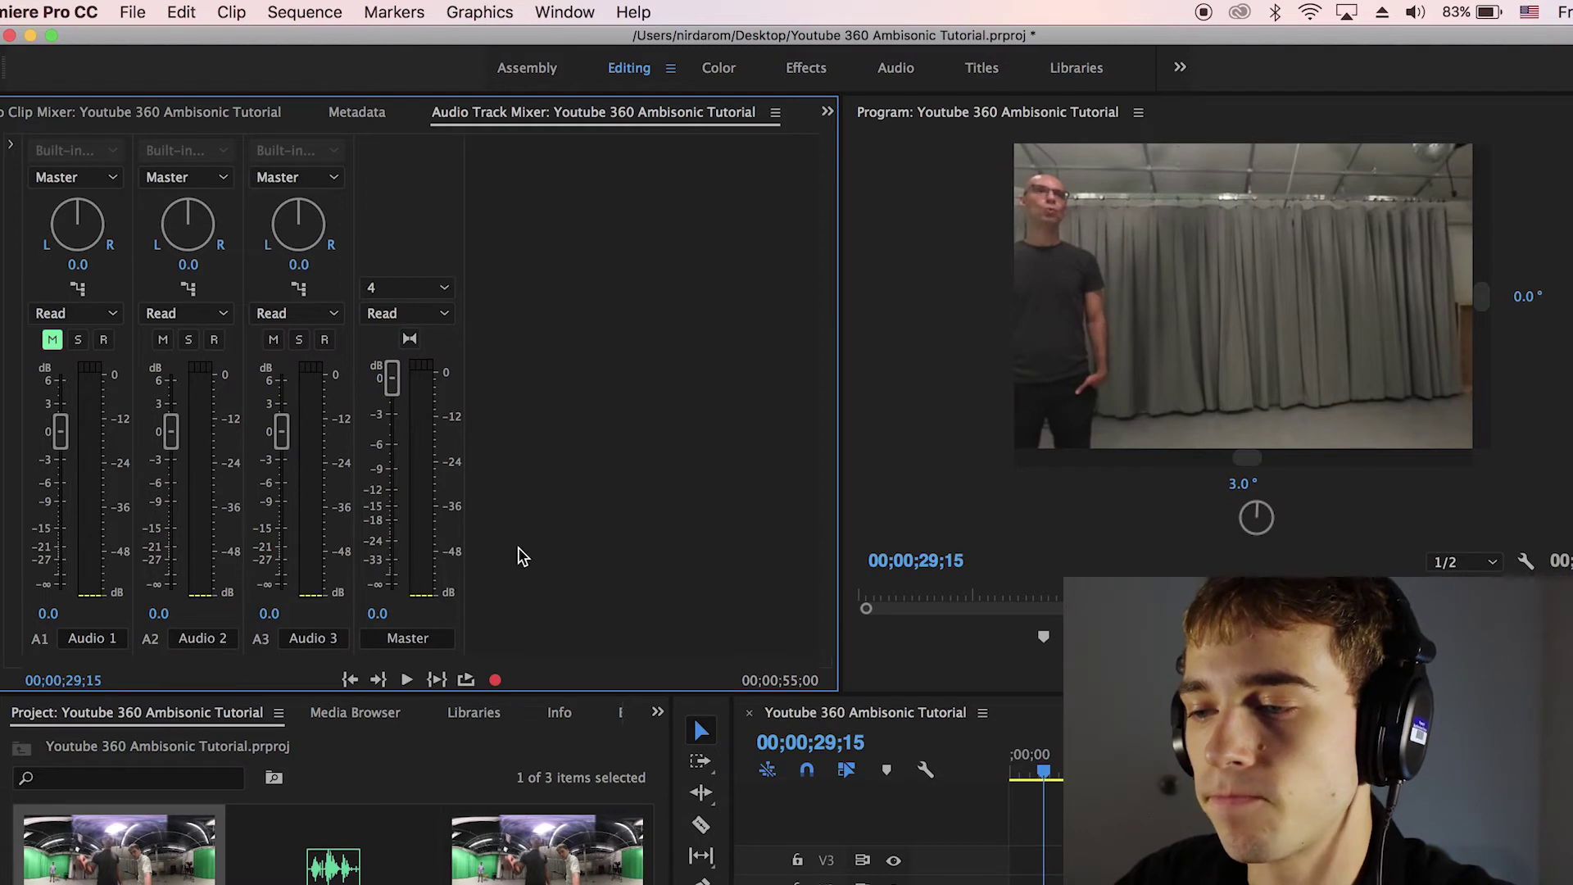
Expand the mixer's effects and sends area and add the Binauralizer - Ambisonics effect to the Master track.
left_click(10, 151)
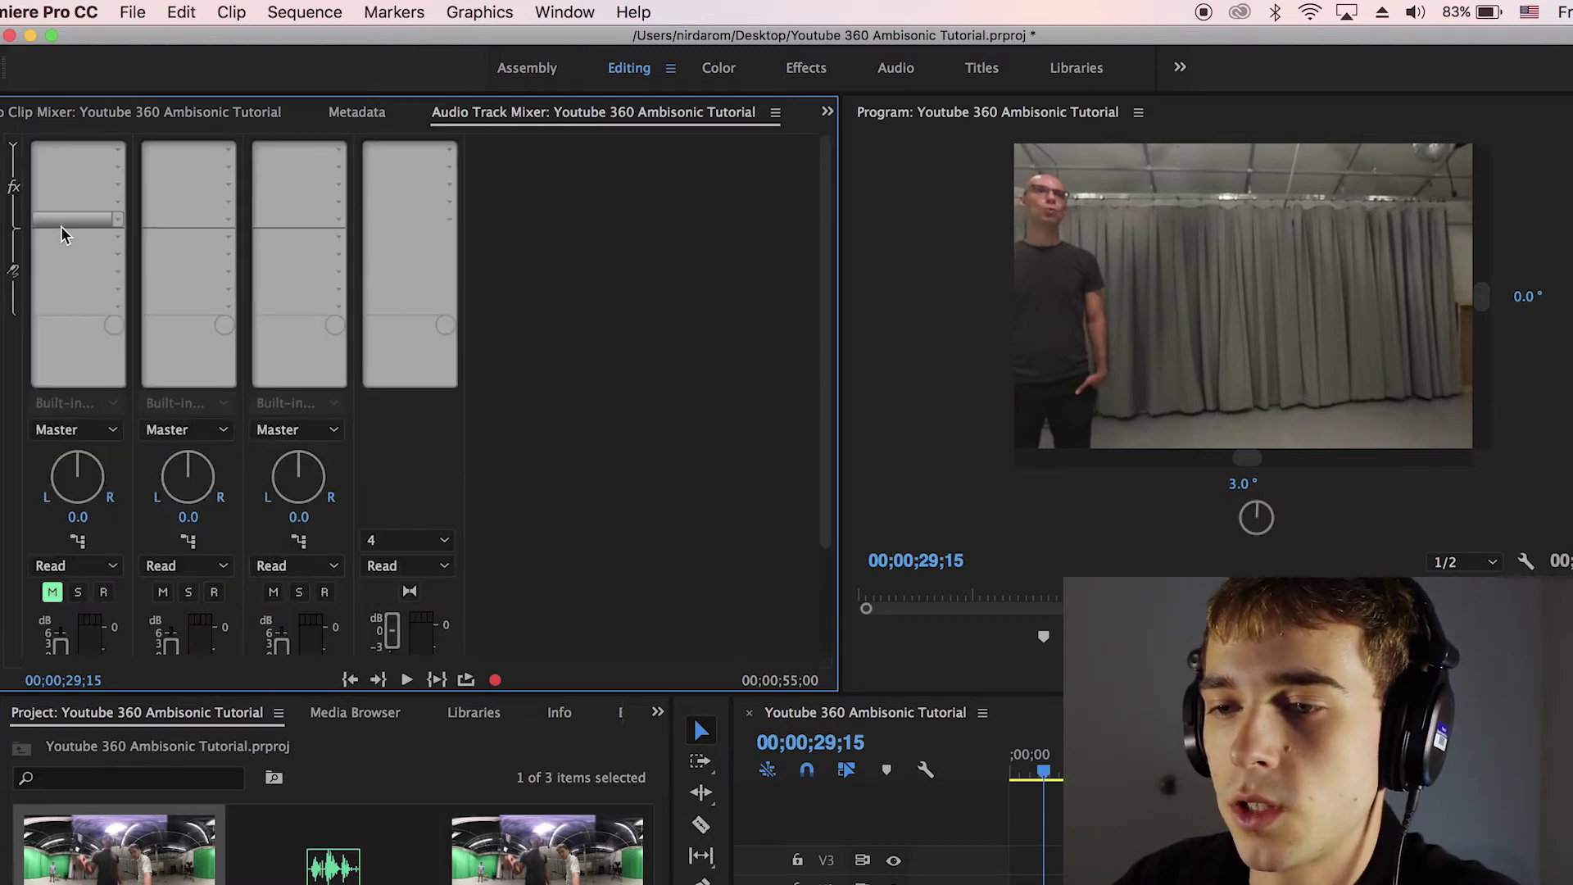
left_click(11, 151)
left_click(11, 151)
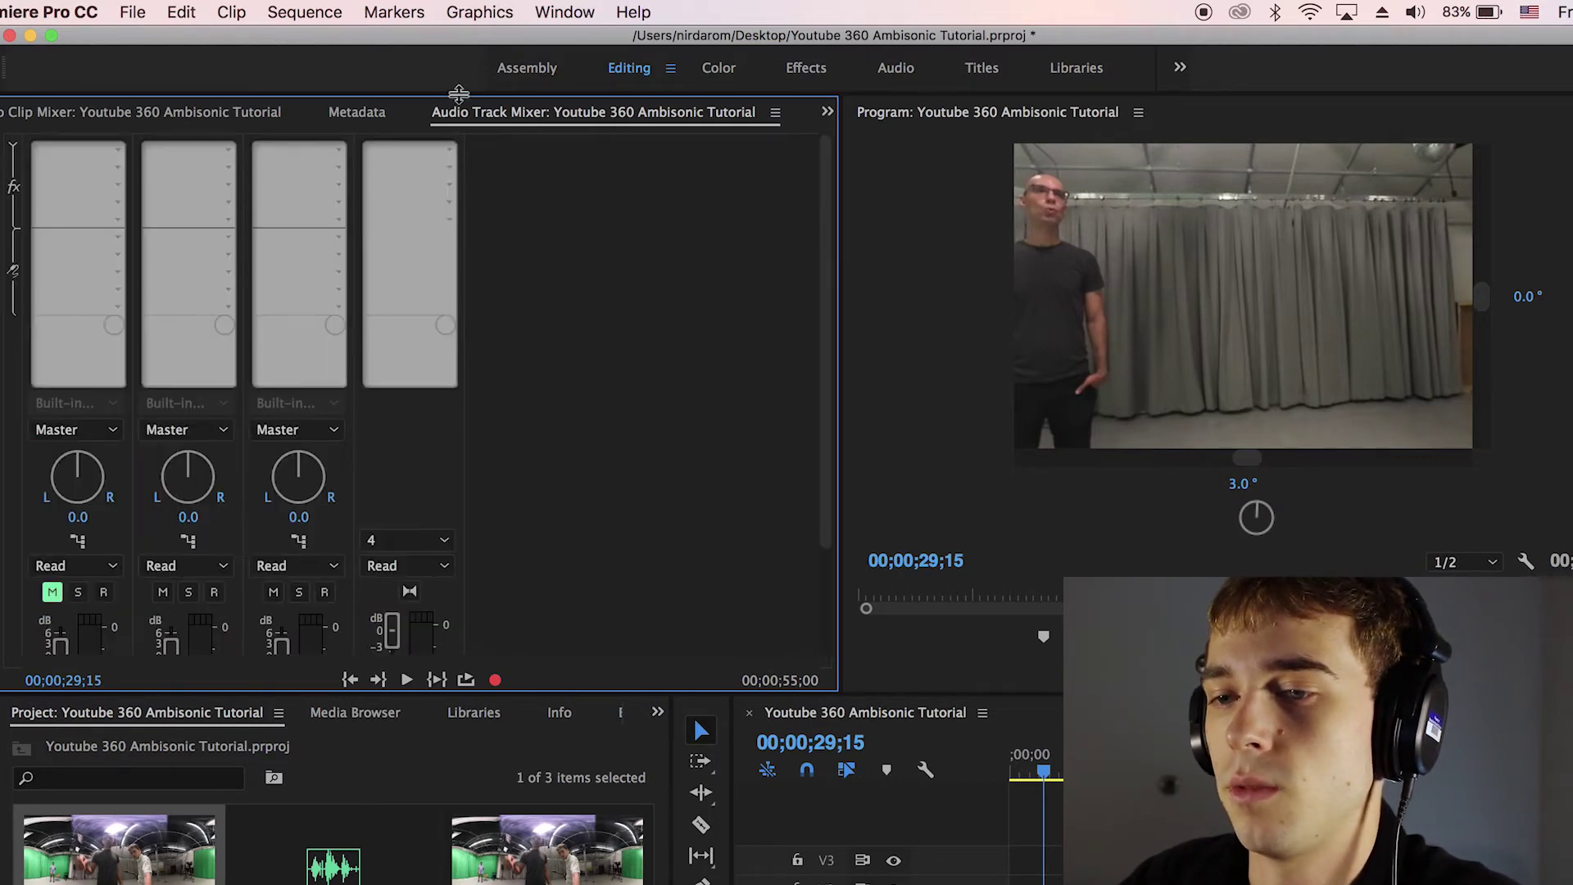
left_click(450, 154)
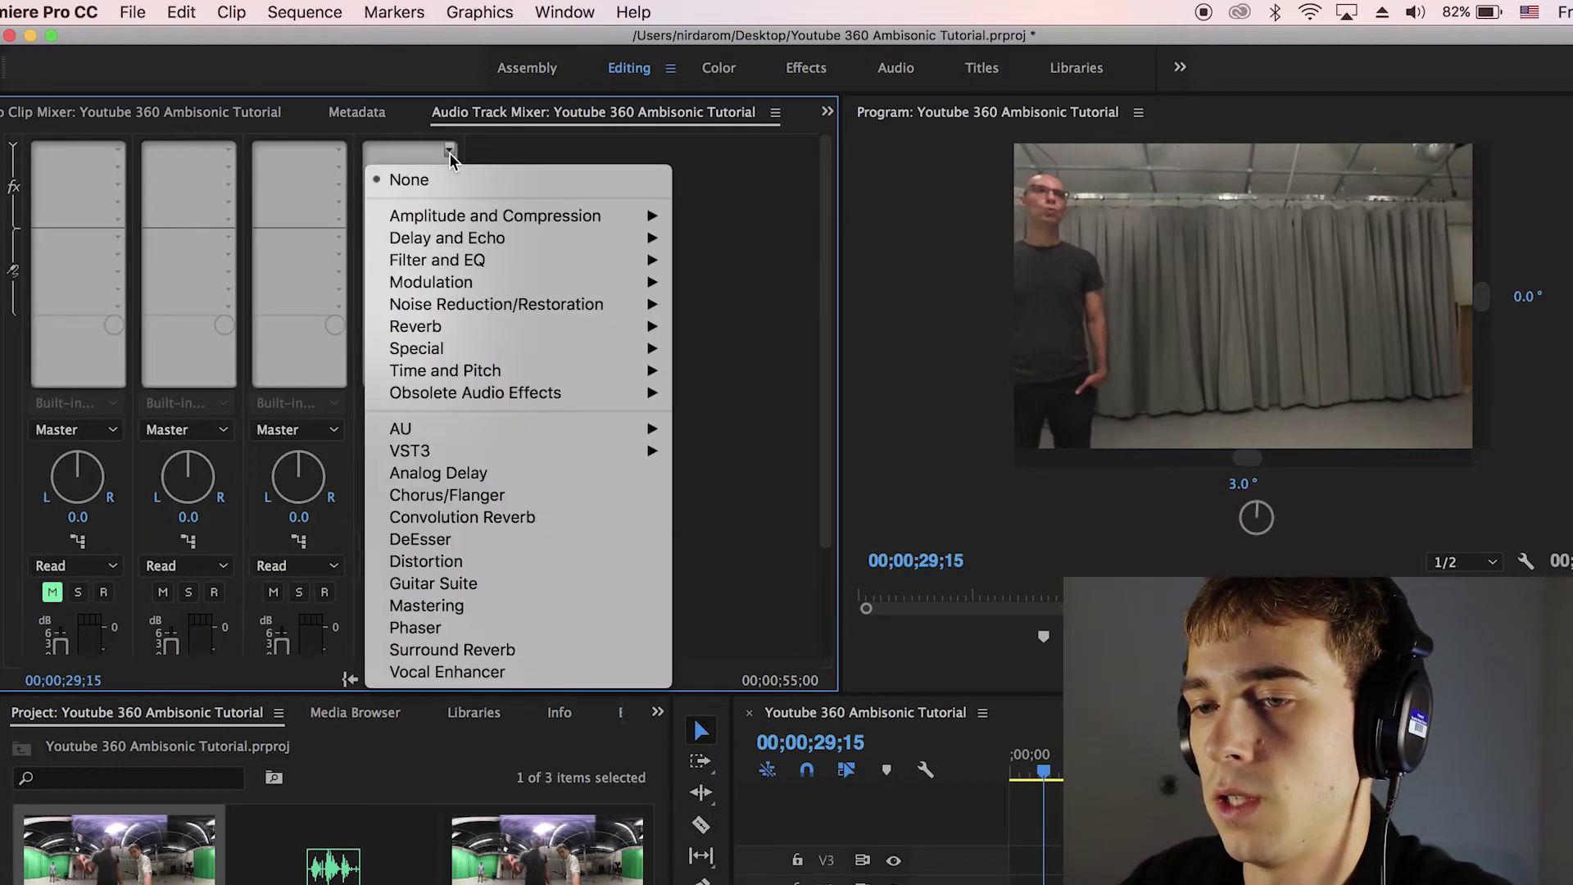
mouse_move(493, 353)
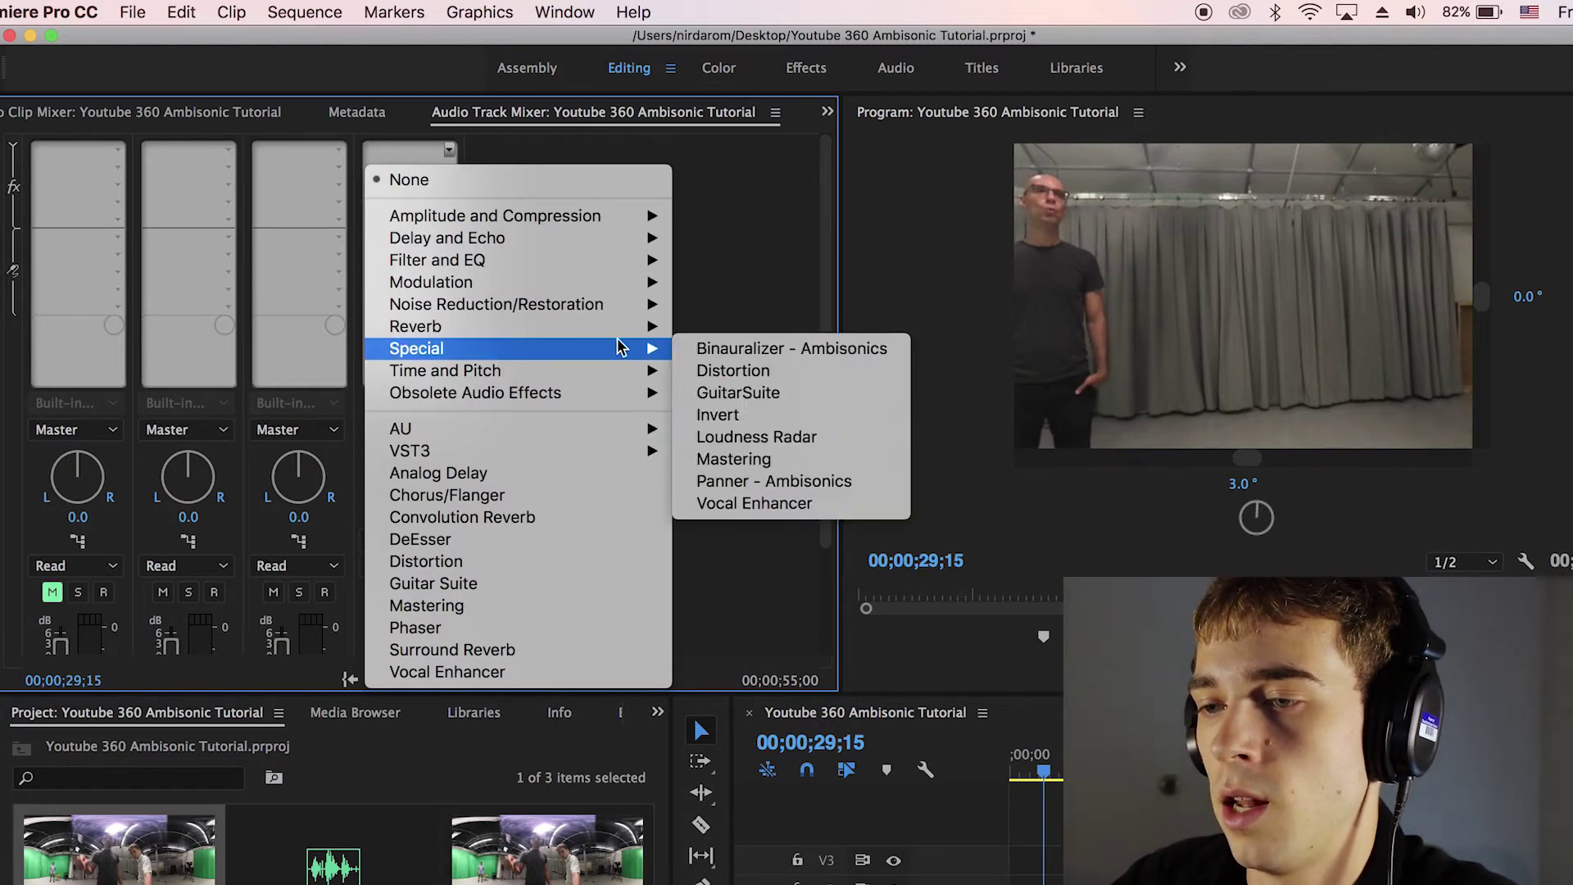
left_click(720, 357)
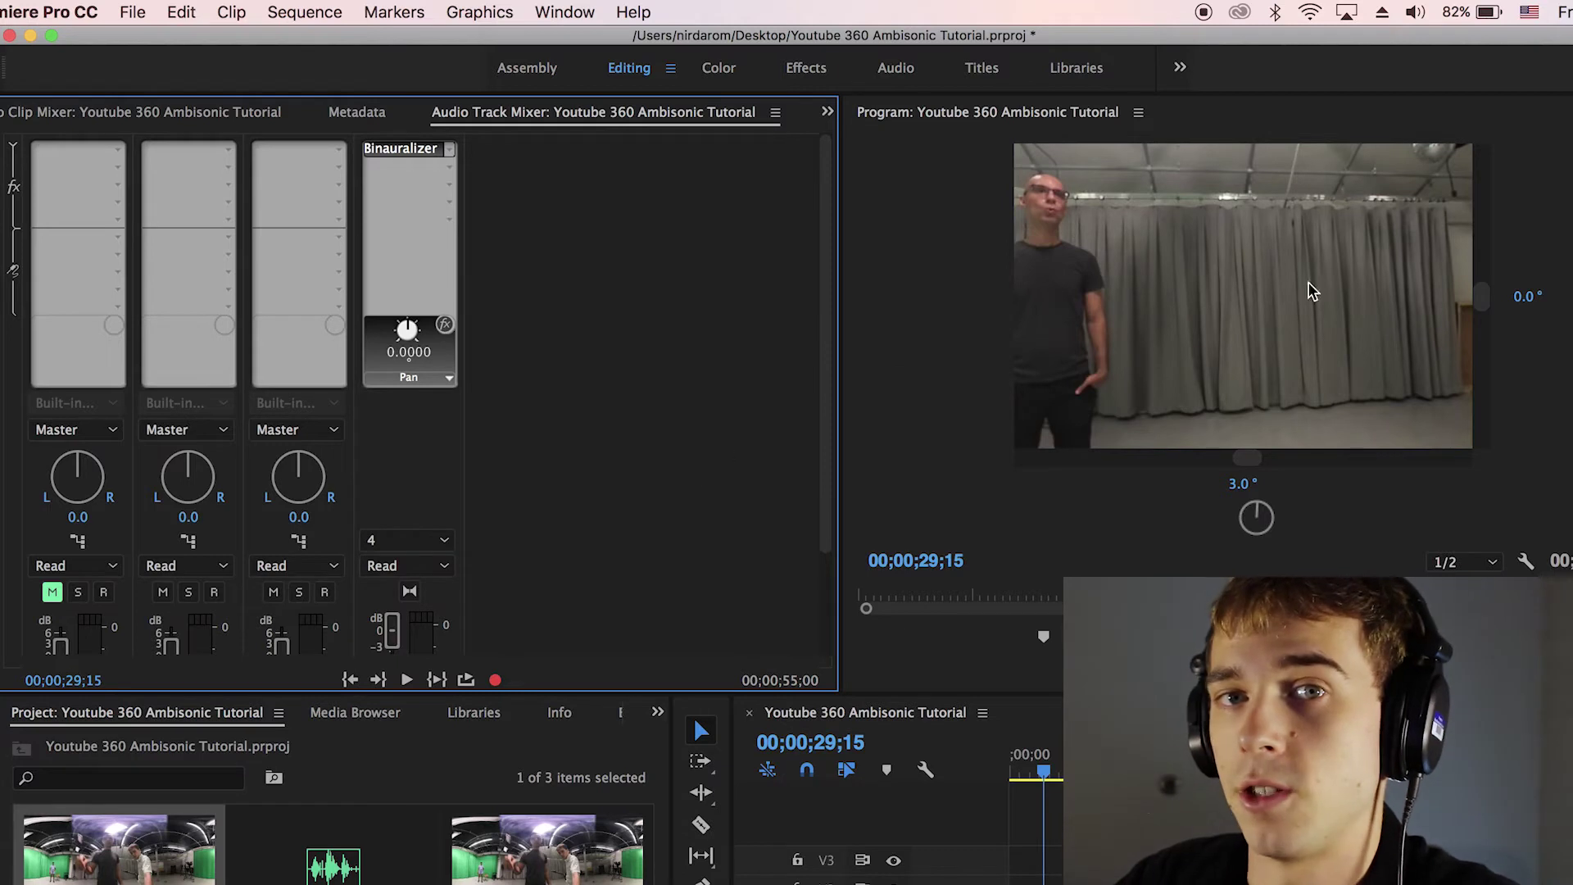
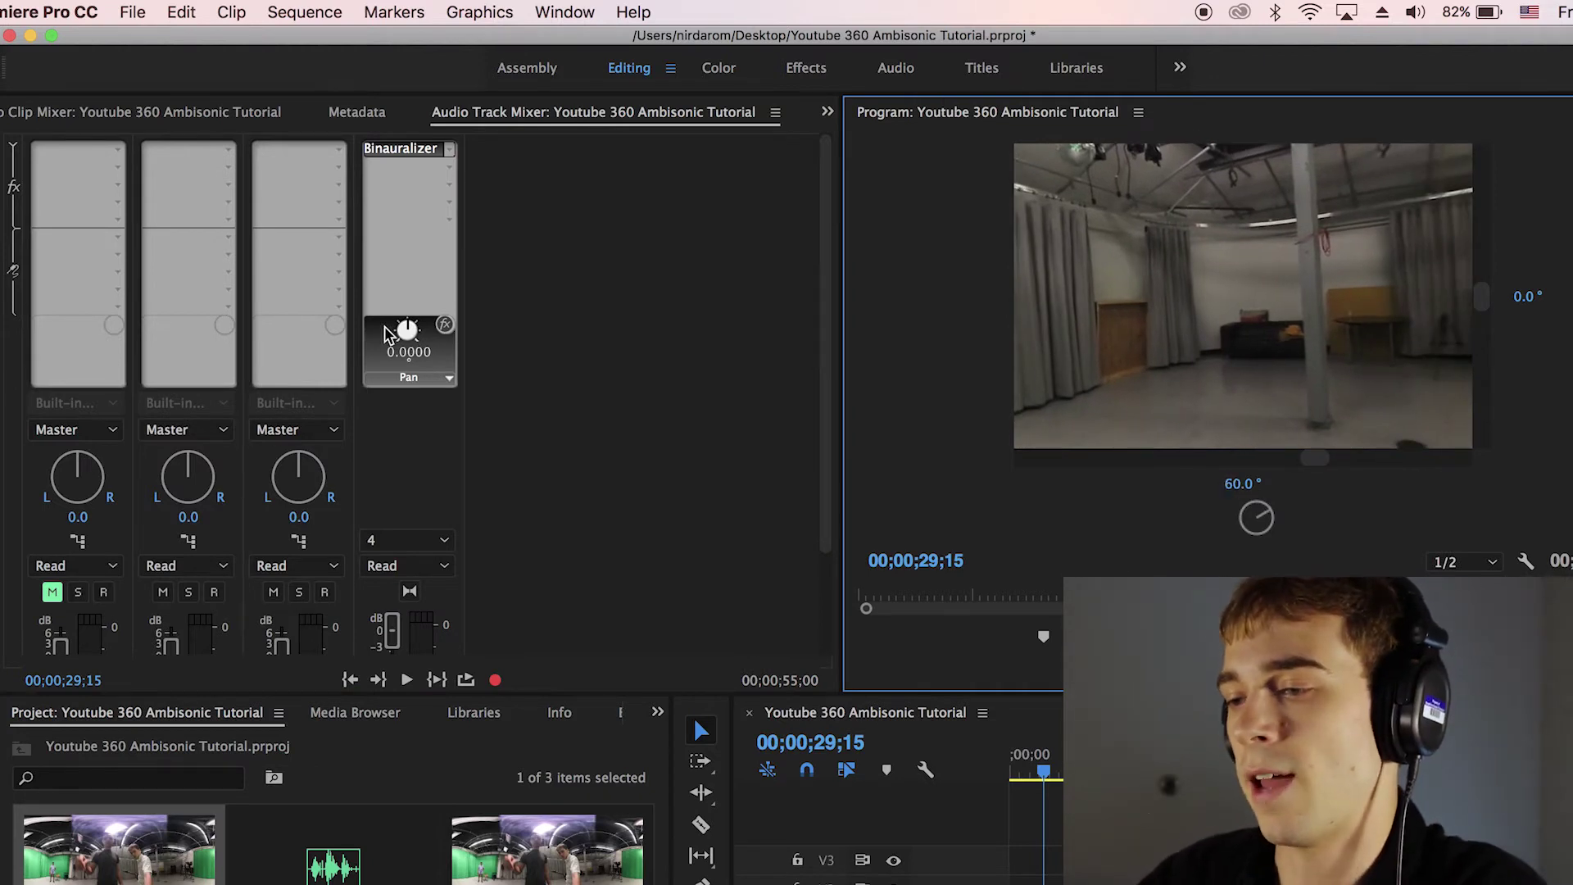
Set the Master Binauralizer's Pan to 61.2 to match the 60° view angle and play the sequence briefly.
left_click_drag(414, 332, 436, 288)
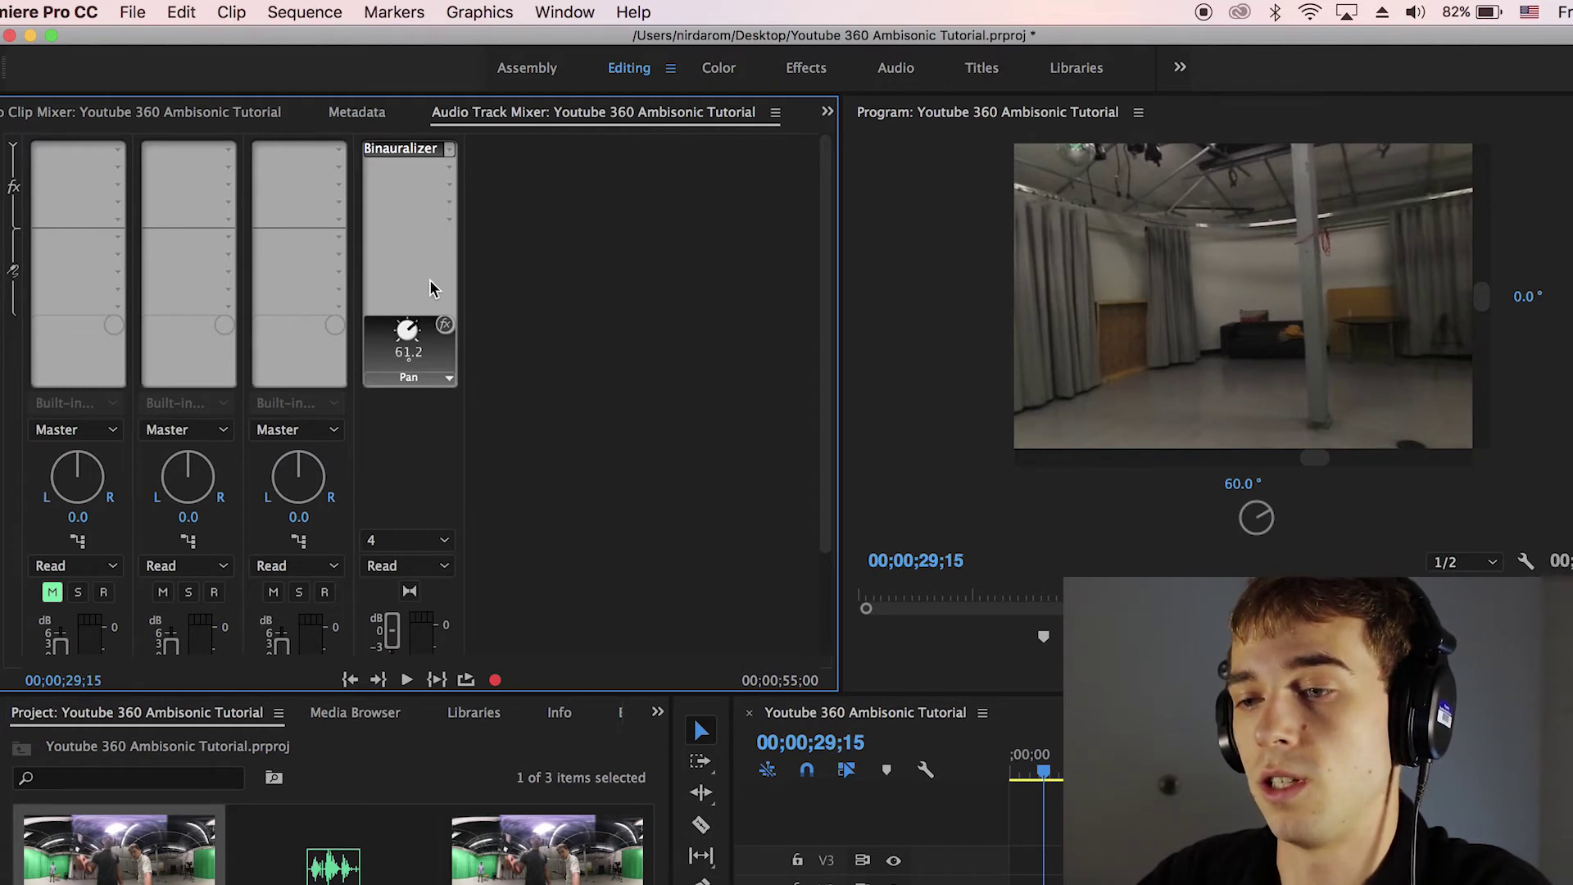
key("space")
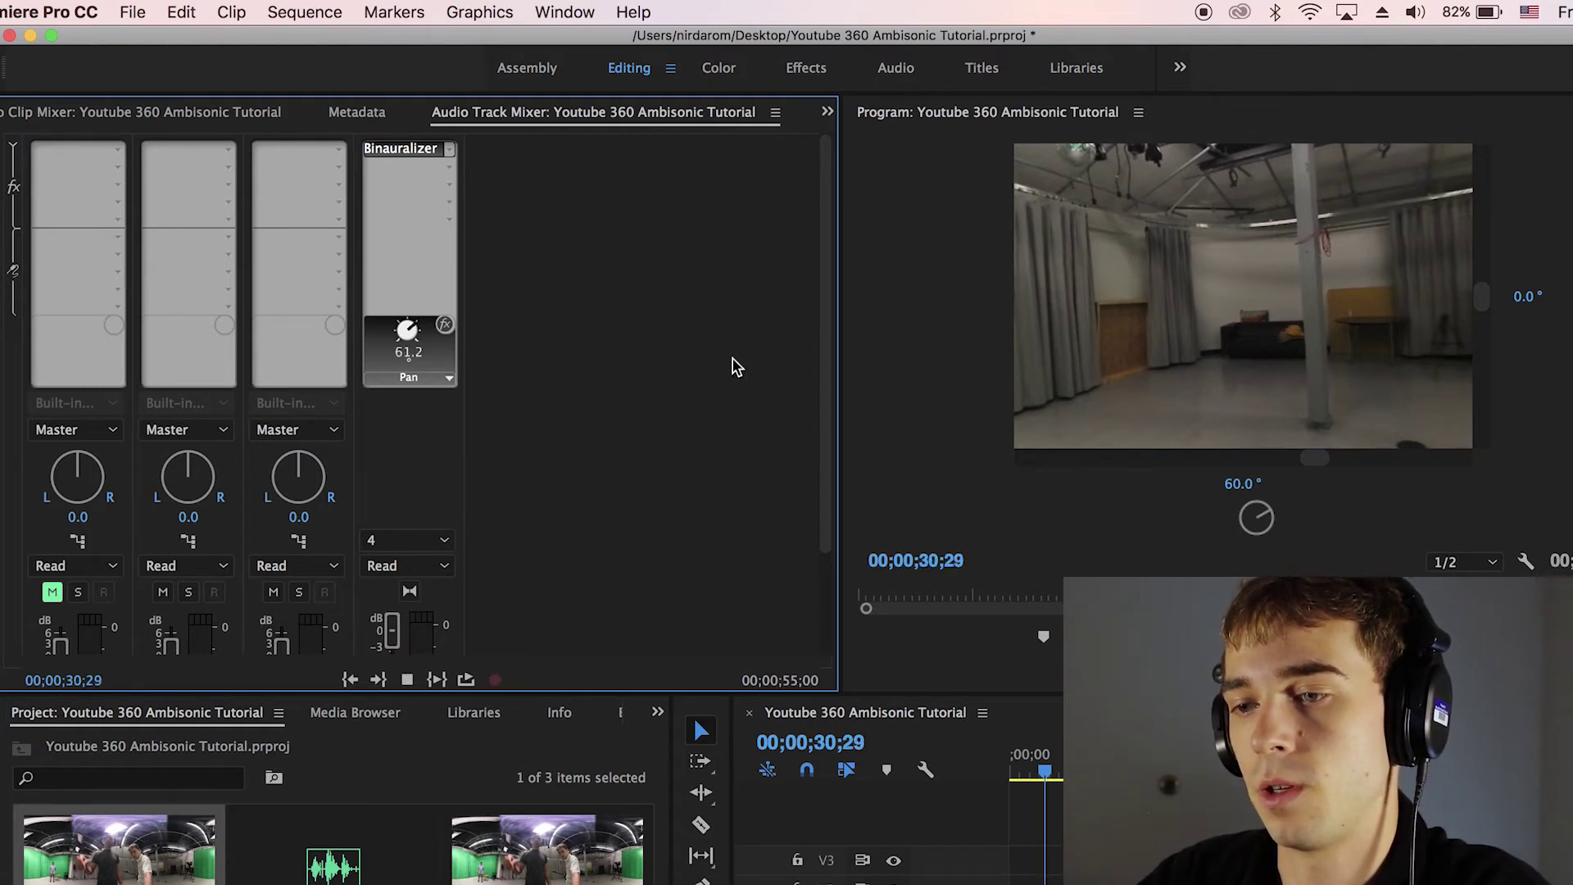
key("space")
Turn the VR view to 128°, set the Master Binauralizer's Pan to 126, and play the sequence to check it.
left_click_drag(1314, 457, 1408, 457)
left_click_drag(407, 333, 432, 340)
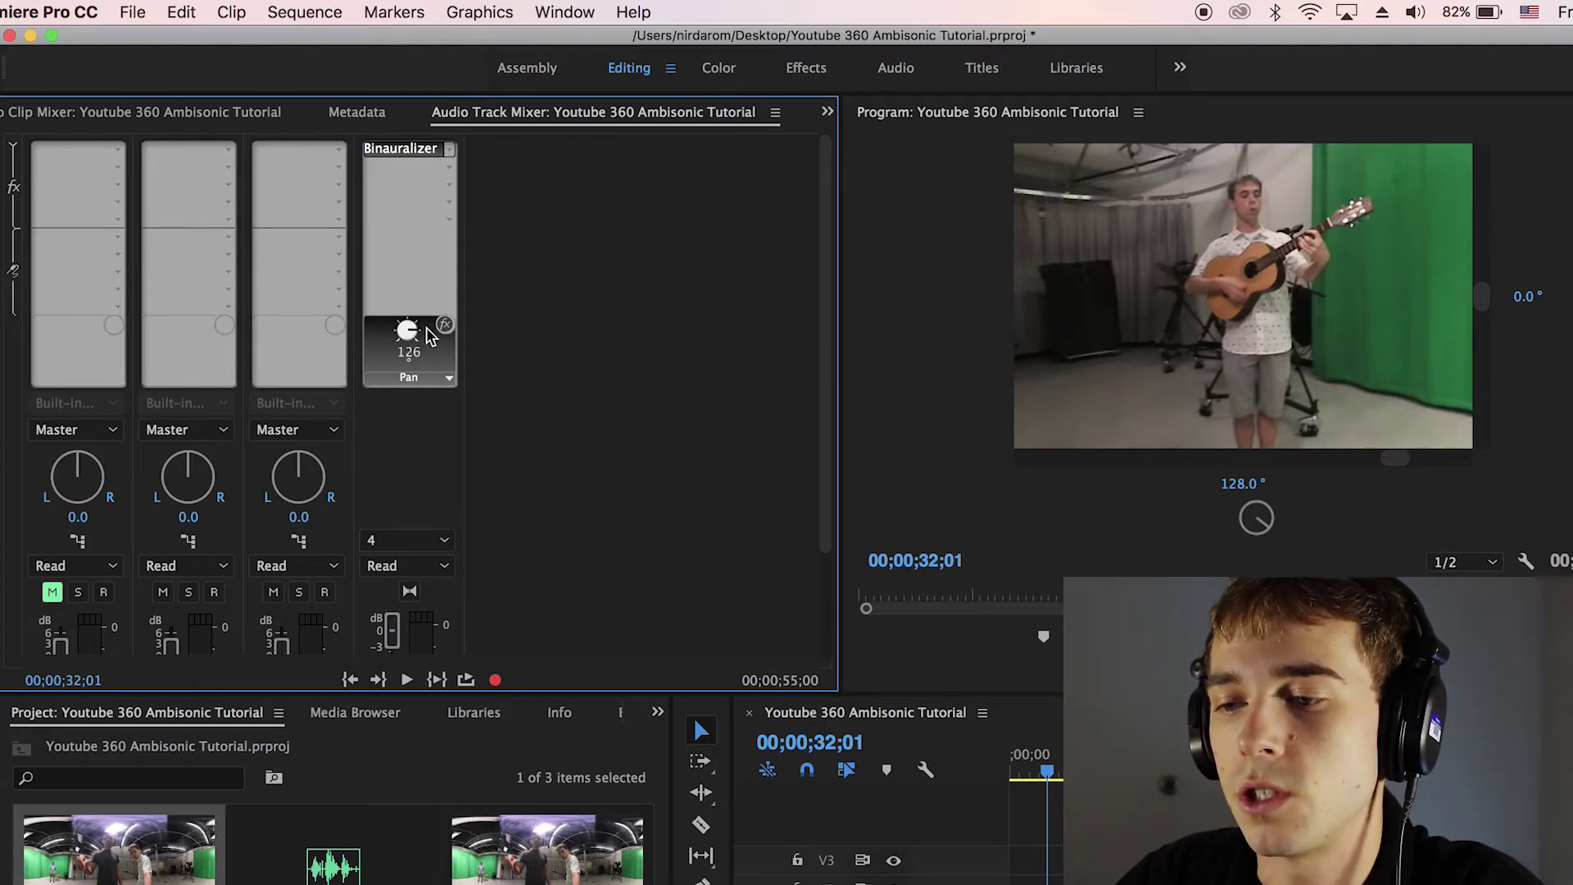
key("space")
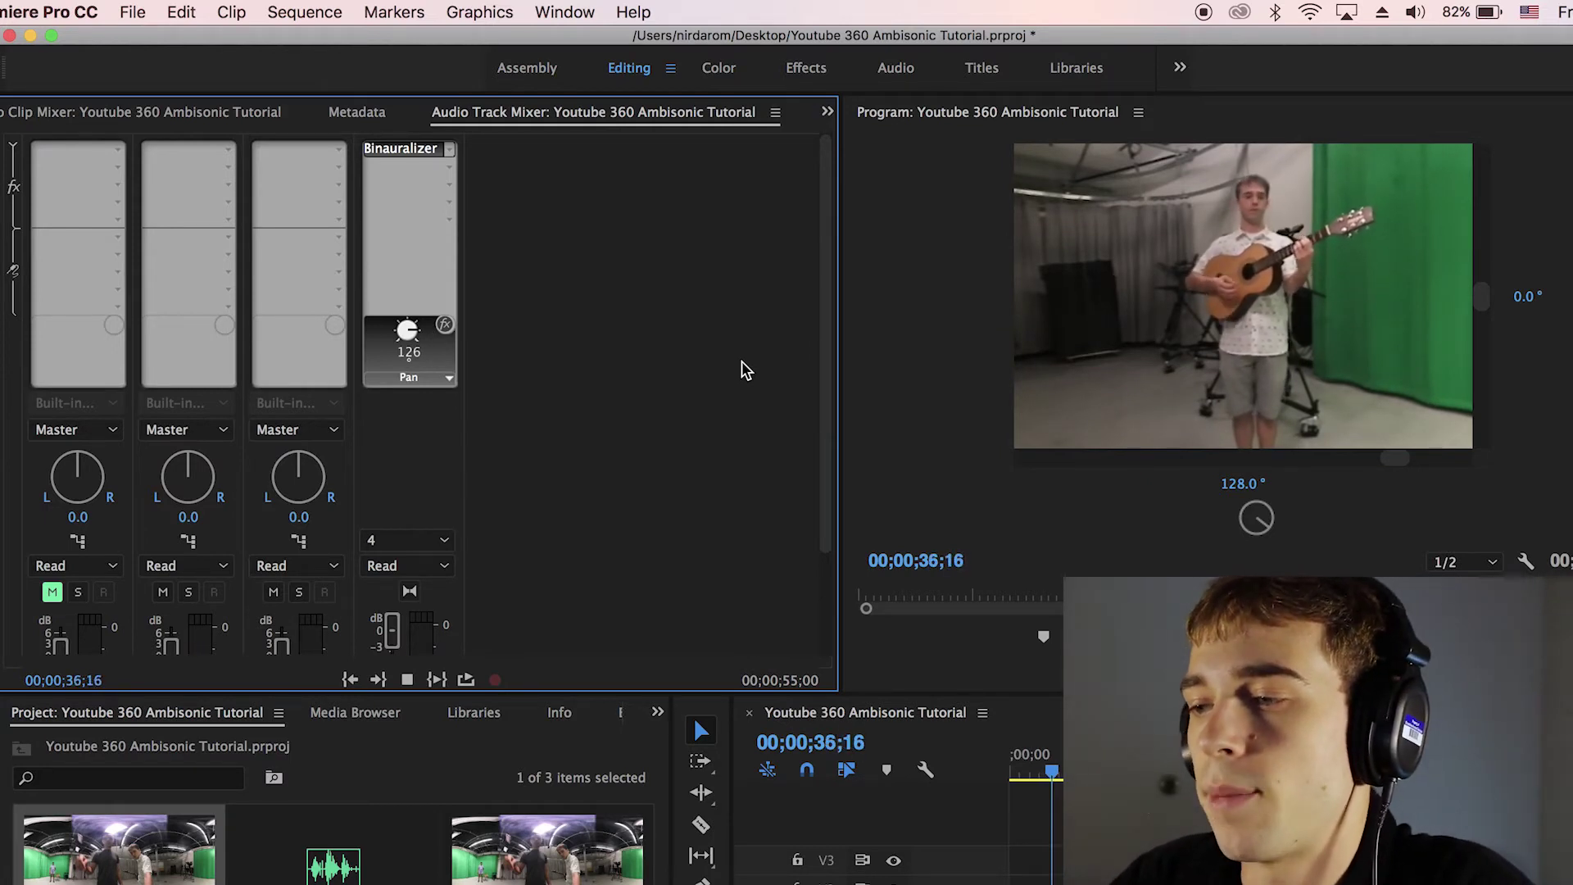
key("space")
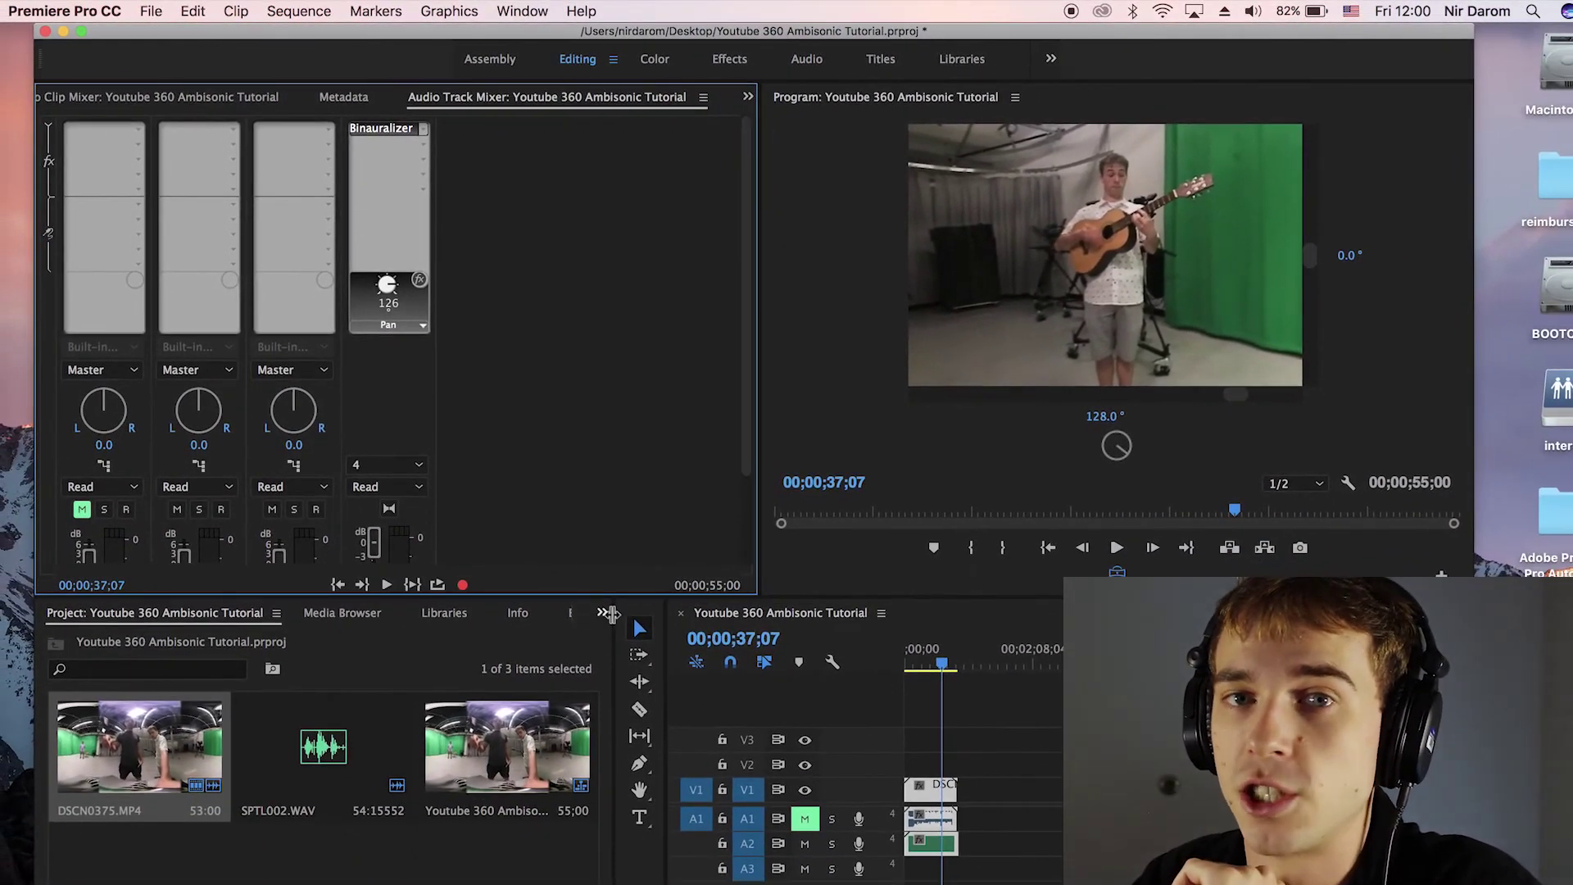
Search the effects for "ambisoni" and apply Panner - Ambisonics to the SPTL002.WAV clip on track A2.
left_click(603, 613)
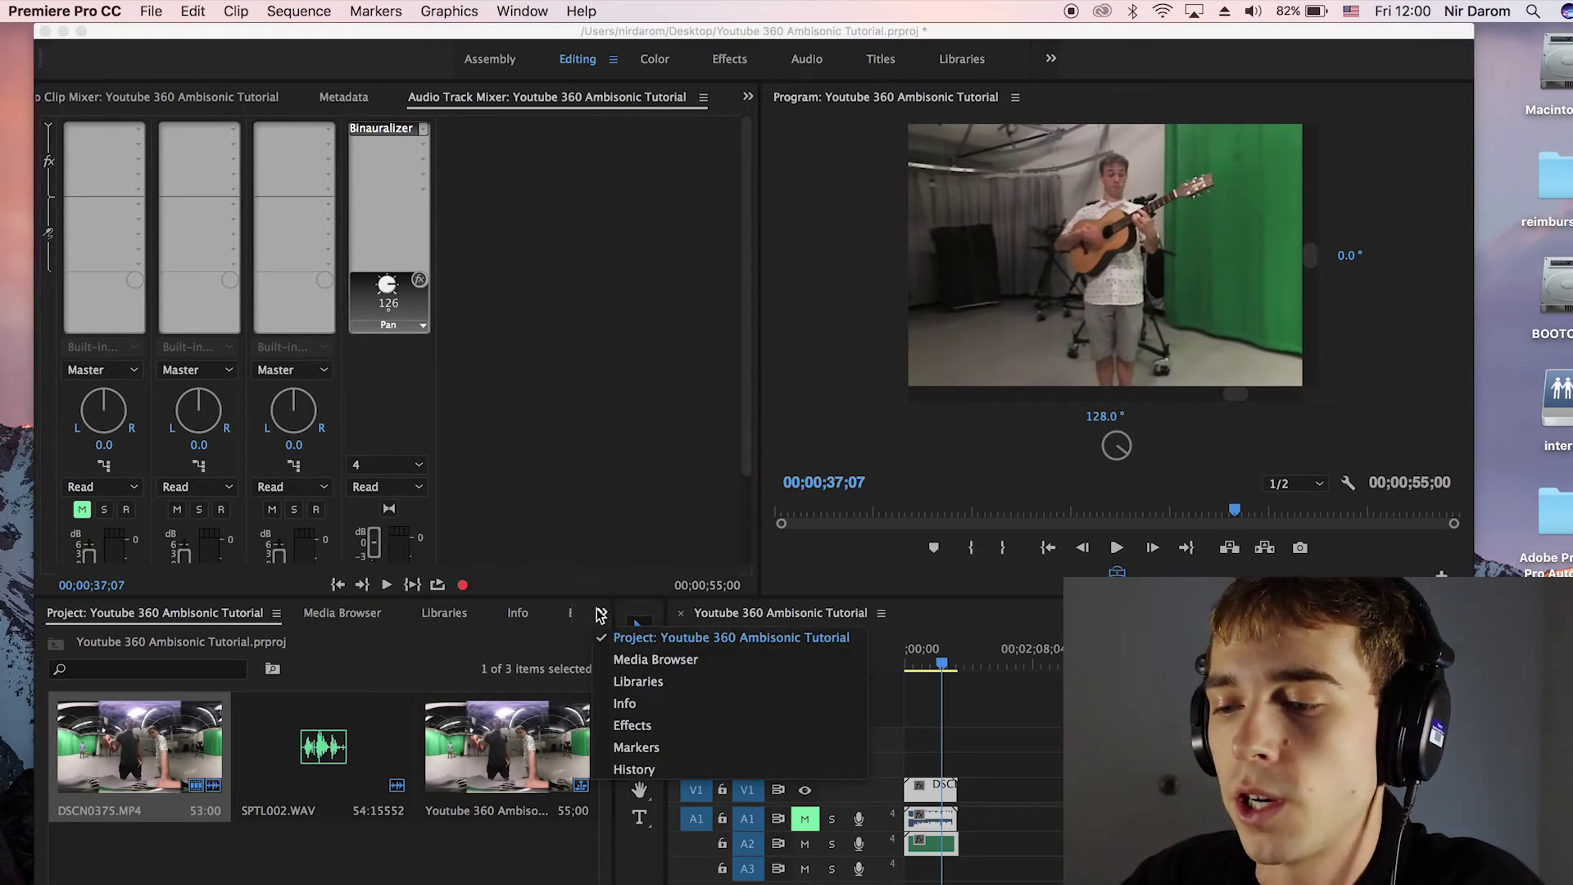
left_click(632, 725)
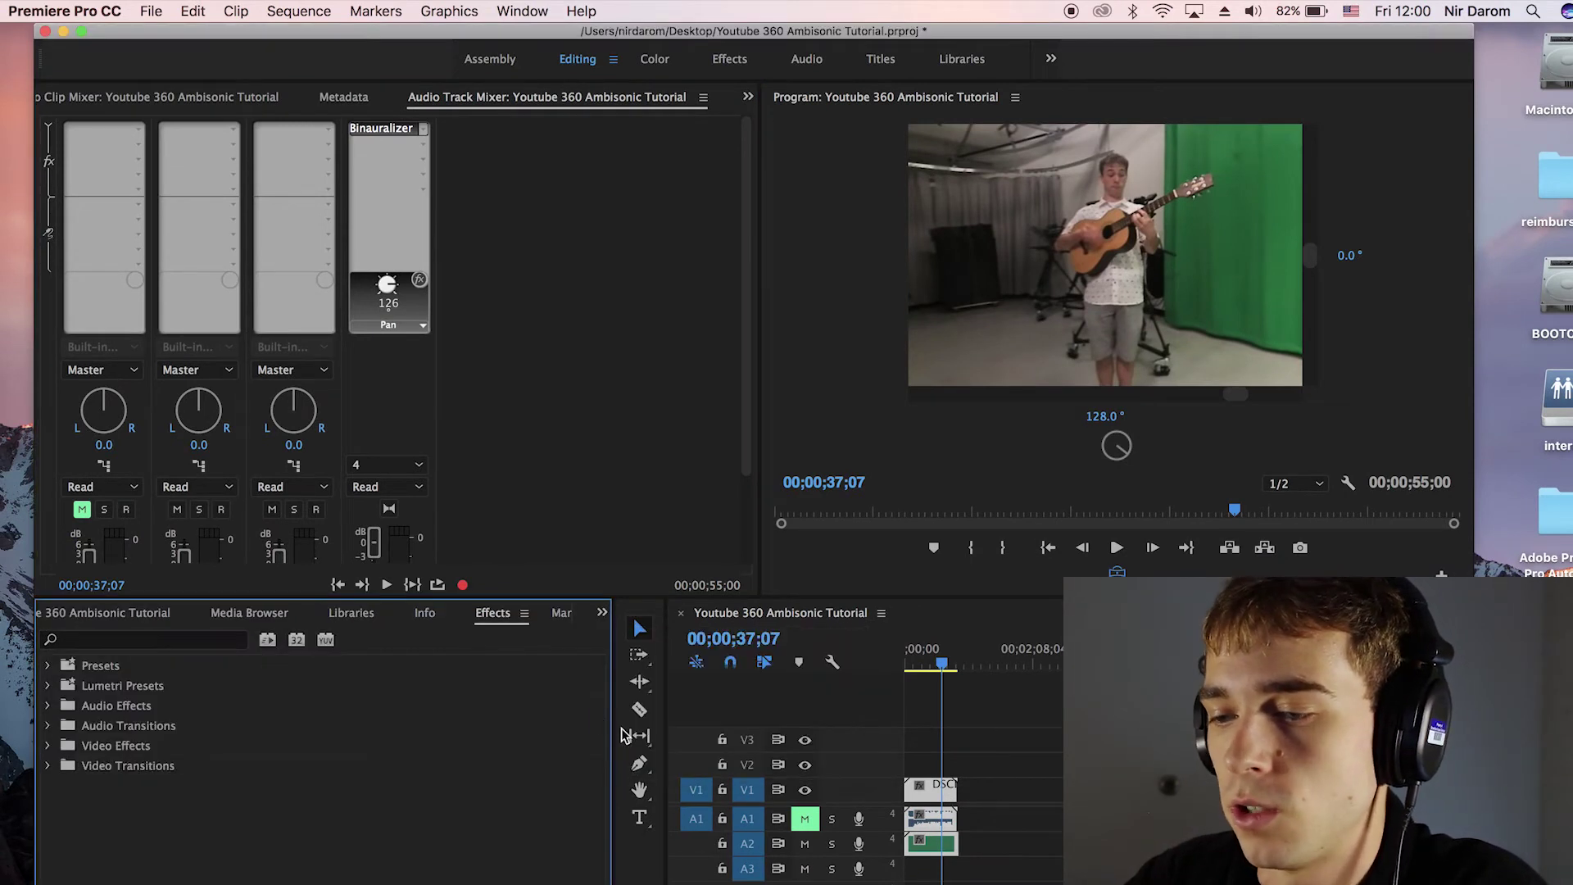
left_click(204, 640)
type("a")
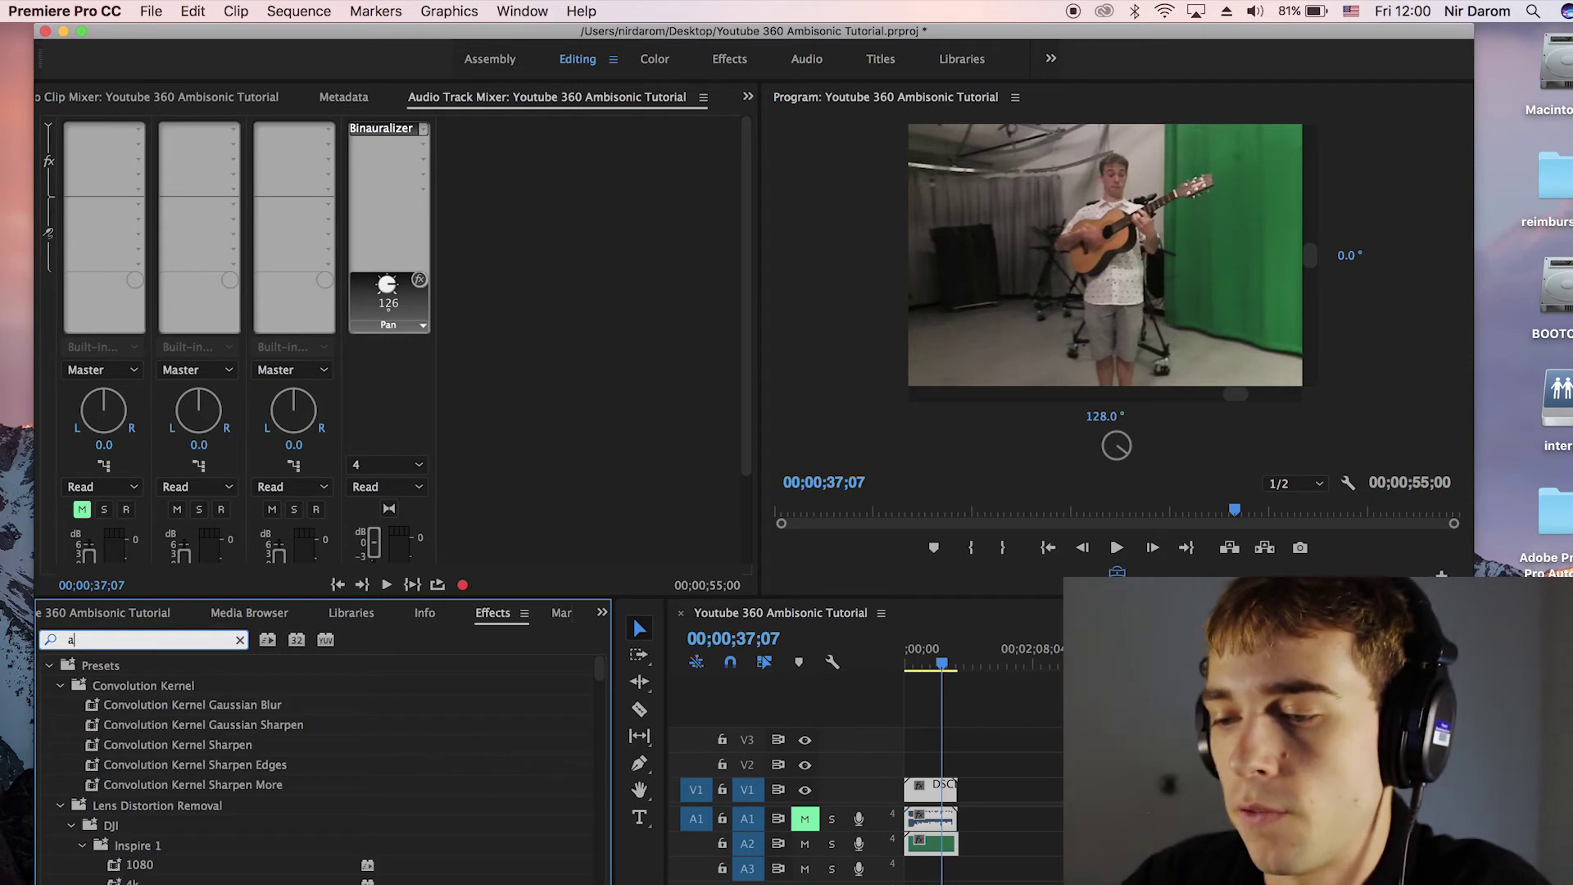
type("mbisoni")
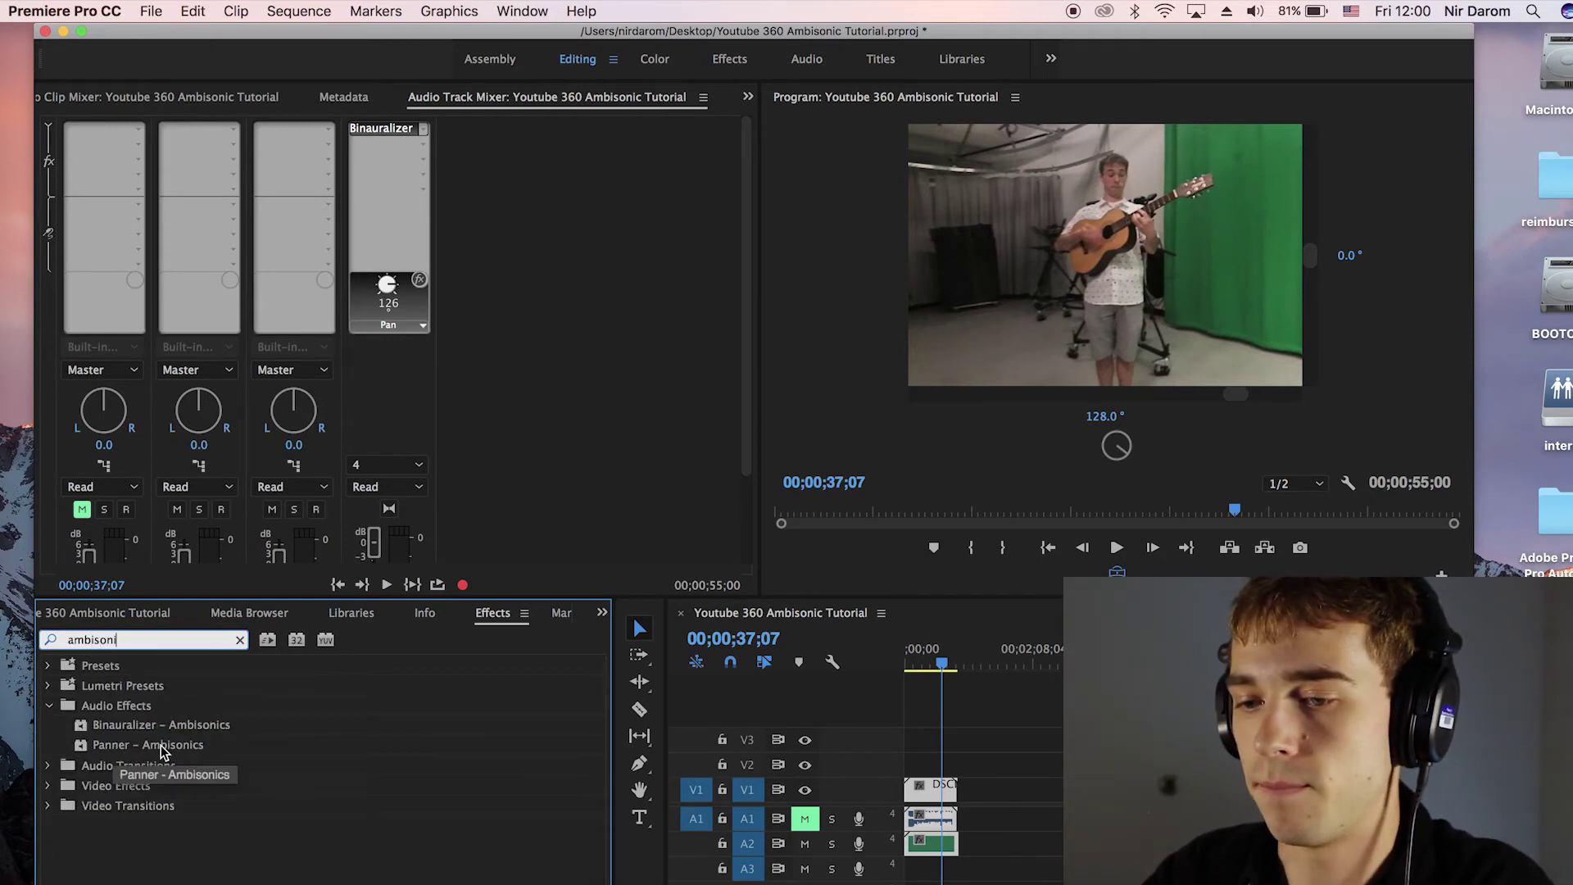
left_click_drag(159, 753, 932, 846)
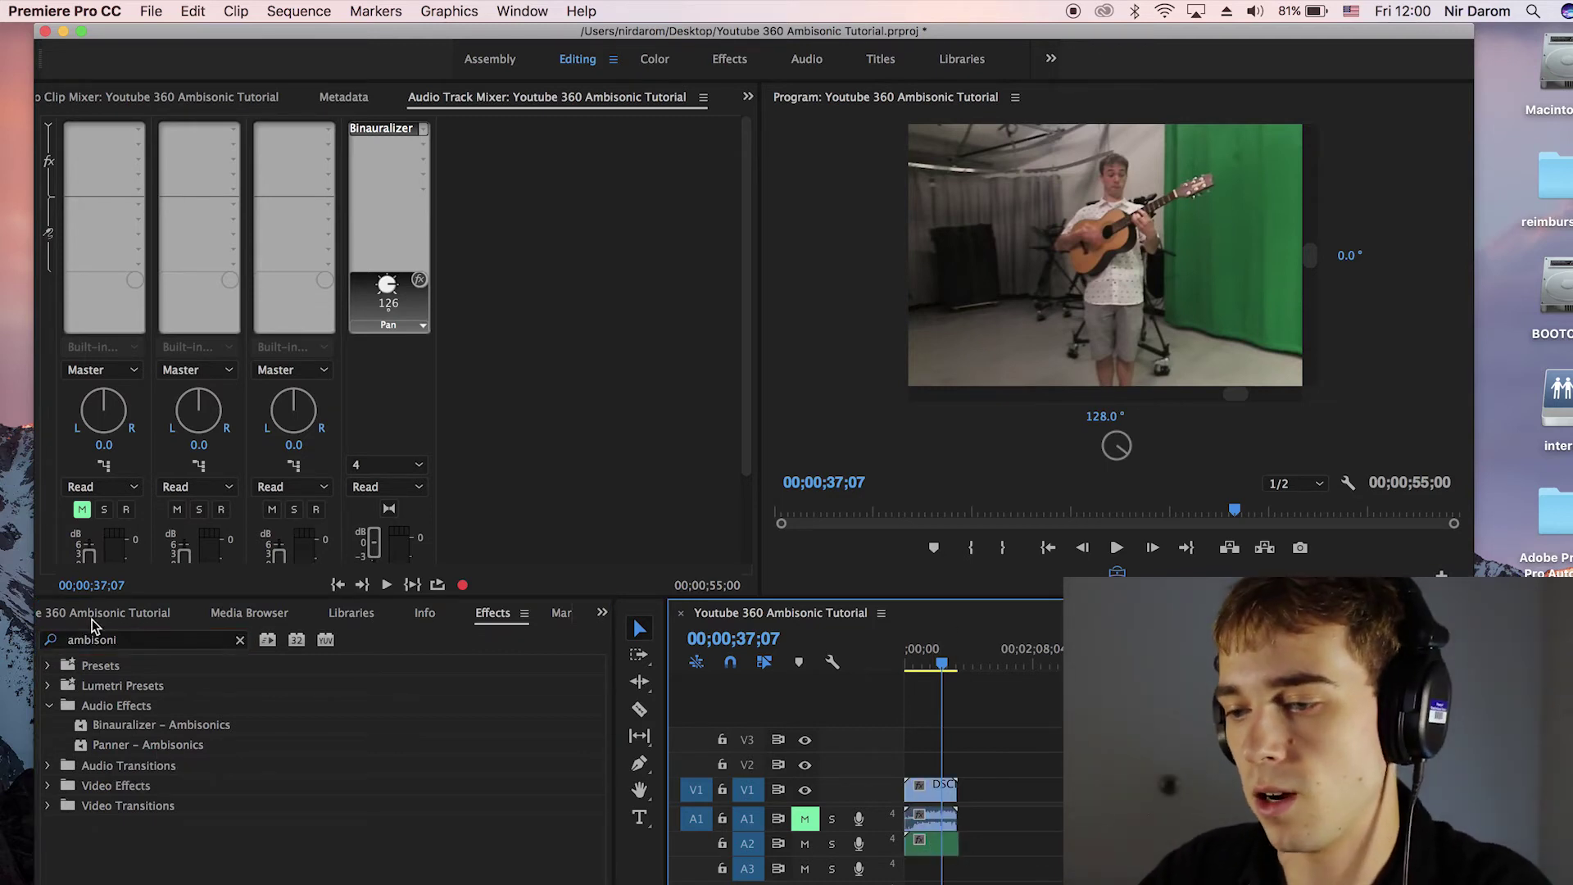
left_click(111, 750)
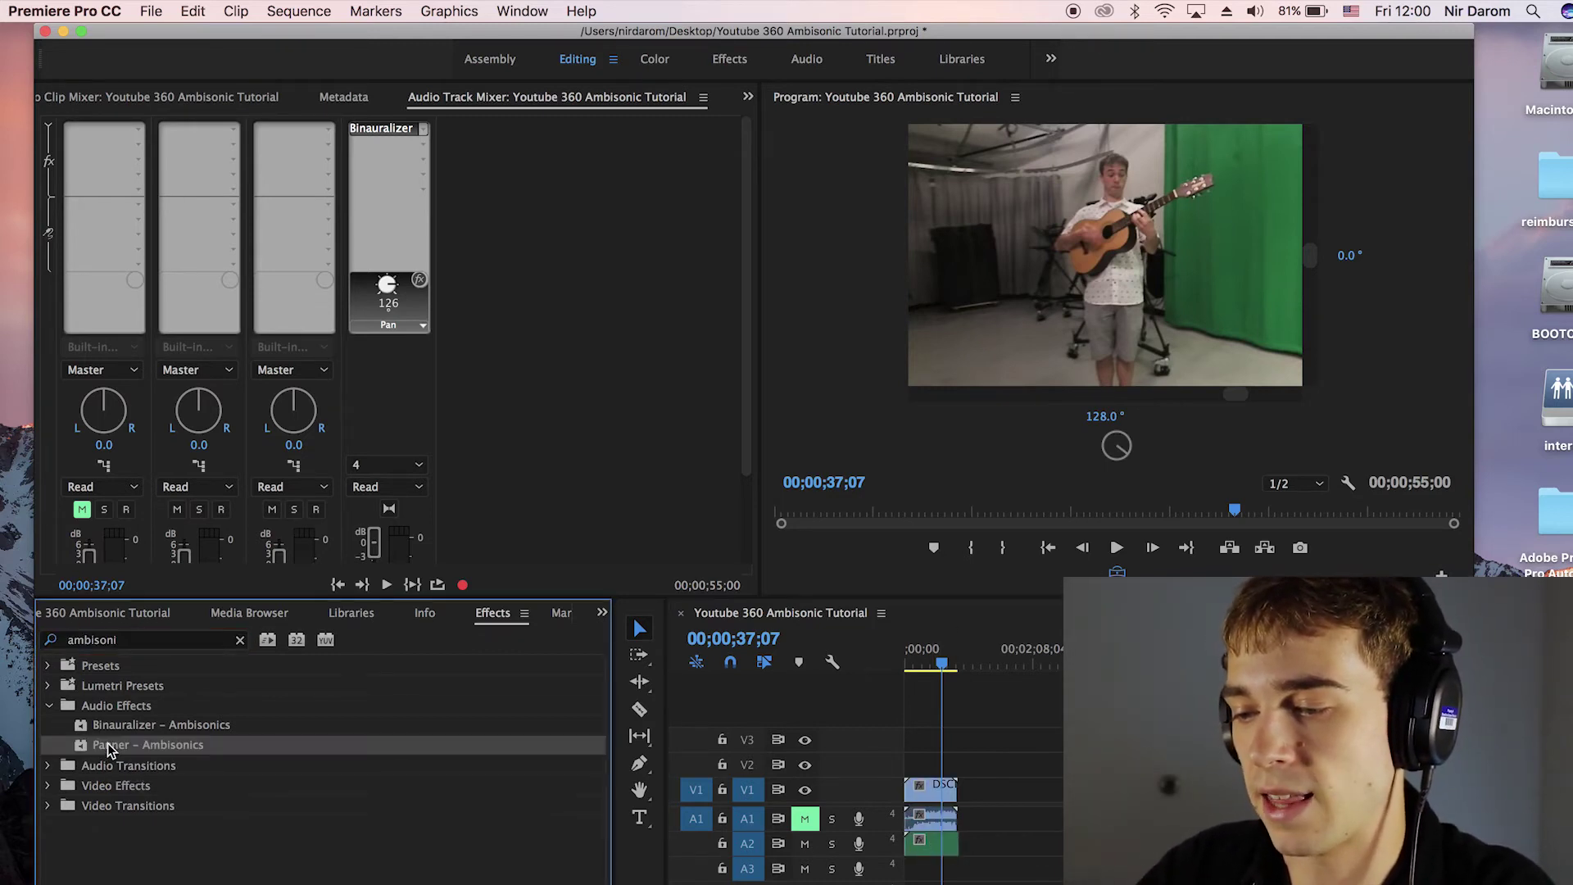
left_click_drag(401, 792, 919, 842)
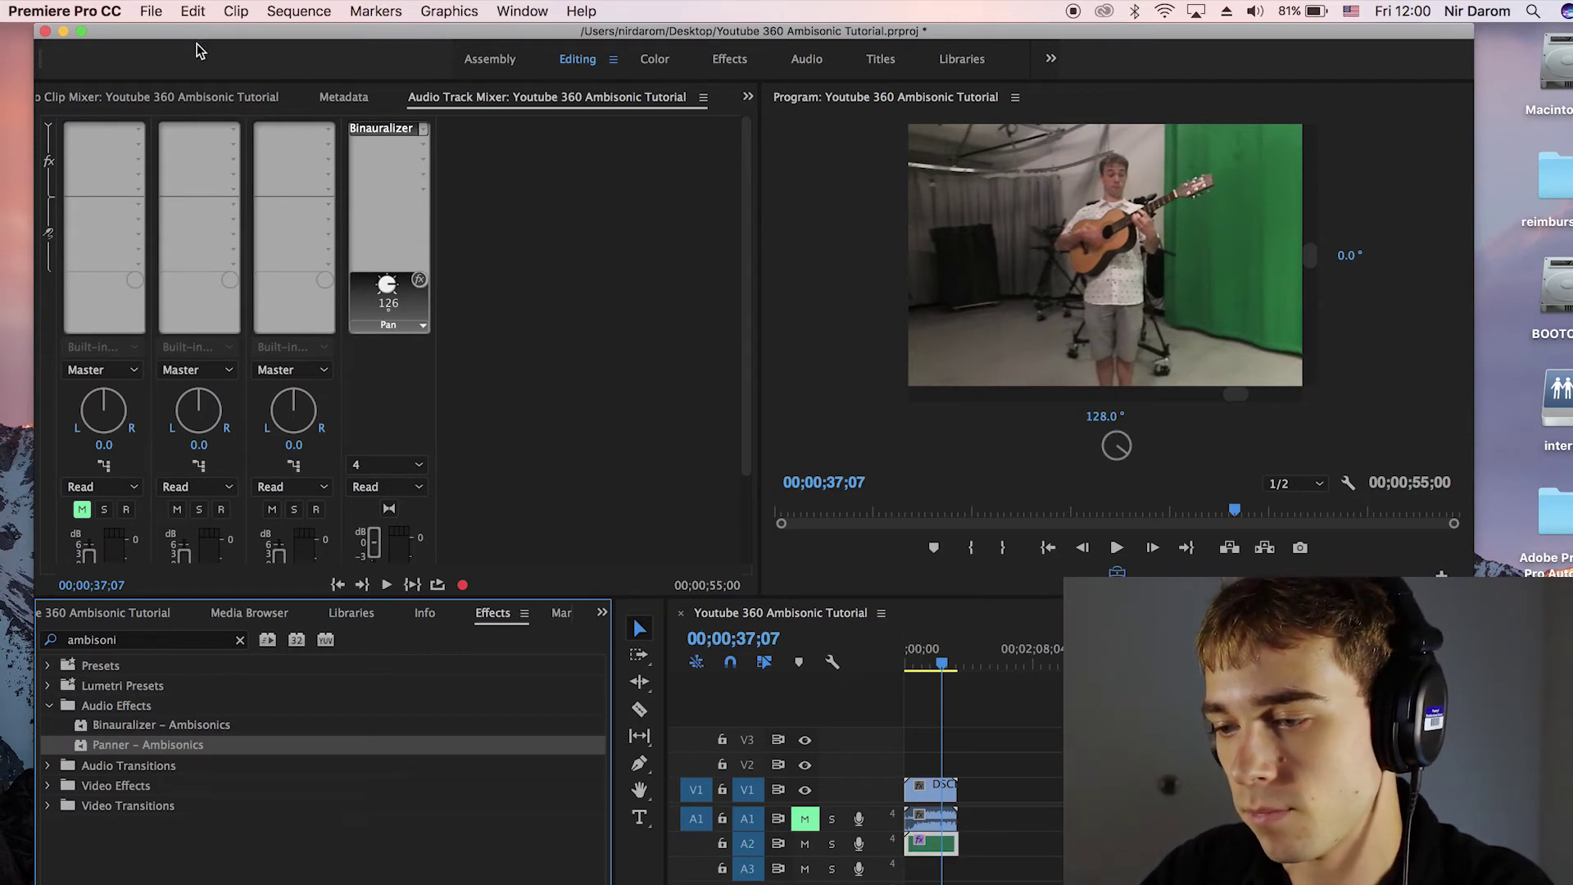
Show the effect controls of the SPTL002.WAV clip and collapse the Channel Volume settings.
left_click(749, 97)
left_click(783, 145)
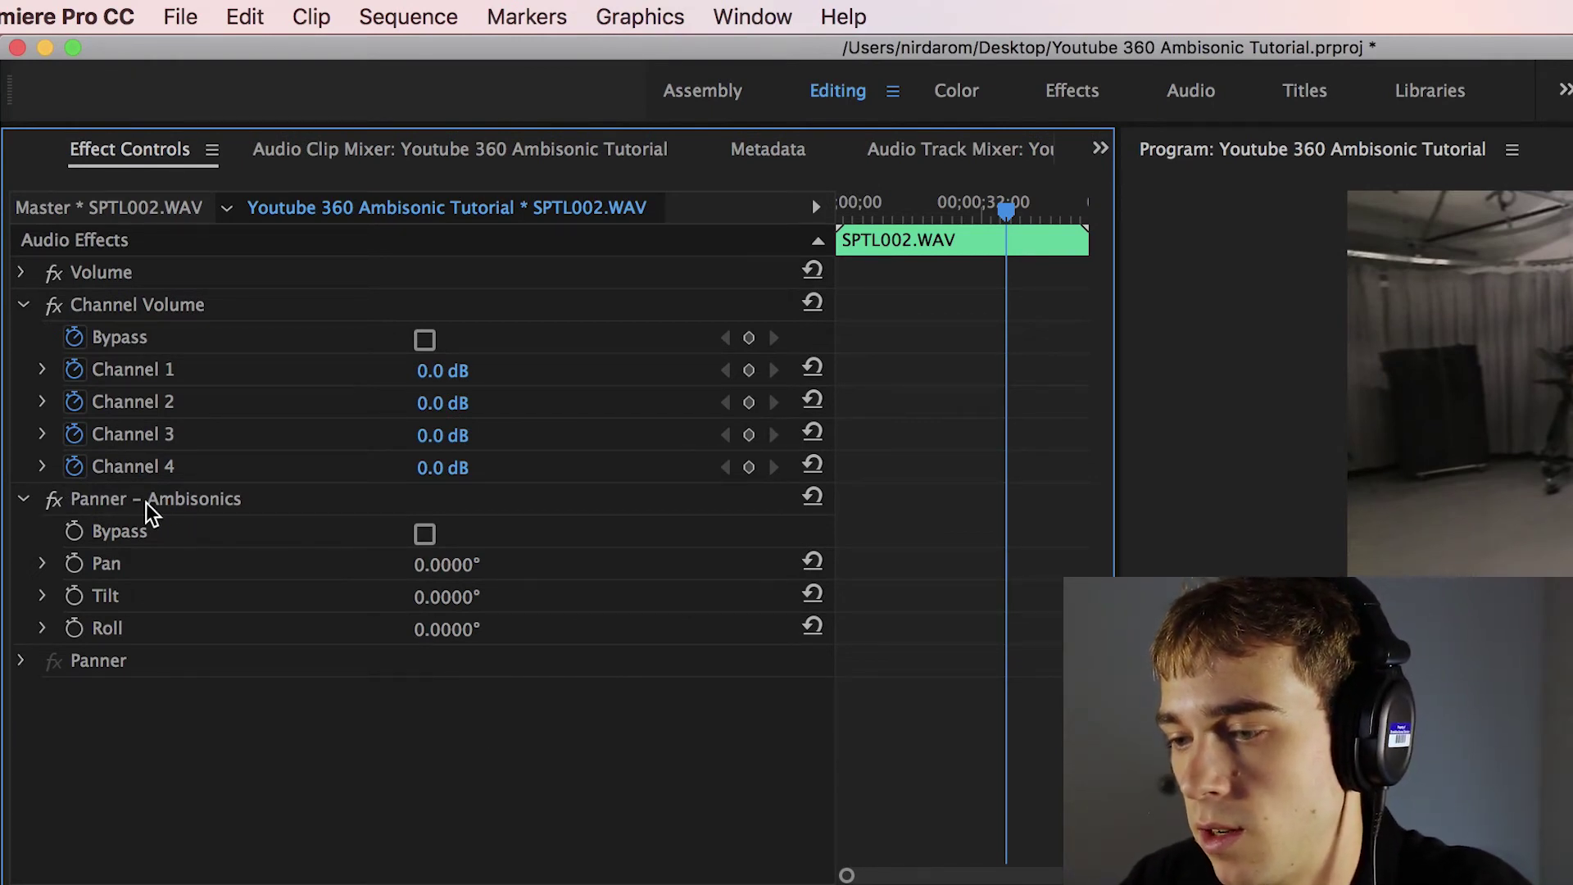
left_click(24, 306)
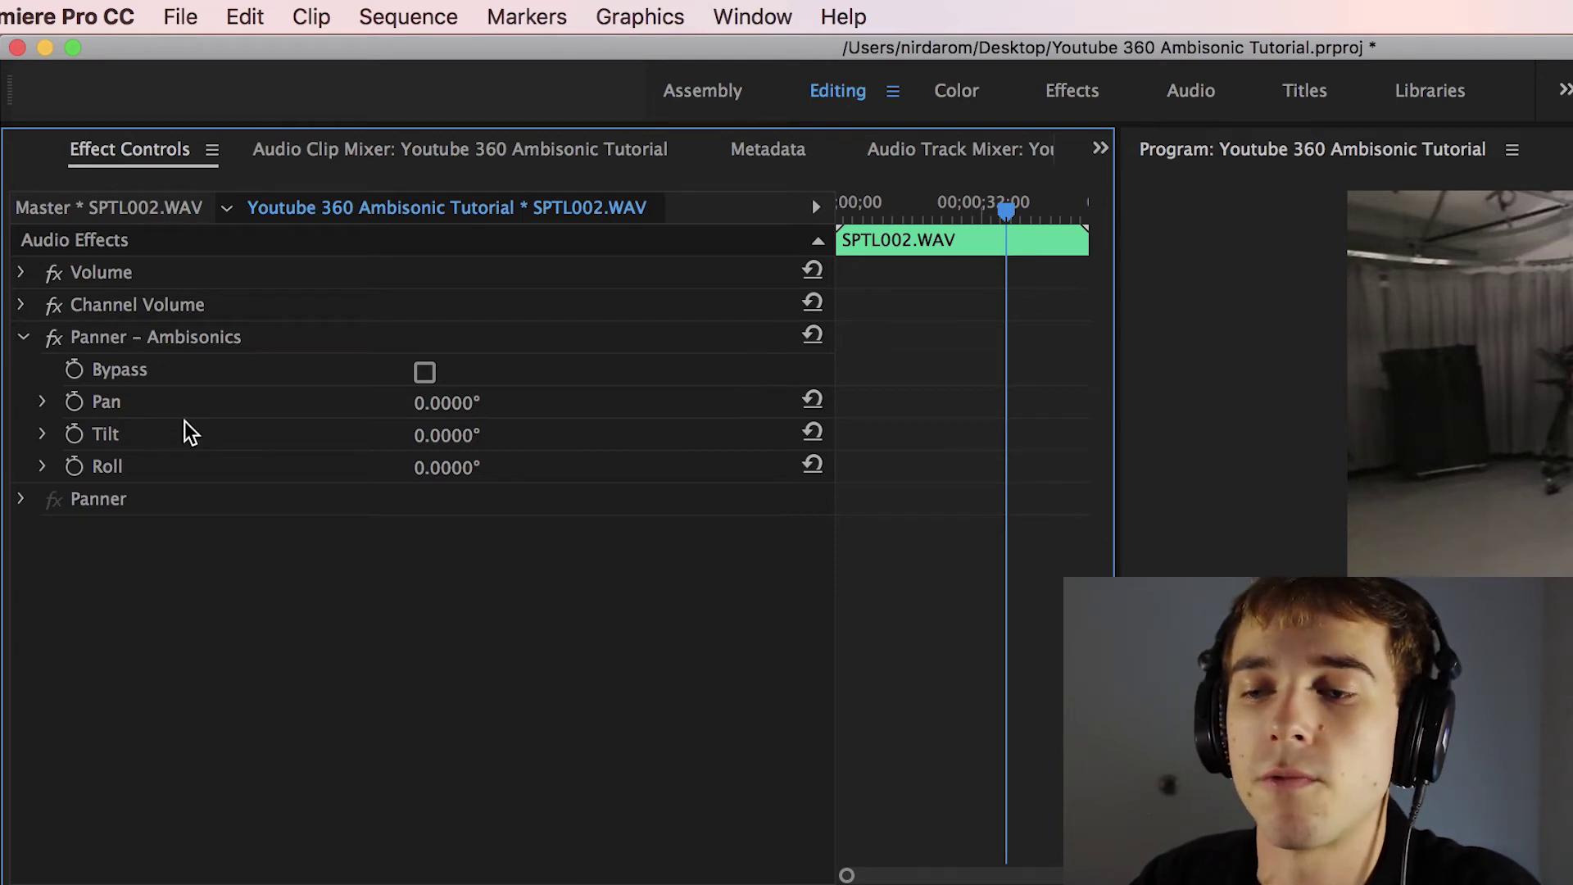
Toggle the Panner - Ambisonics Bypass on and off again, and set the effect's Pan to 180°.
left_click(426, 373)
left_click(428, 374)
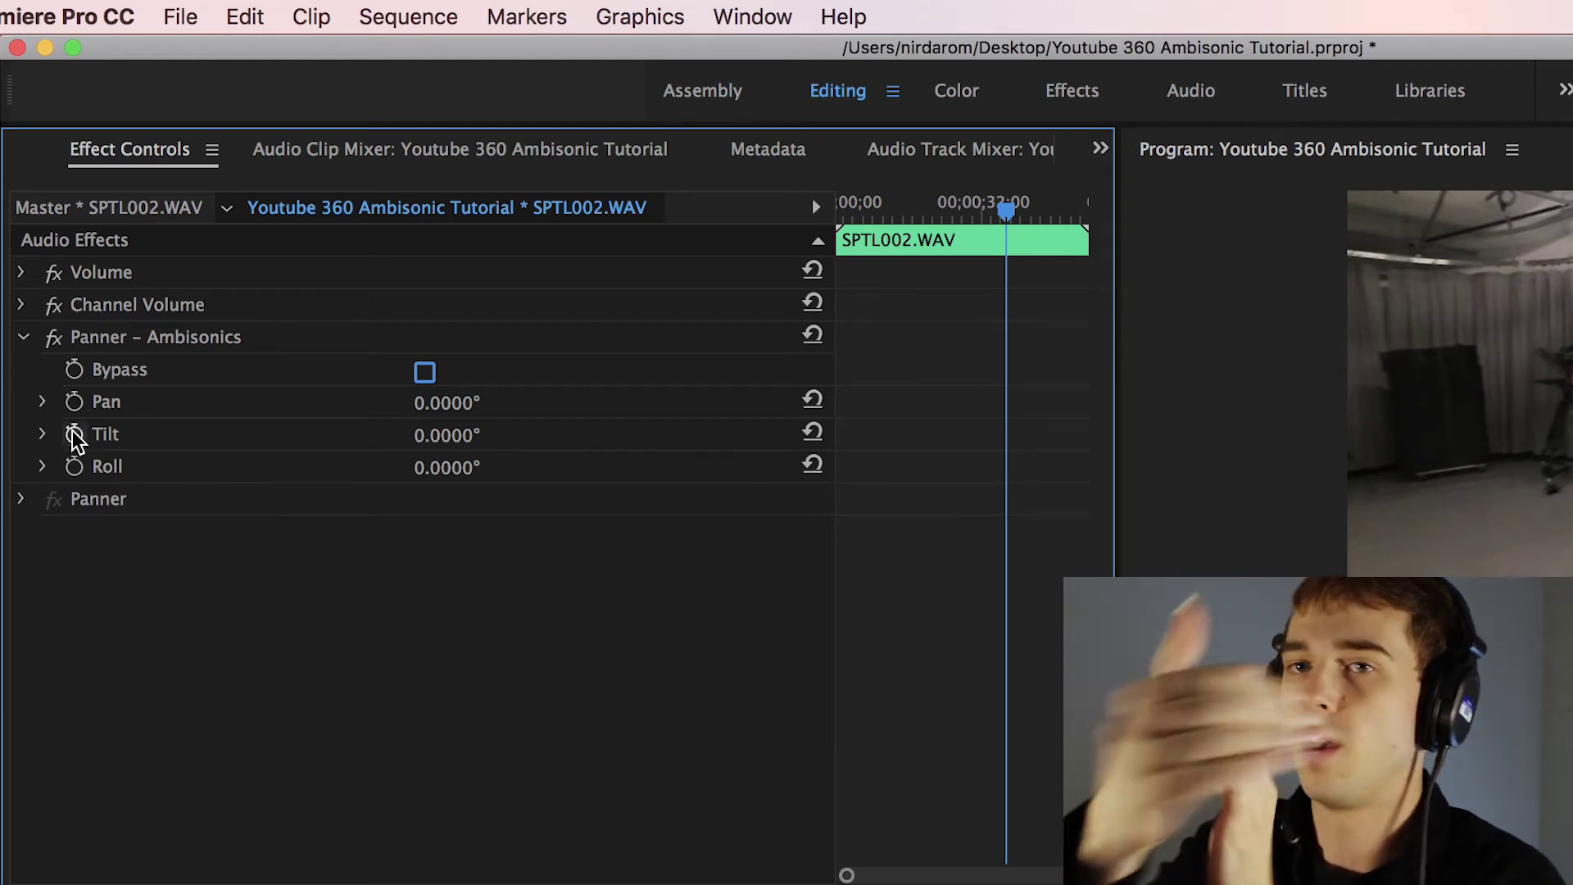
left_click(43, 401)
left_click_drag(426, 462, 844, 457)
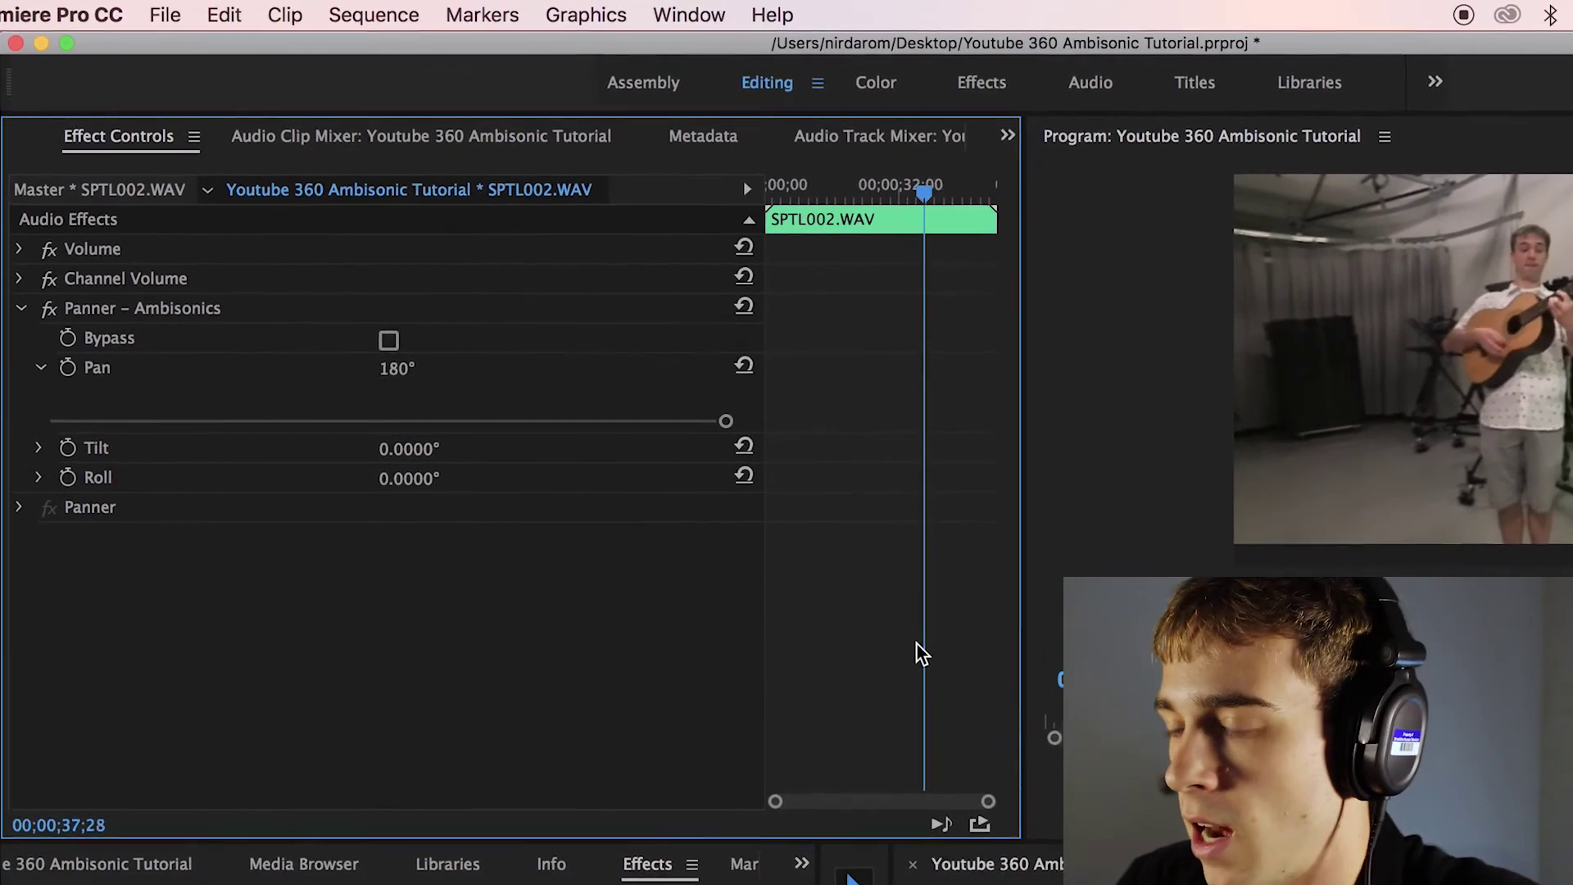
Turn the VR view to -124°, set the Master Binauralizer's Pan to -126, and play the sequence to check the audio orientation.
left_click(1567, 554)
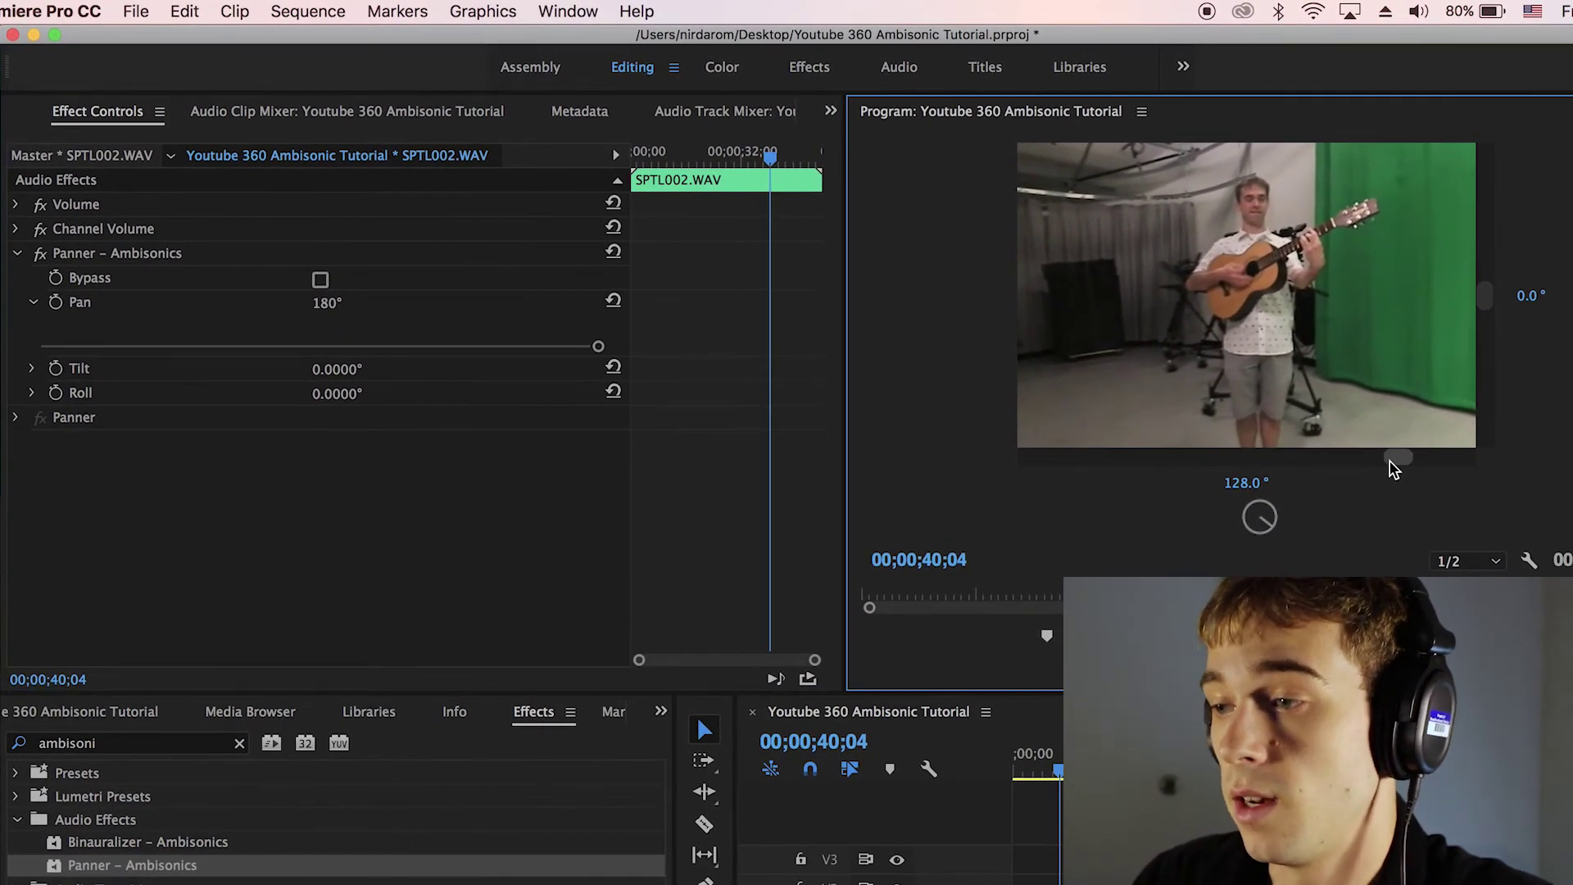
left_click(741, 112)
left_click_drag(1394, 456, 1107, 449)
left_click(413, 333)
left_click_drag(413, 333, 331, 358)
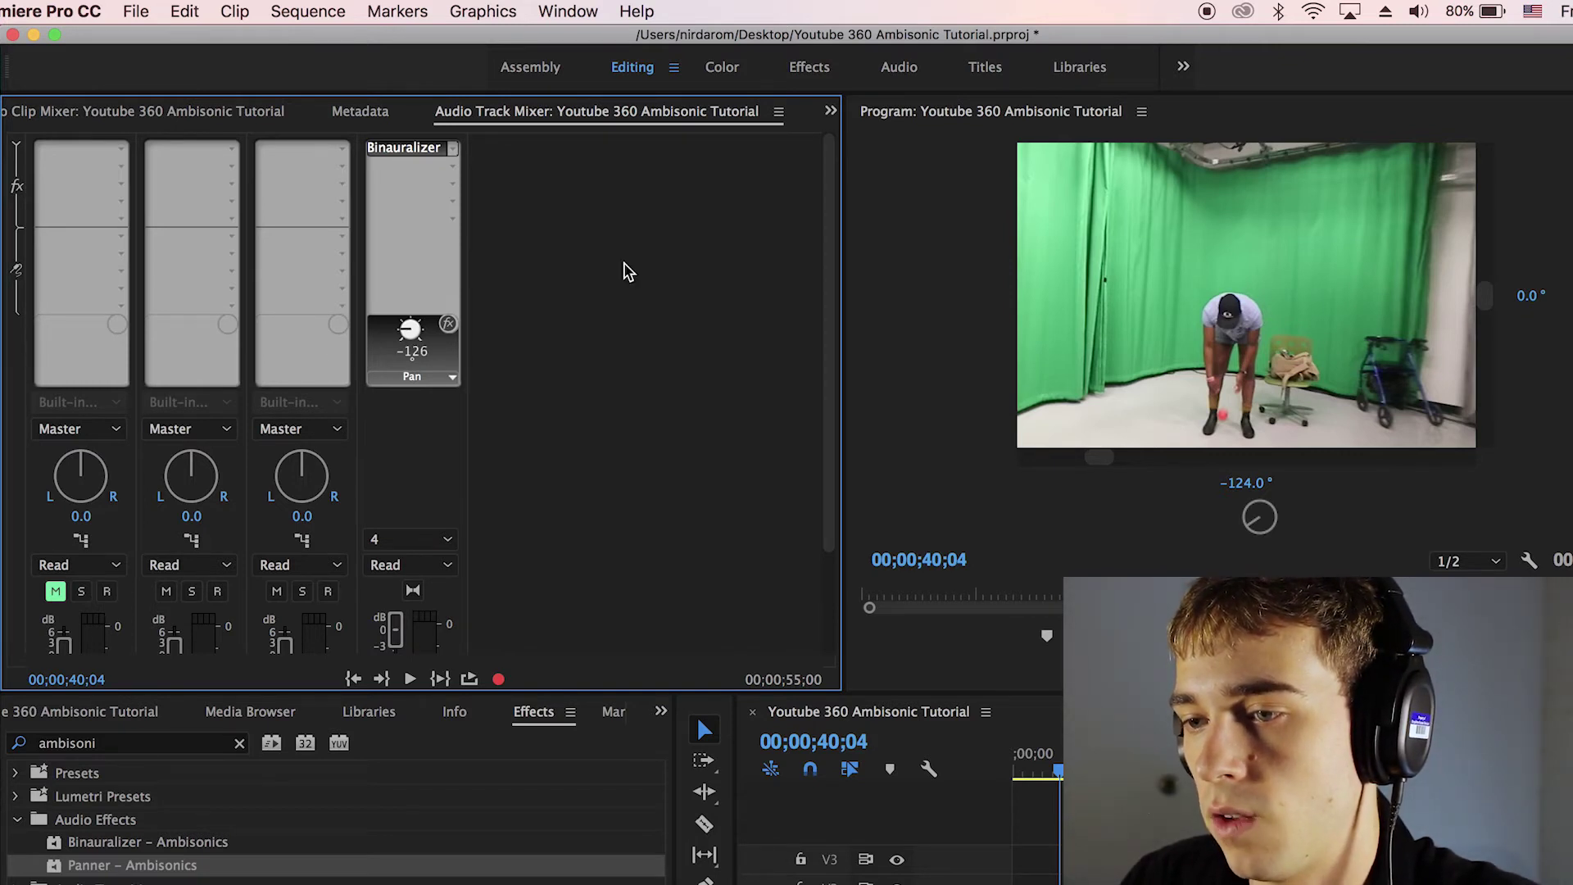
key("space")
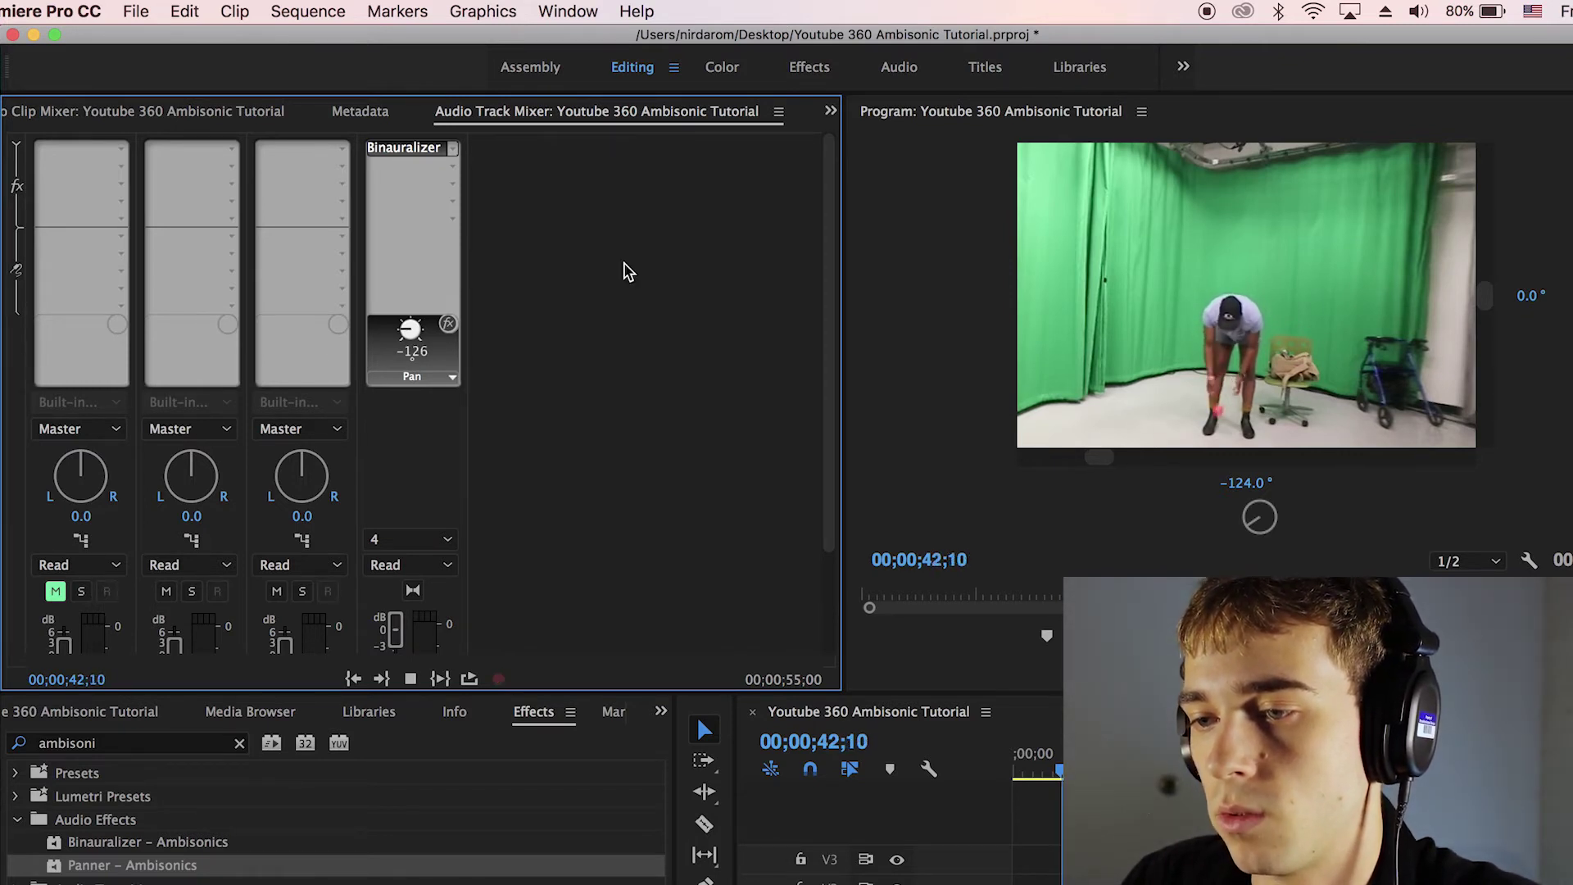
key("space")
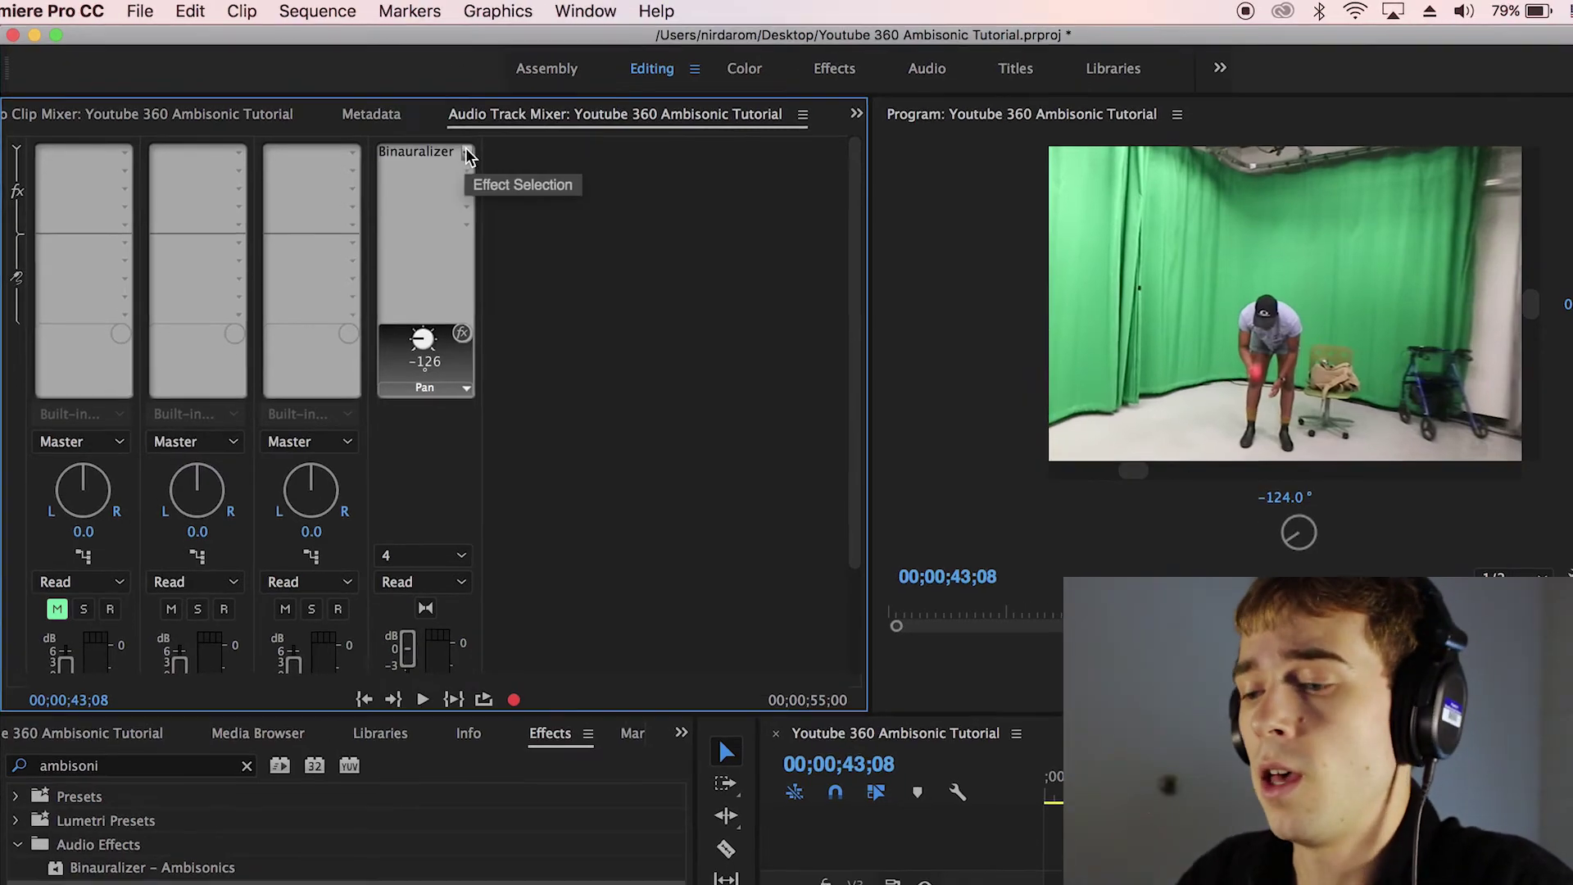
Remove the Binauralizer effect from the Master track in the Audio Track Mixer.
left_click(468, 156)
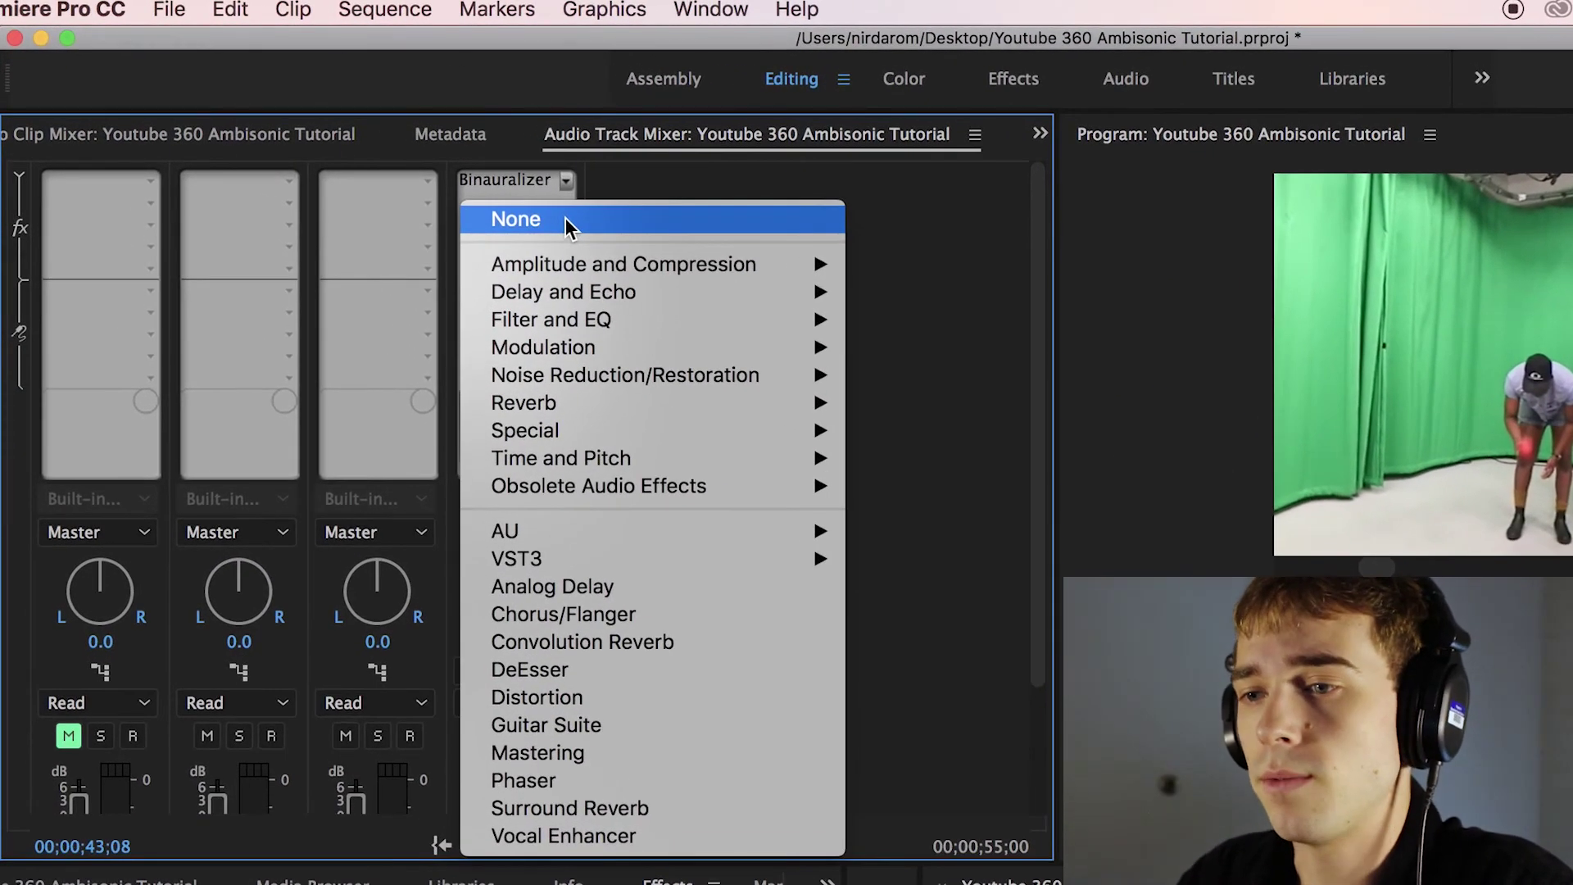
left_click(565, 218)
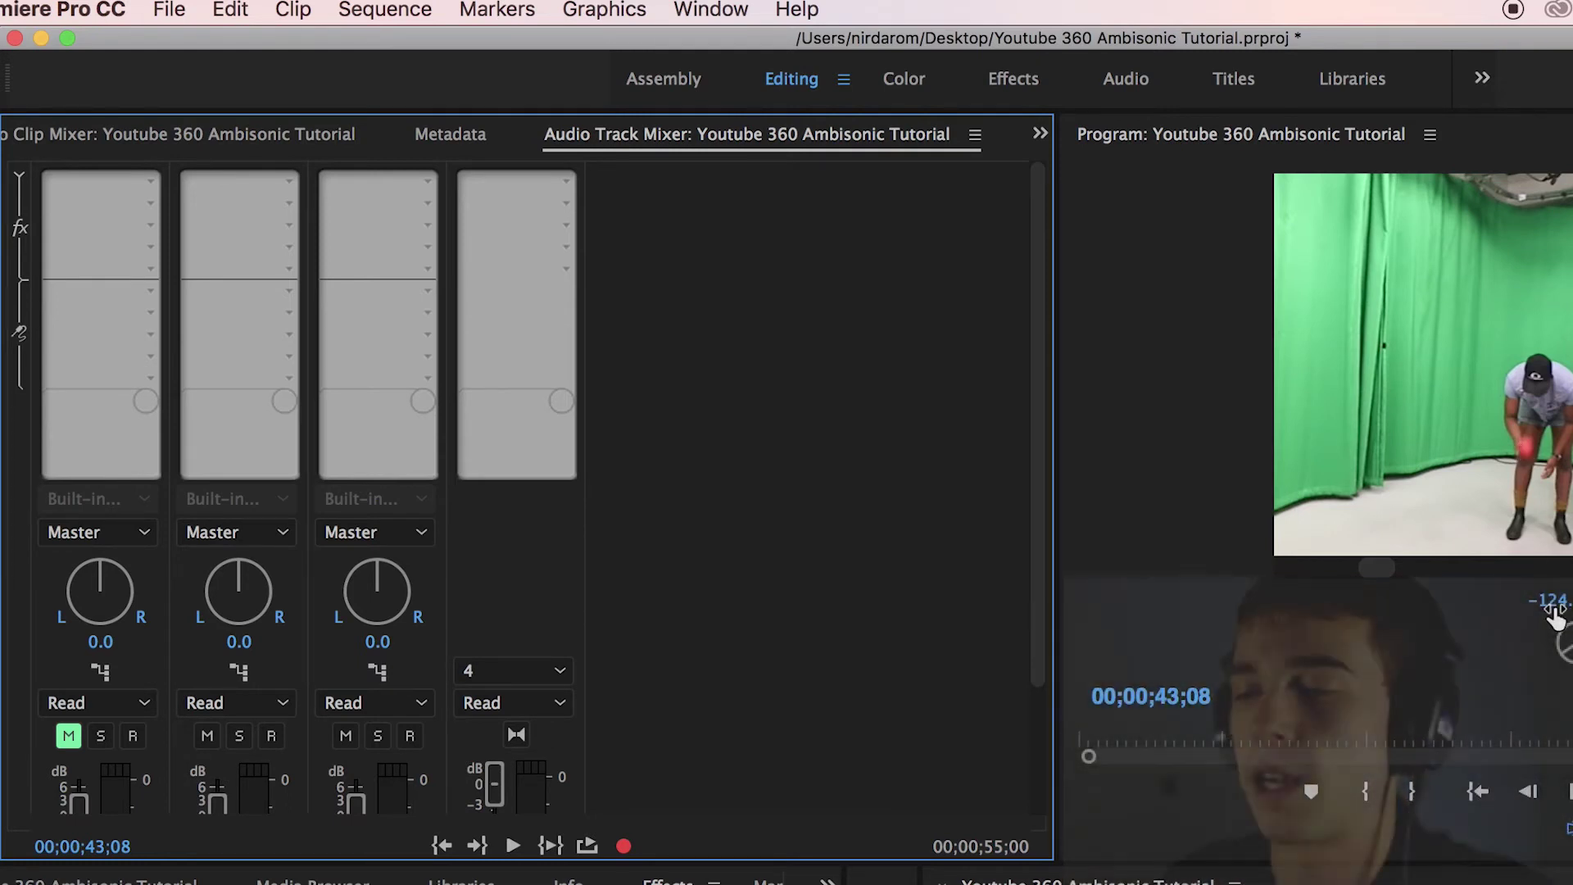
key("shift+4")
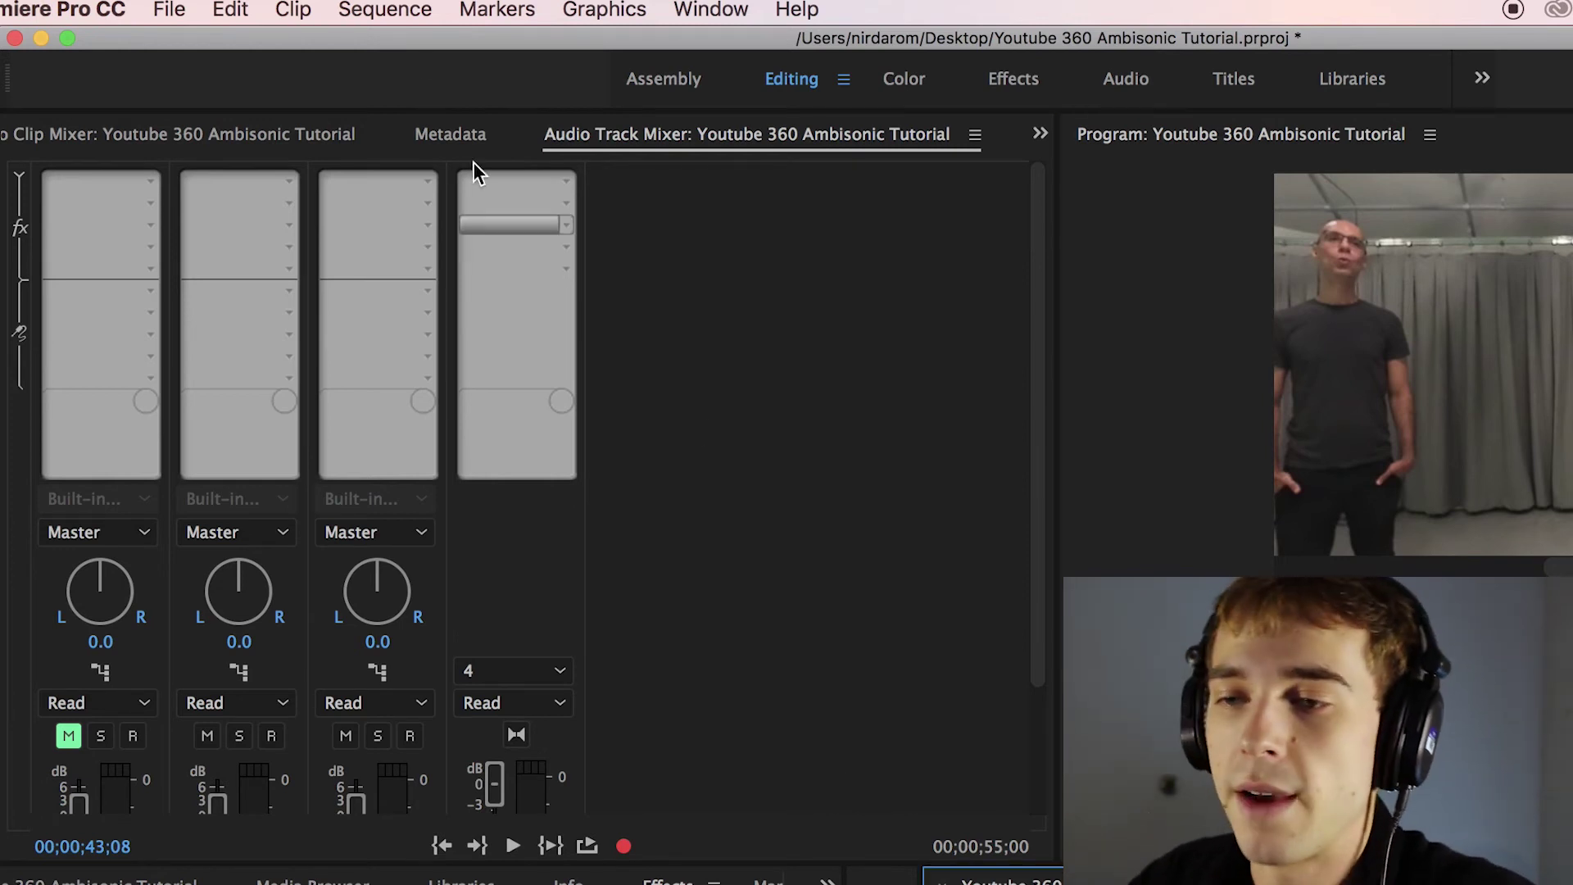
Open the media export settings for the sequence and choose the VR Monoscopic 3840x1920 Ambisonics preset.
left_click(172, 11)
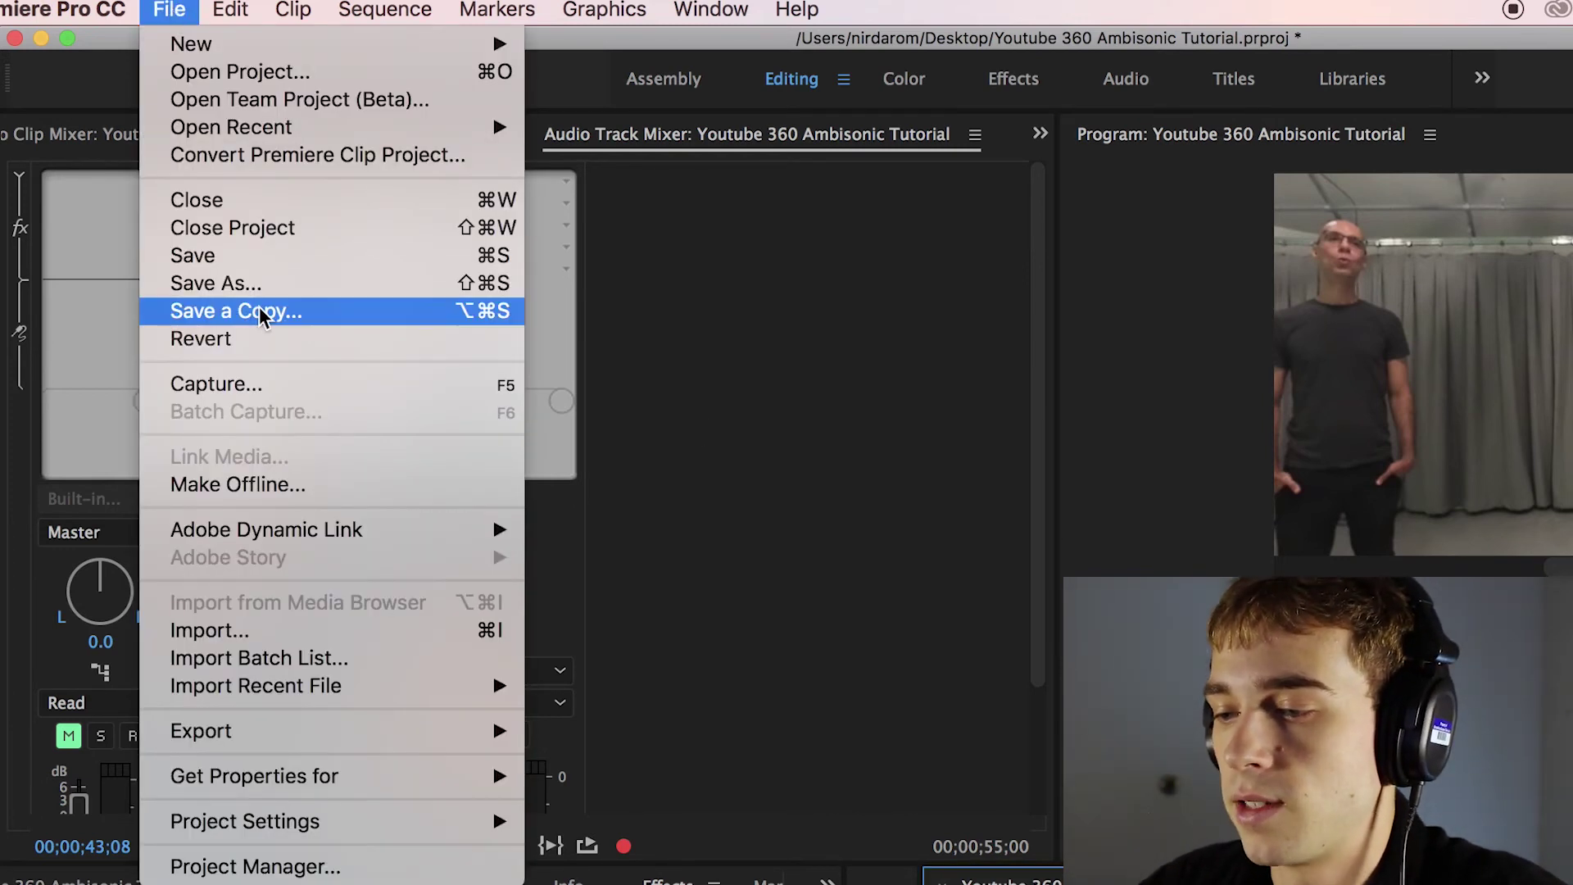
mouse_move(309, 46)
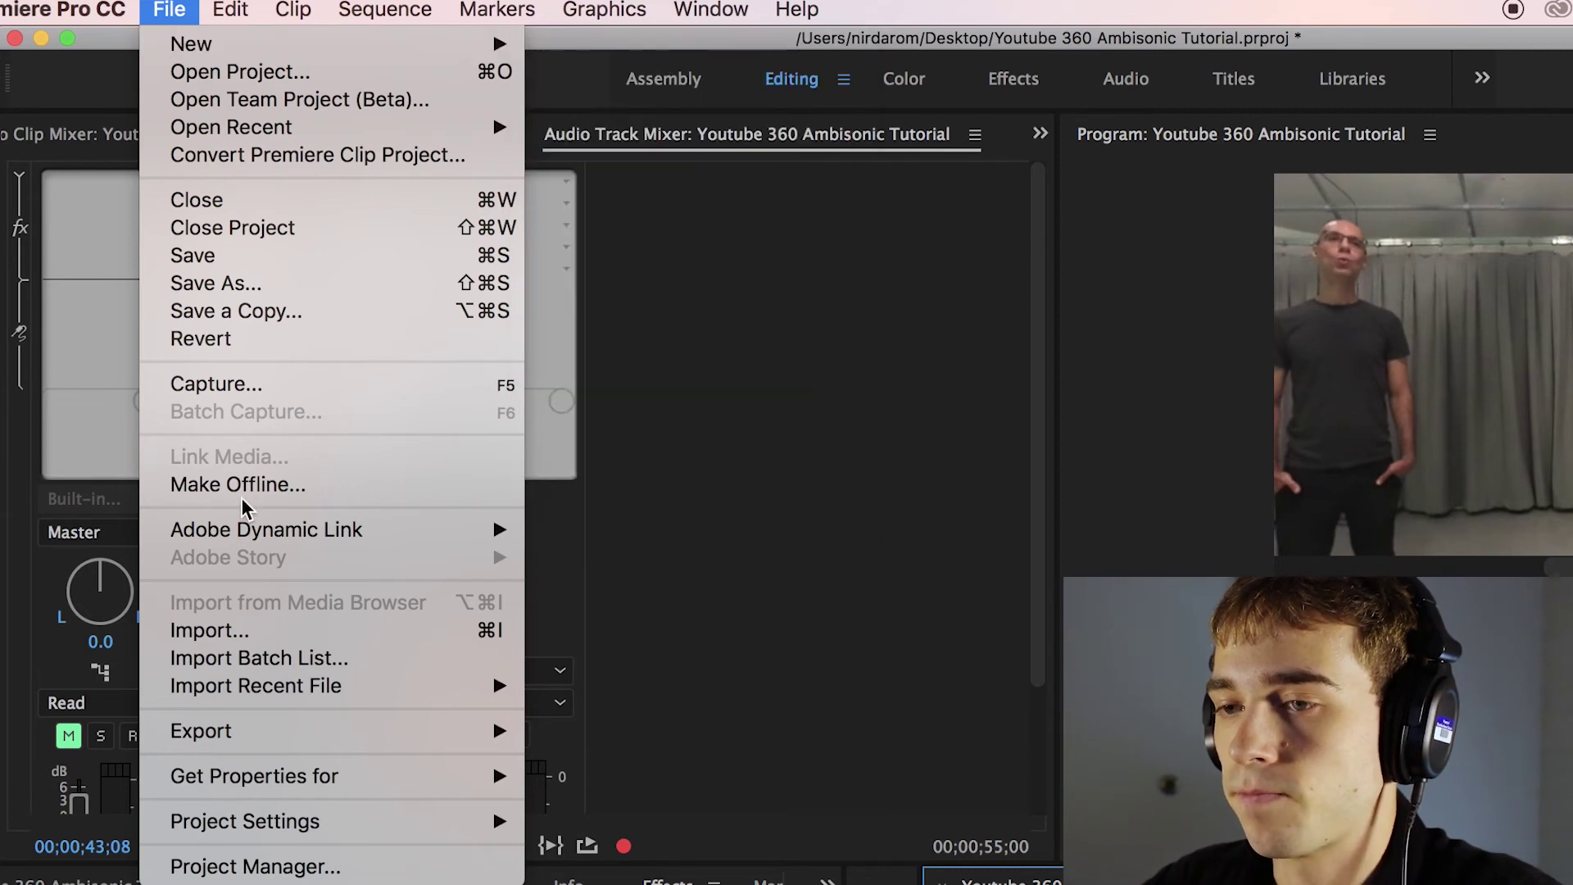
mouse_move(257, 748)
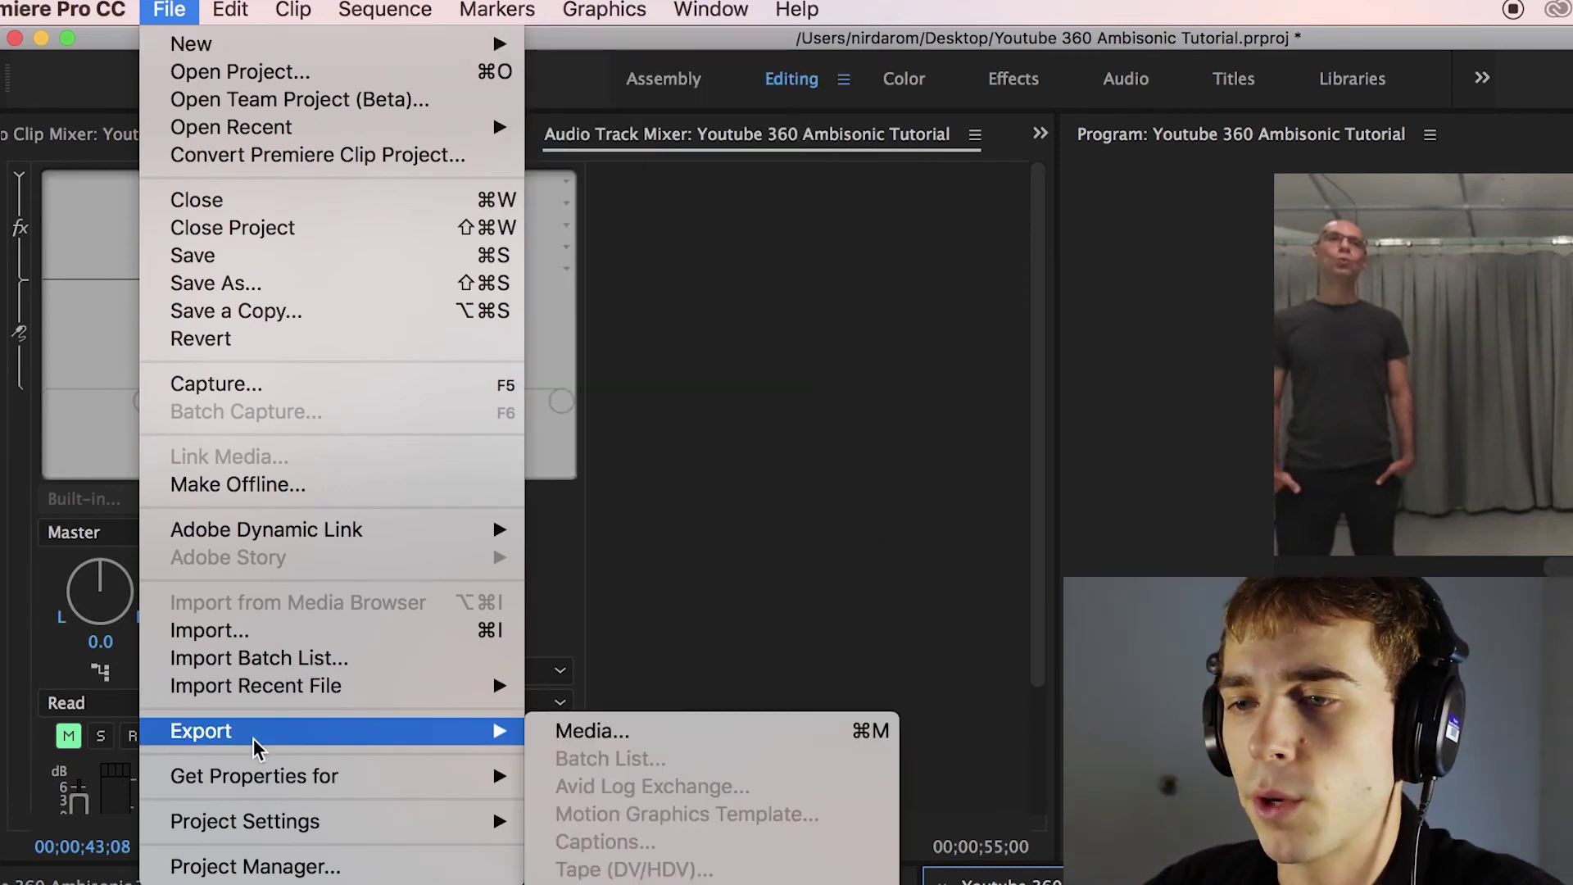
left_click(617, 729)
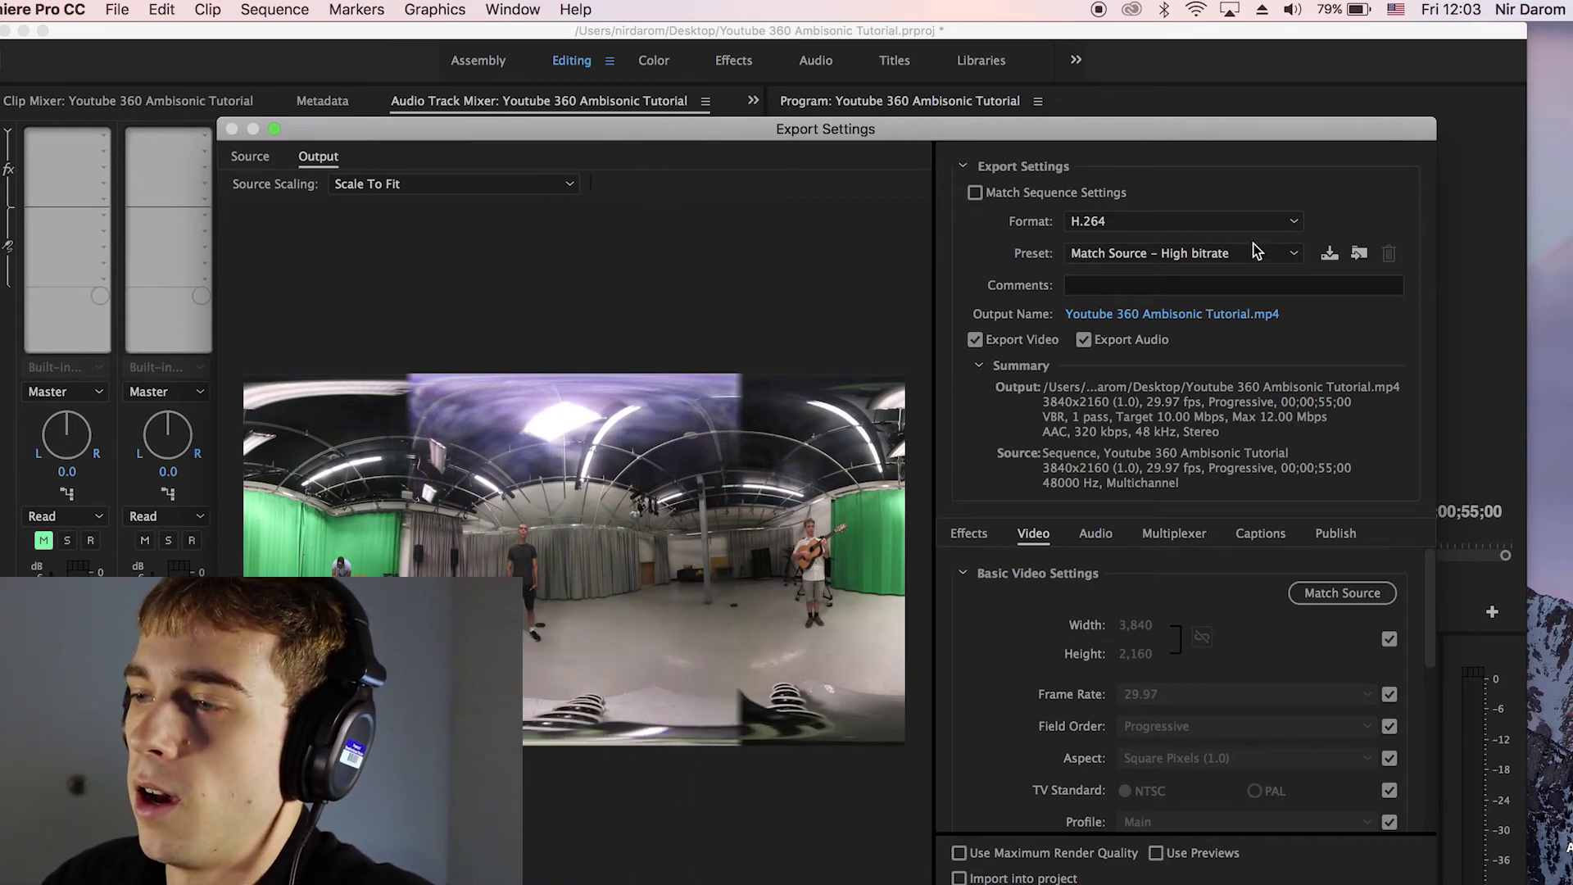
left_click(1123, 250)
scroll(1113, 454, "down", 15)
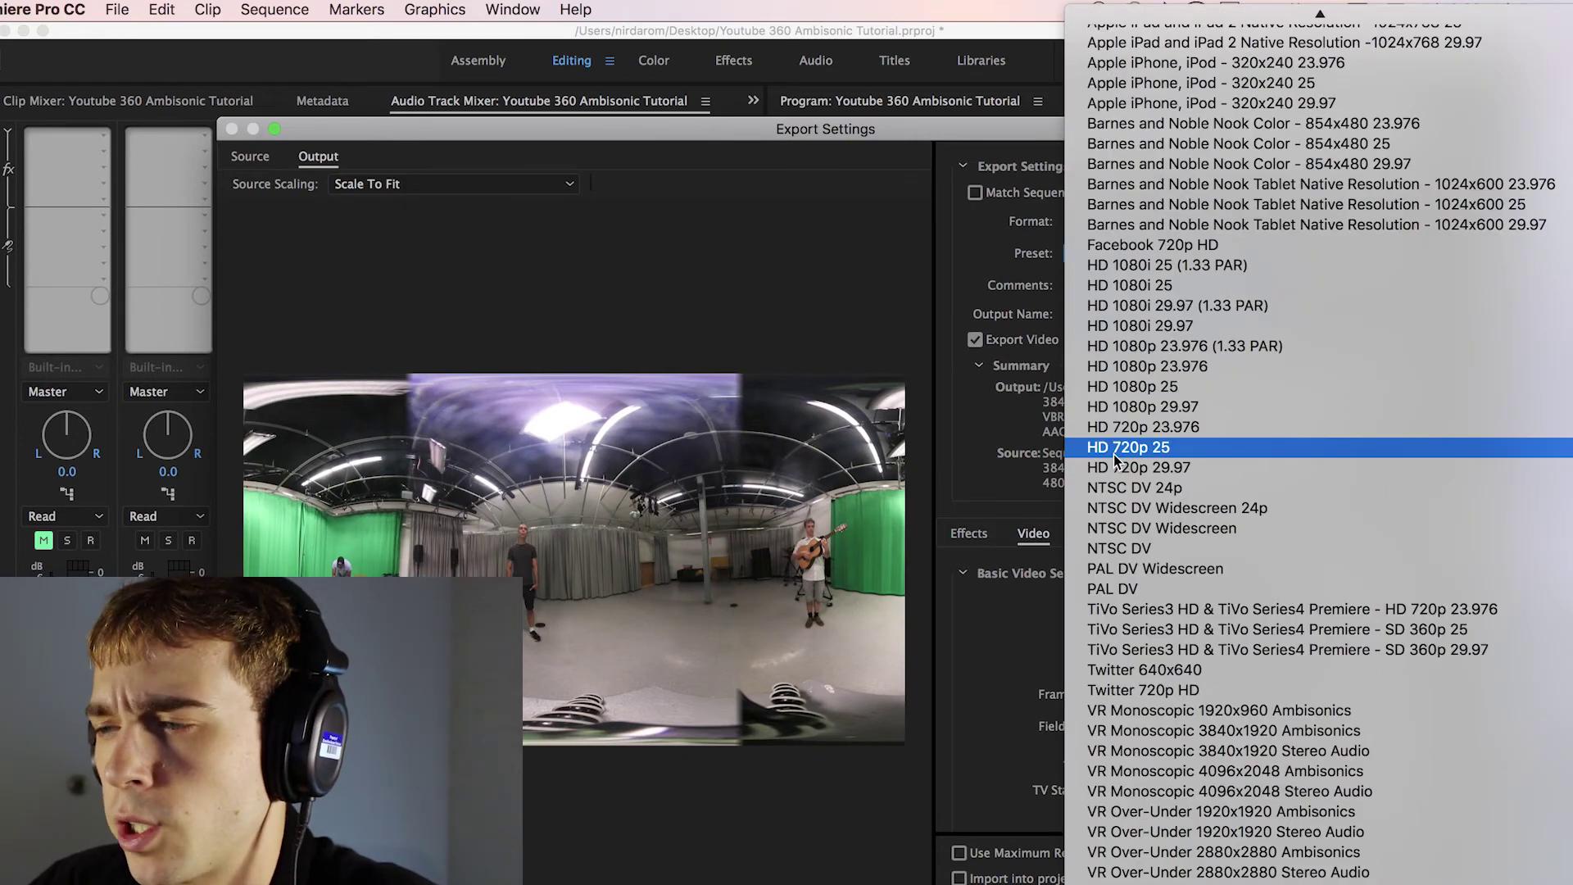
left_click(1300, 734)
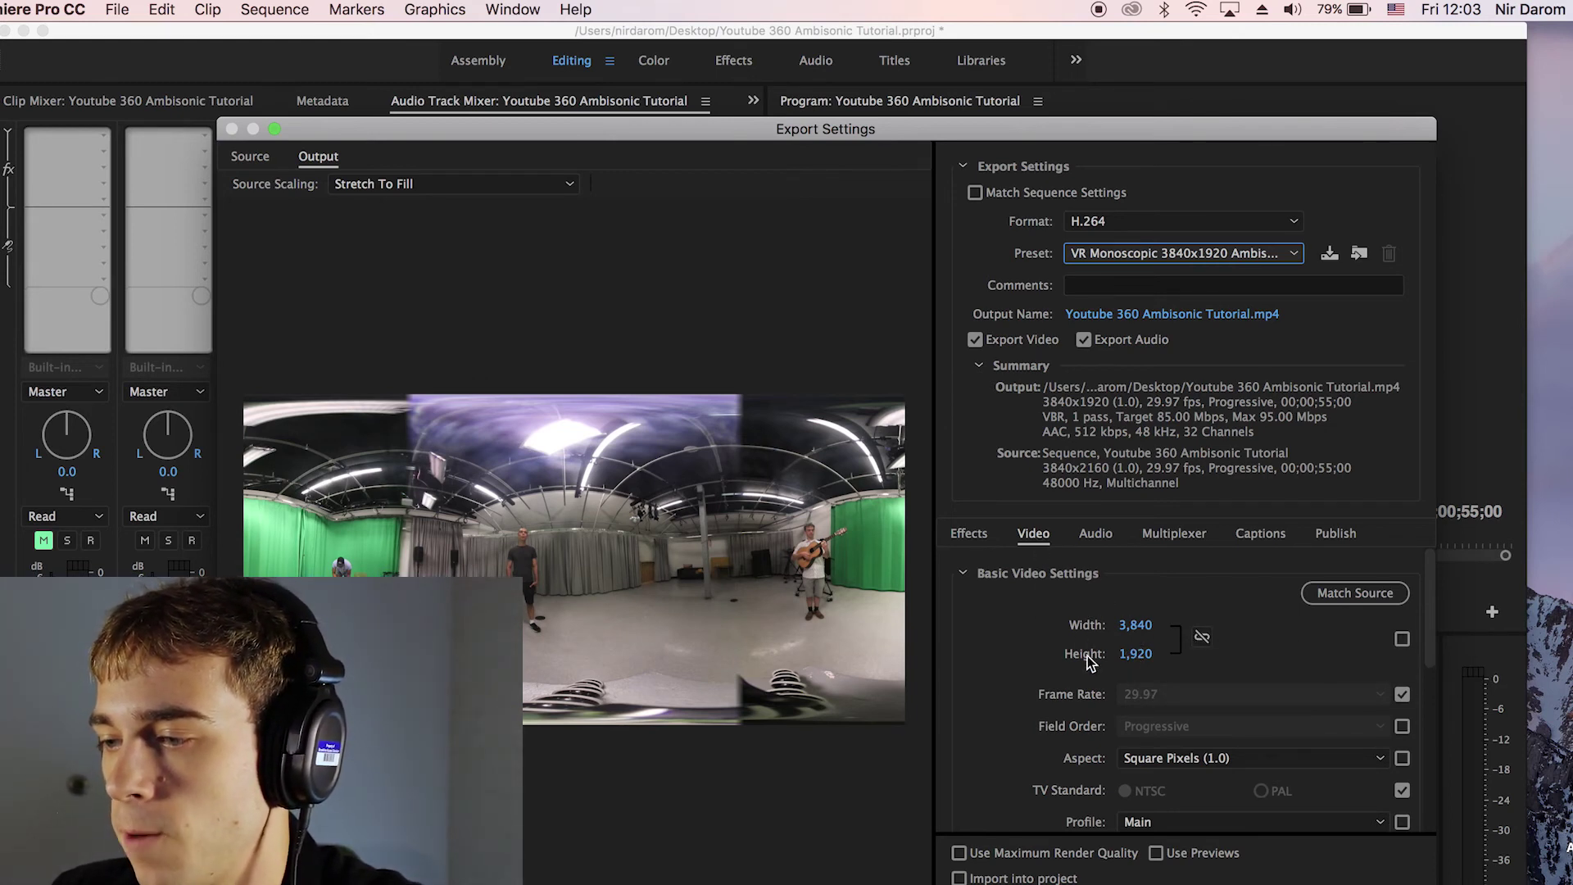
Keep the export width and height unlinked and set the frame height to 2160.
left_click(1202, 640)
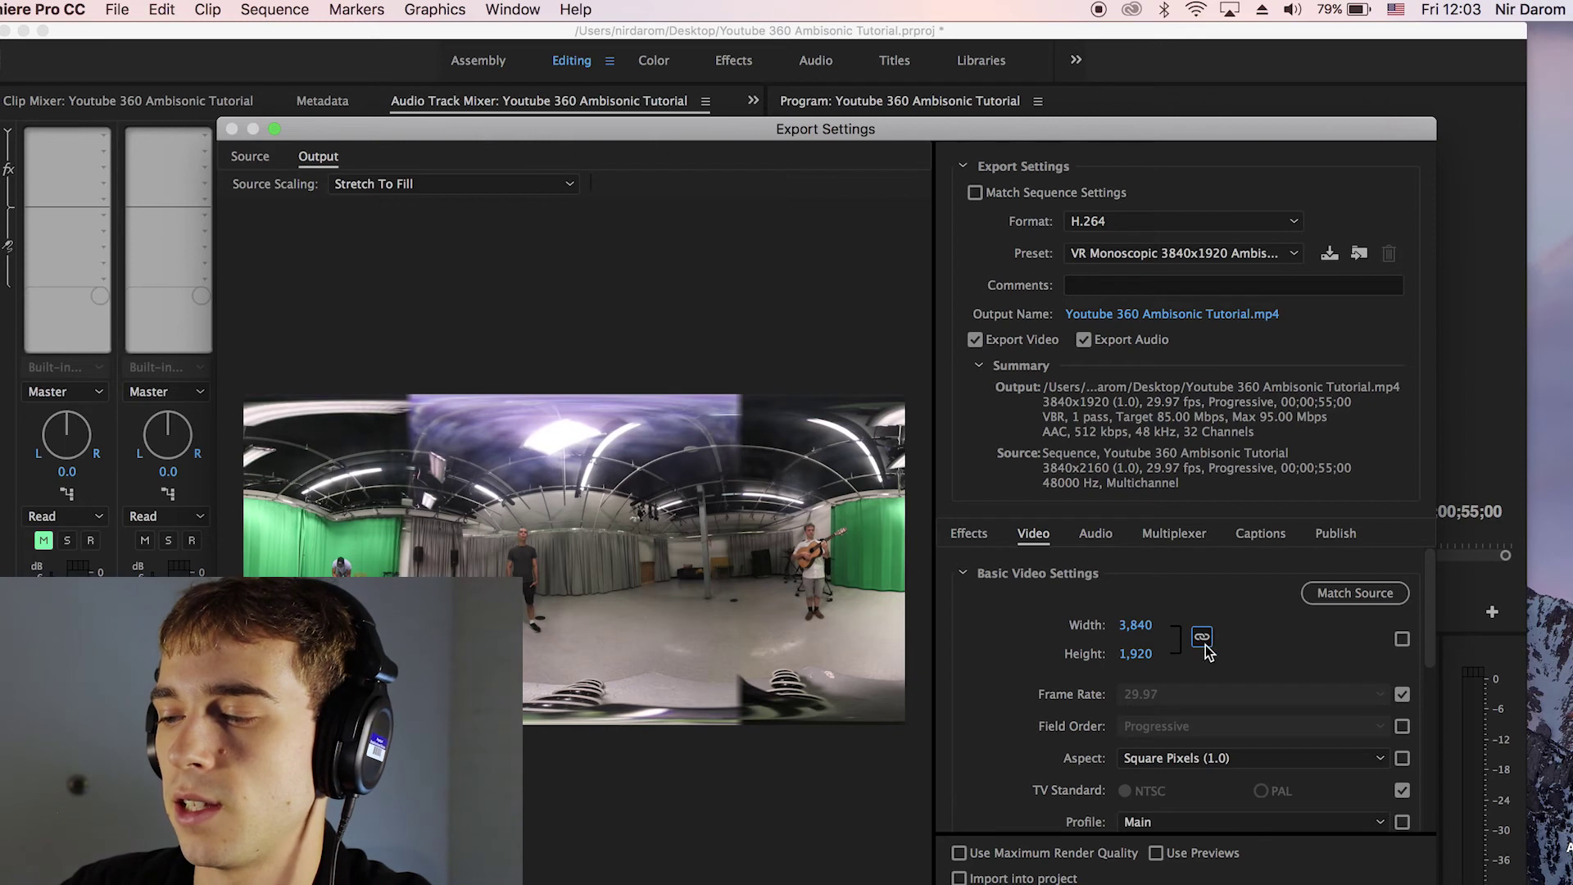
left_click(1205, 639)
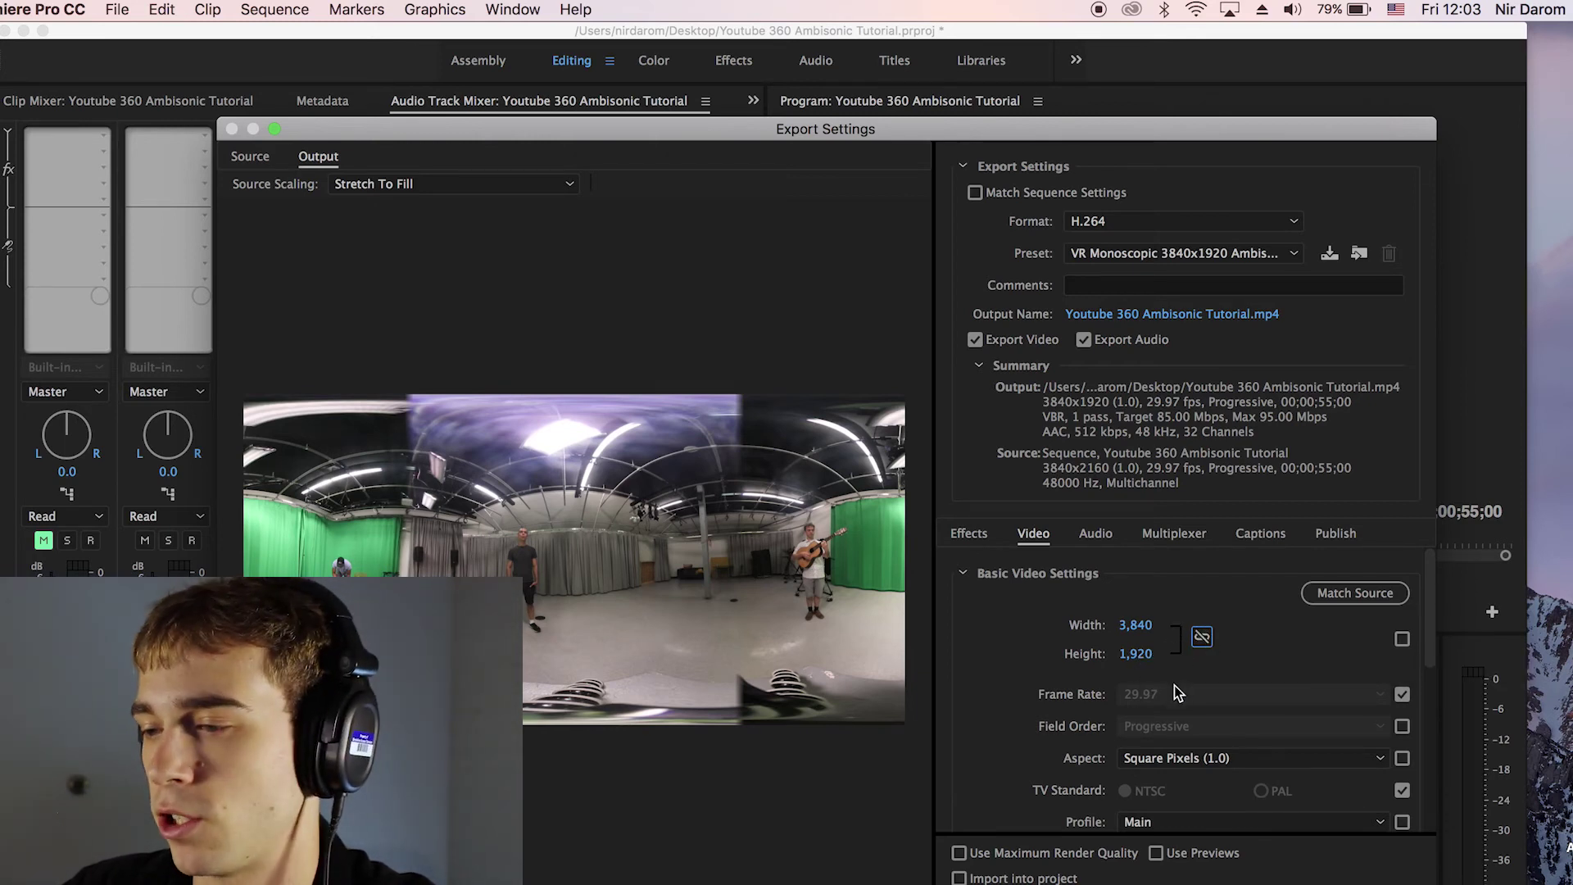
left_click(1137, 654)
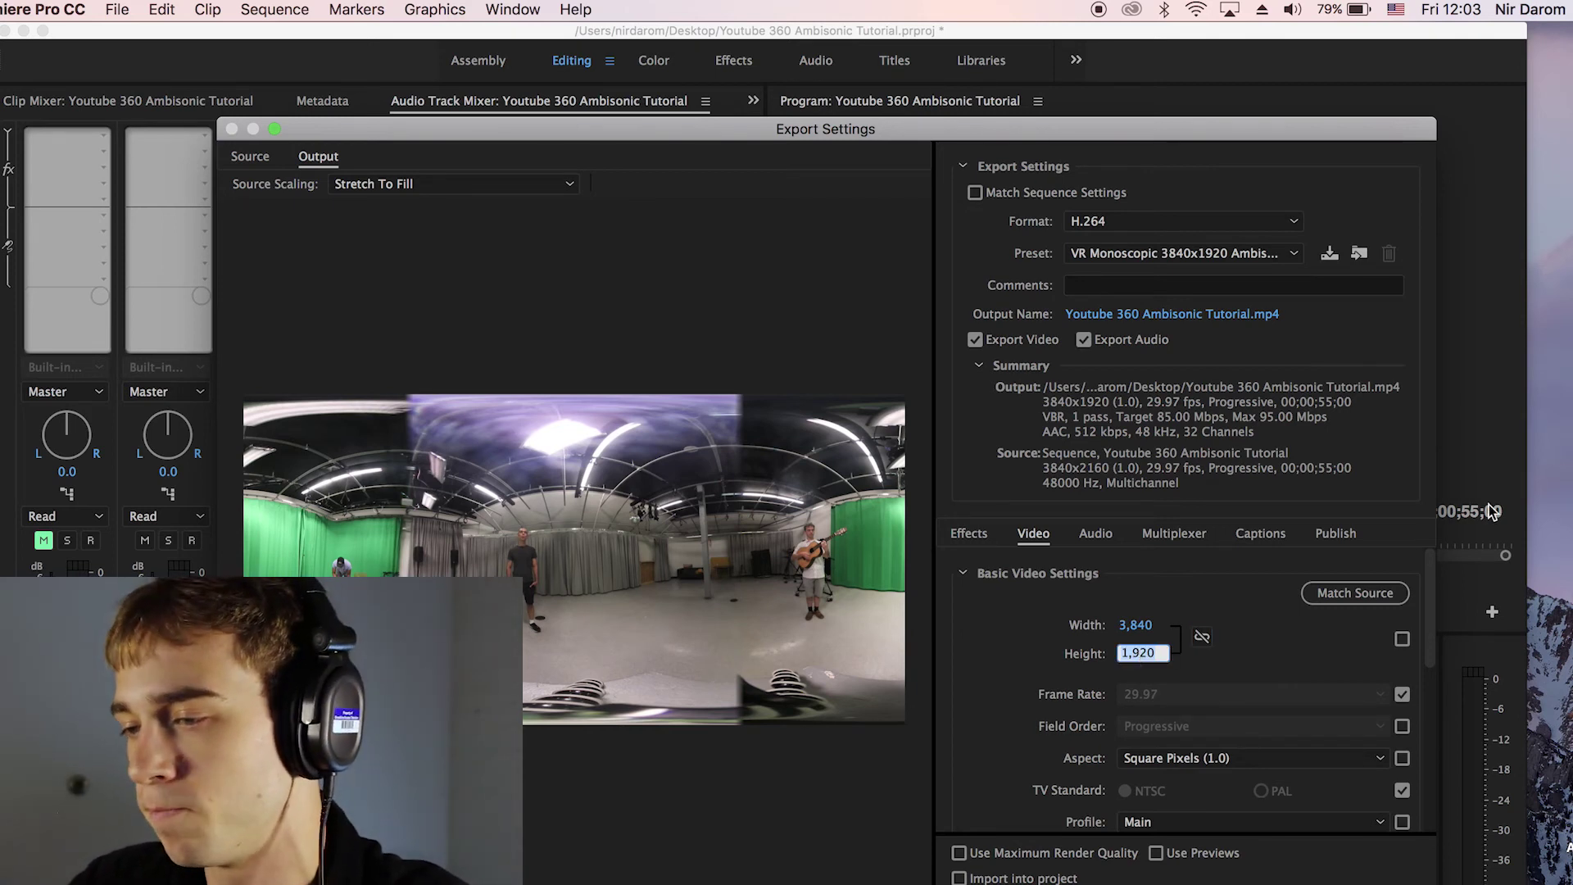
type("2,16")
type("0")
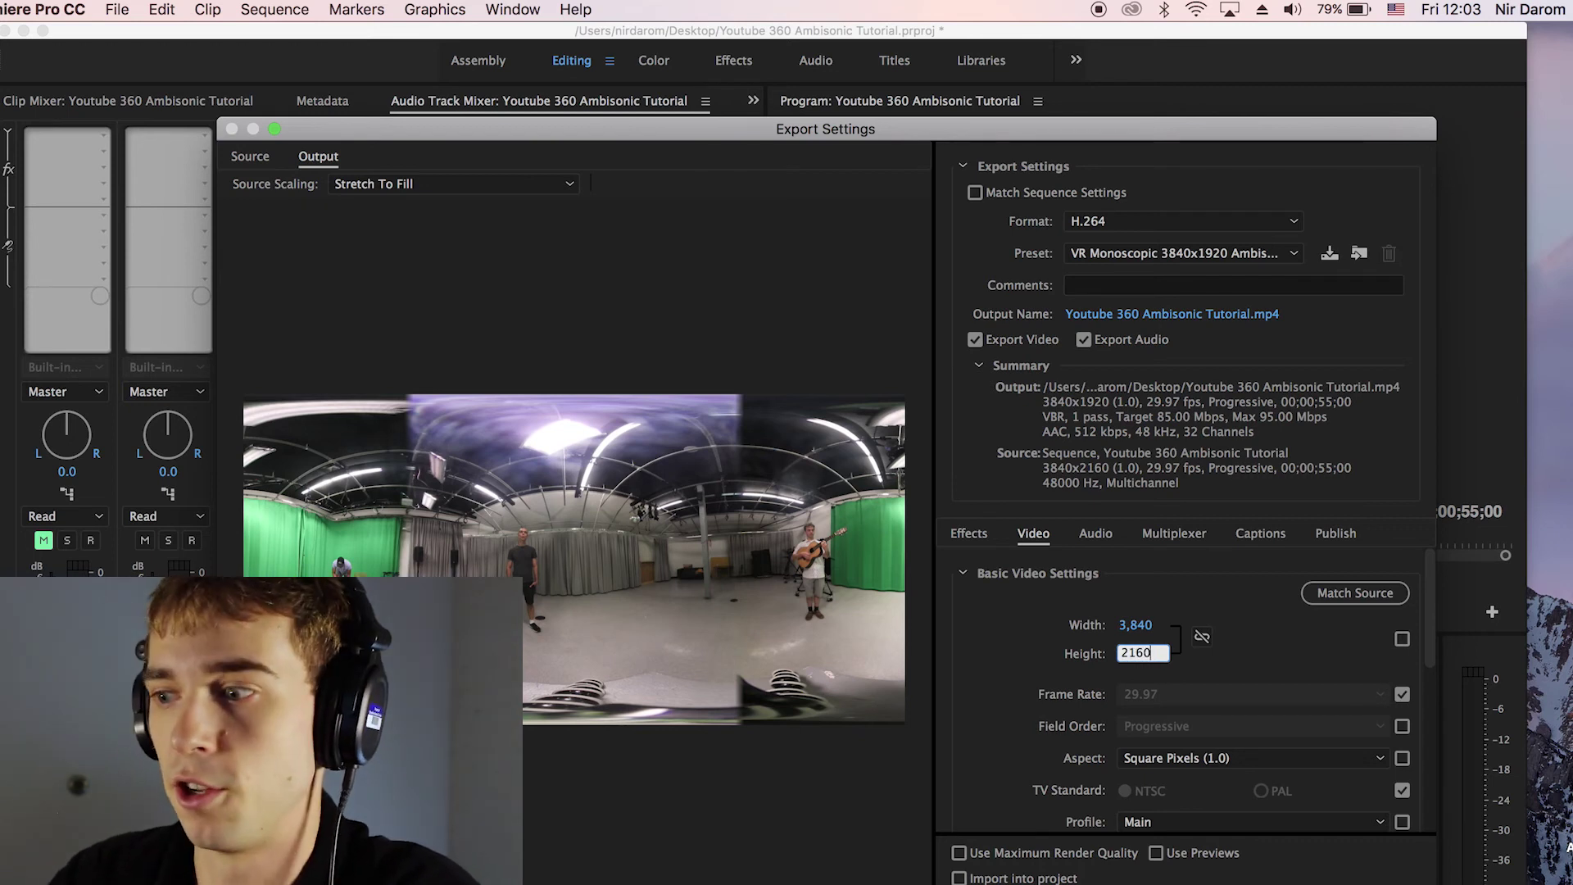
left_click(1276, 648)
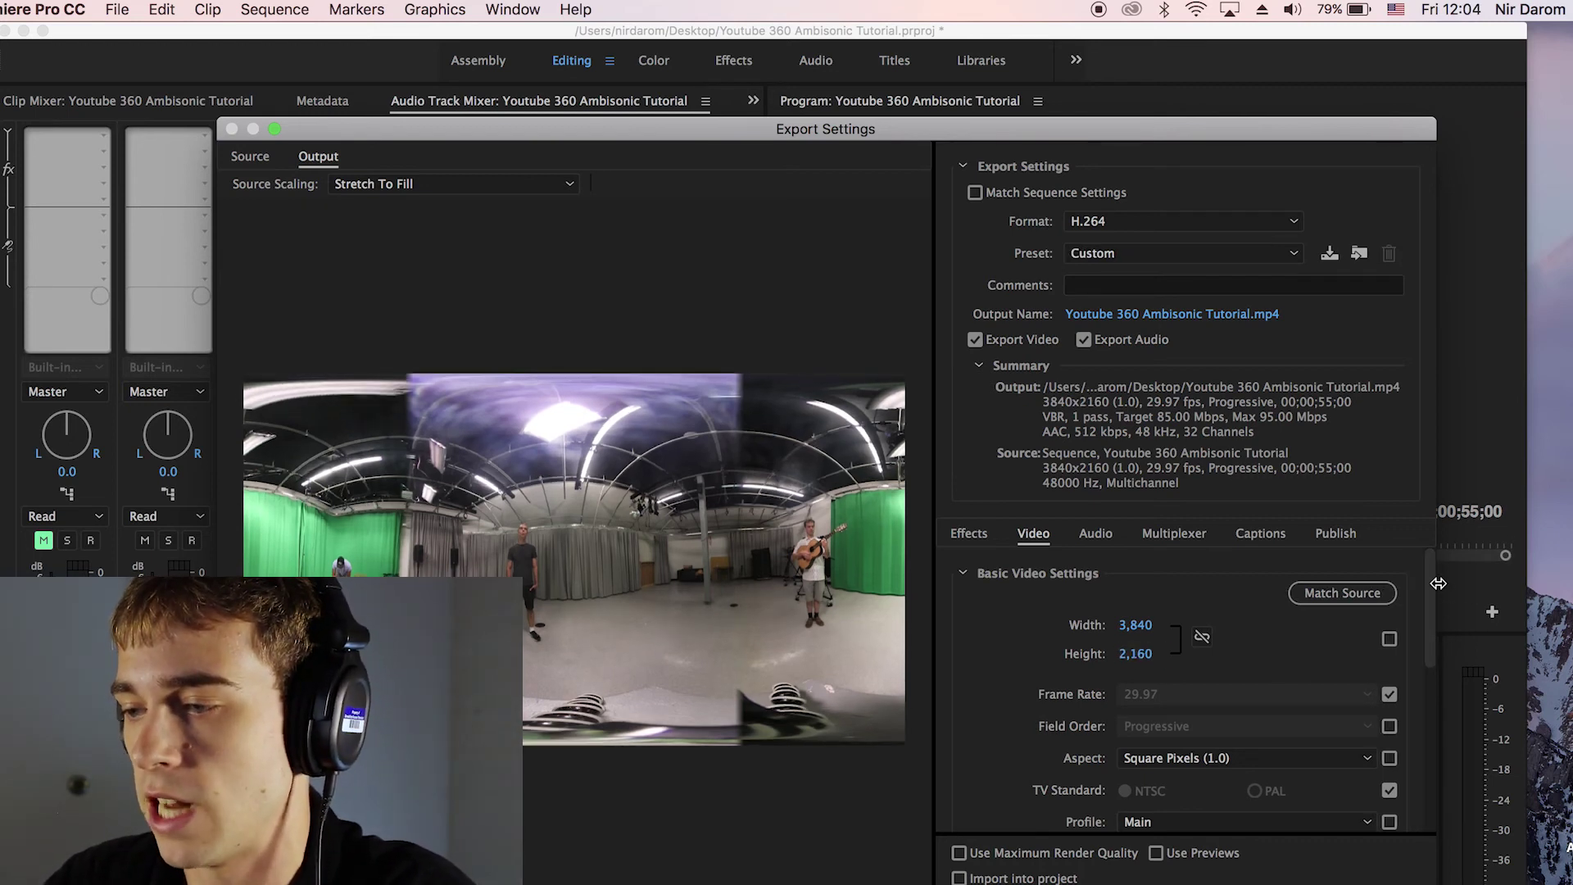
Review the export's video bitrate and VR layout settings and its audio channel, bitrate and ambisonics settings.
left_click_drag(1429, 601, 1425, 766)
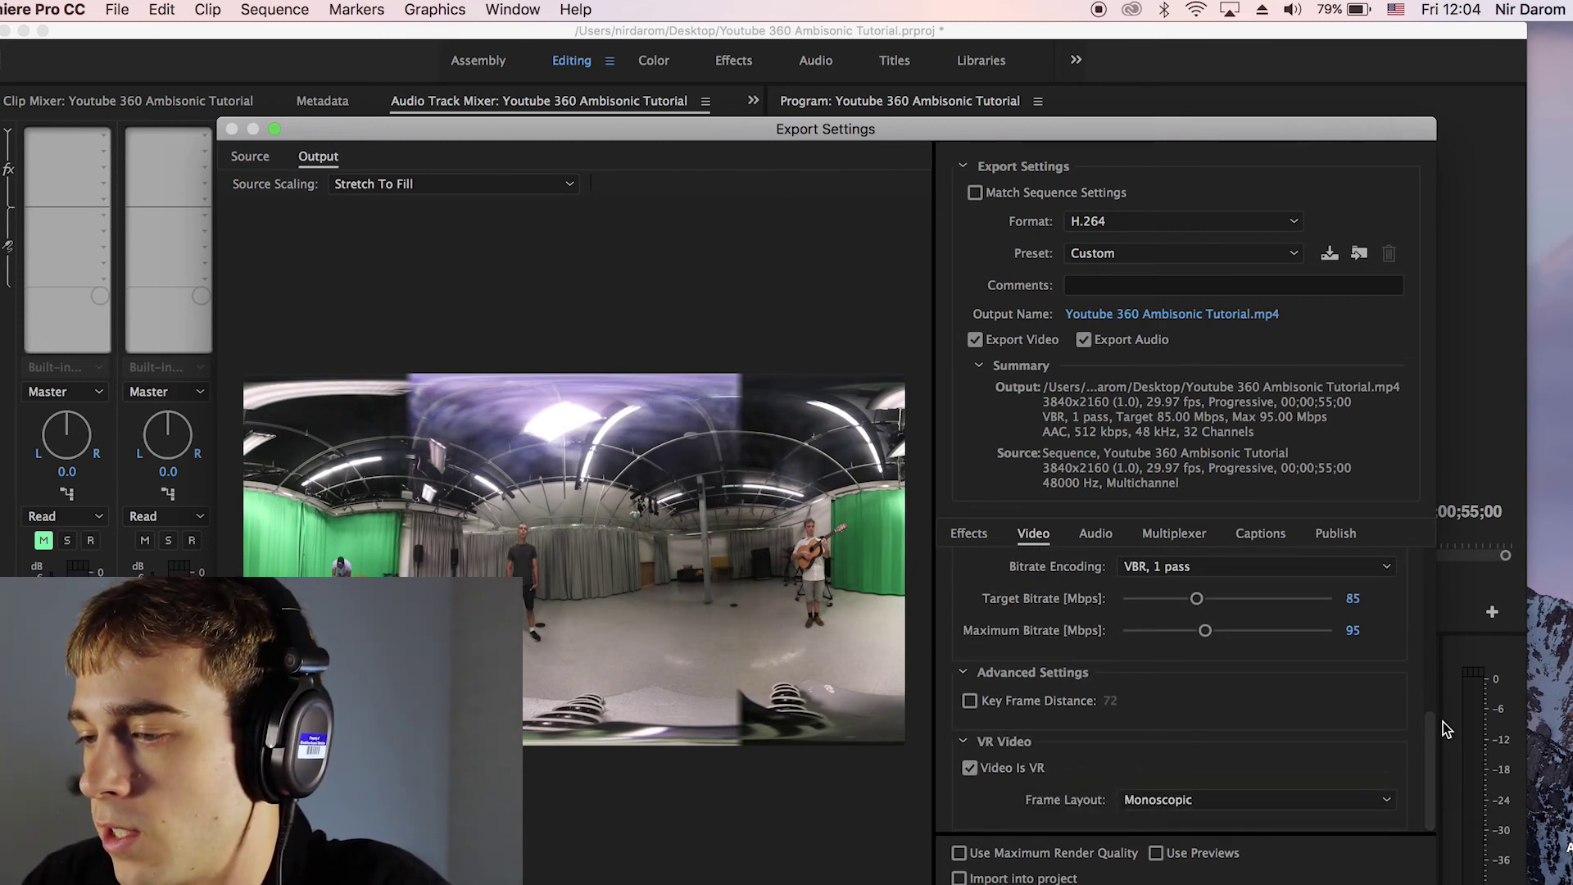
left_click_drag(1429, 746, 1396, 568)
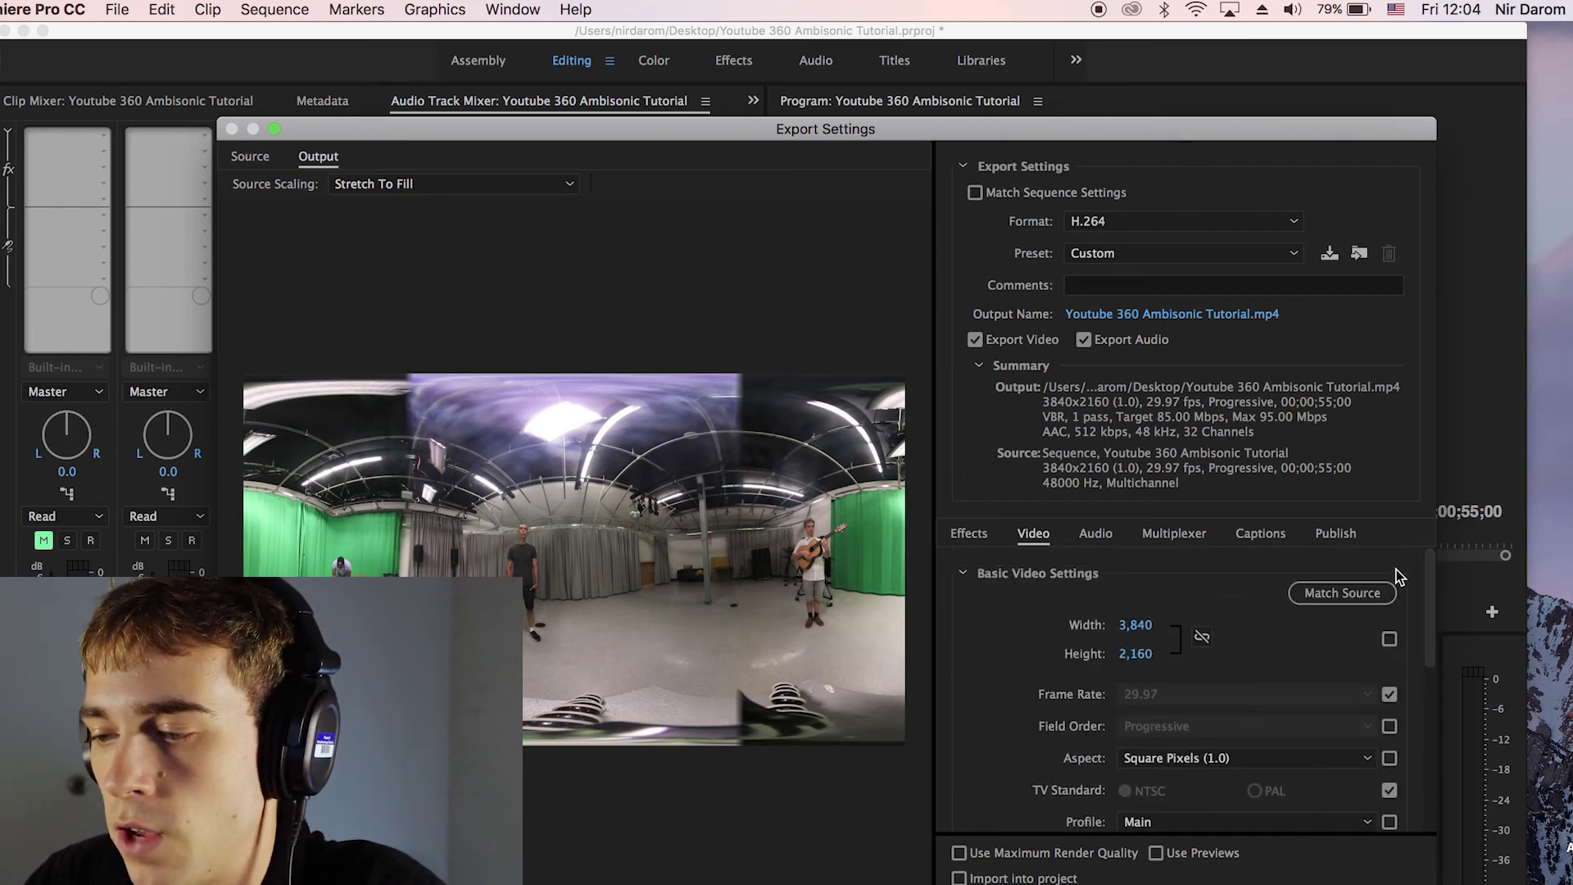
left_click(1094, 537)
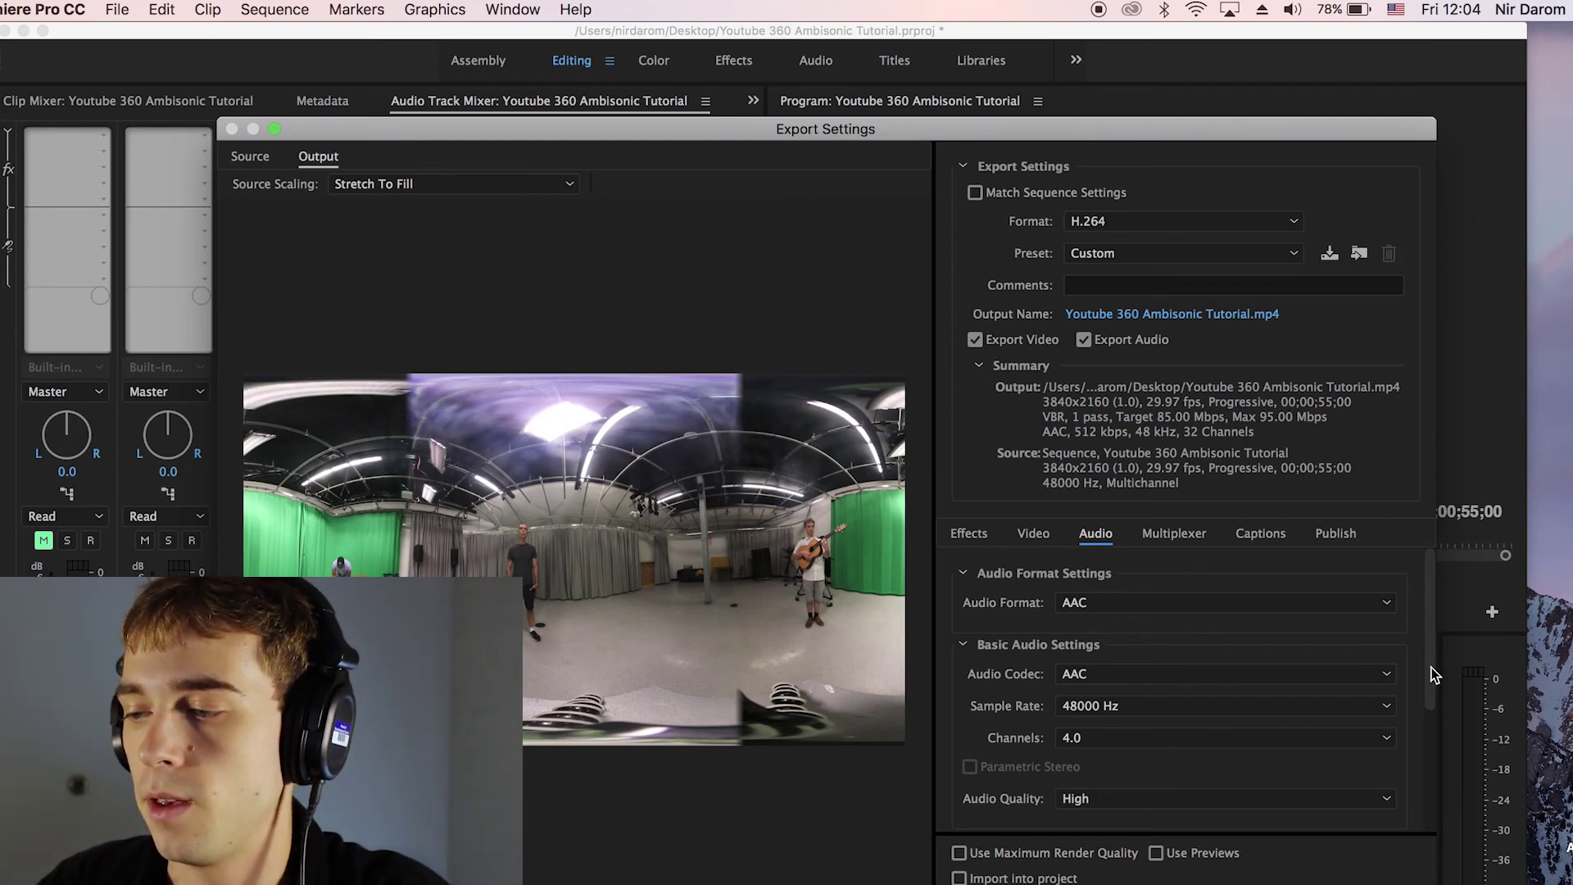
left_click_drag(1434, 674, 1429, 744)
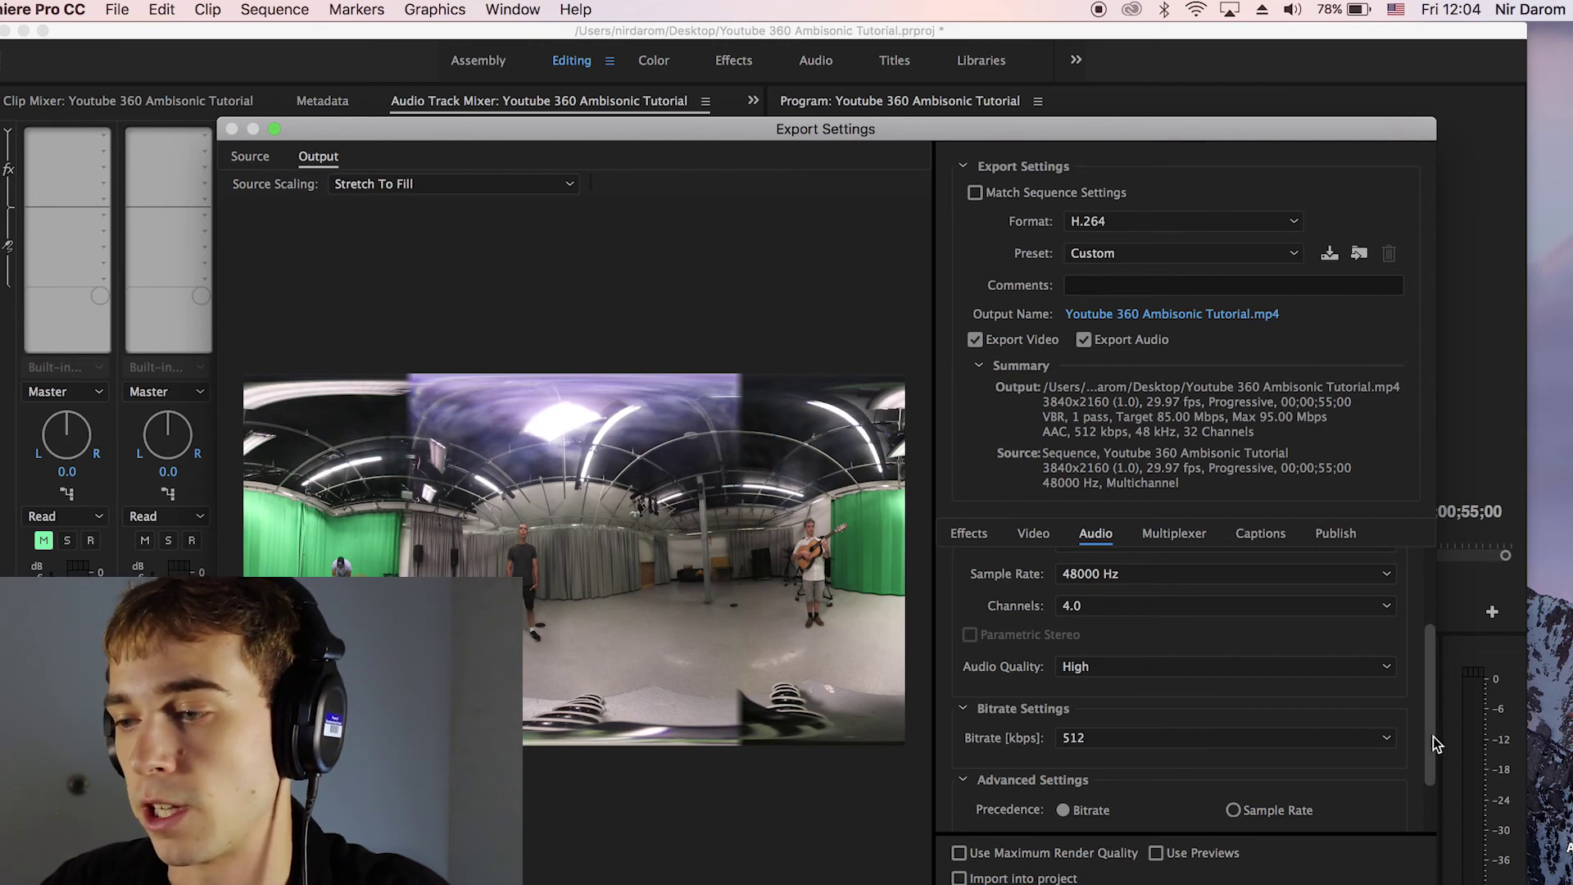
left_click_drag(1428, 740, 1432, 814)
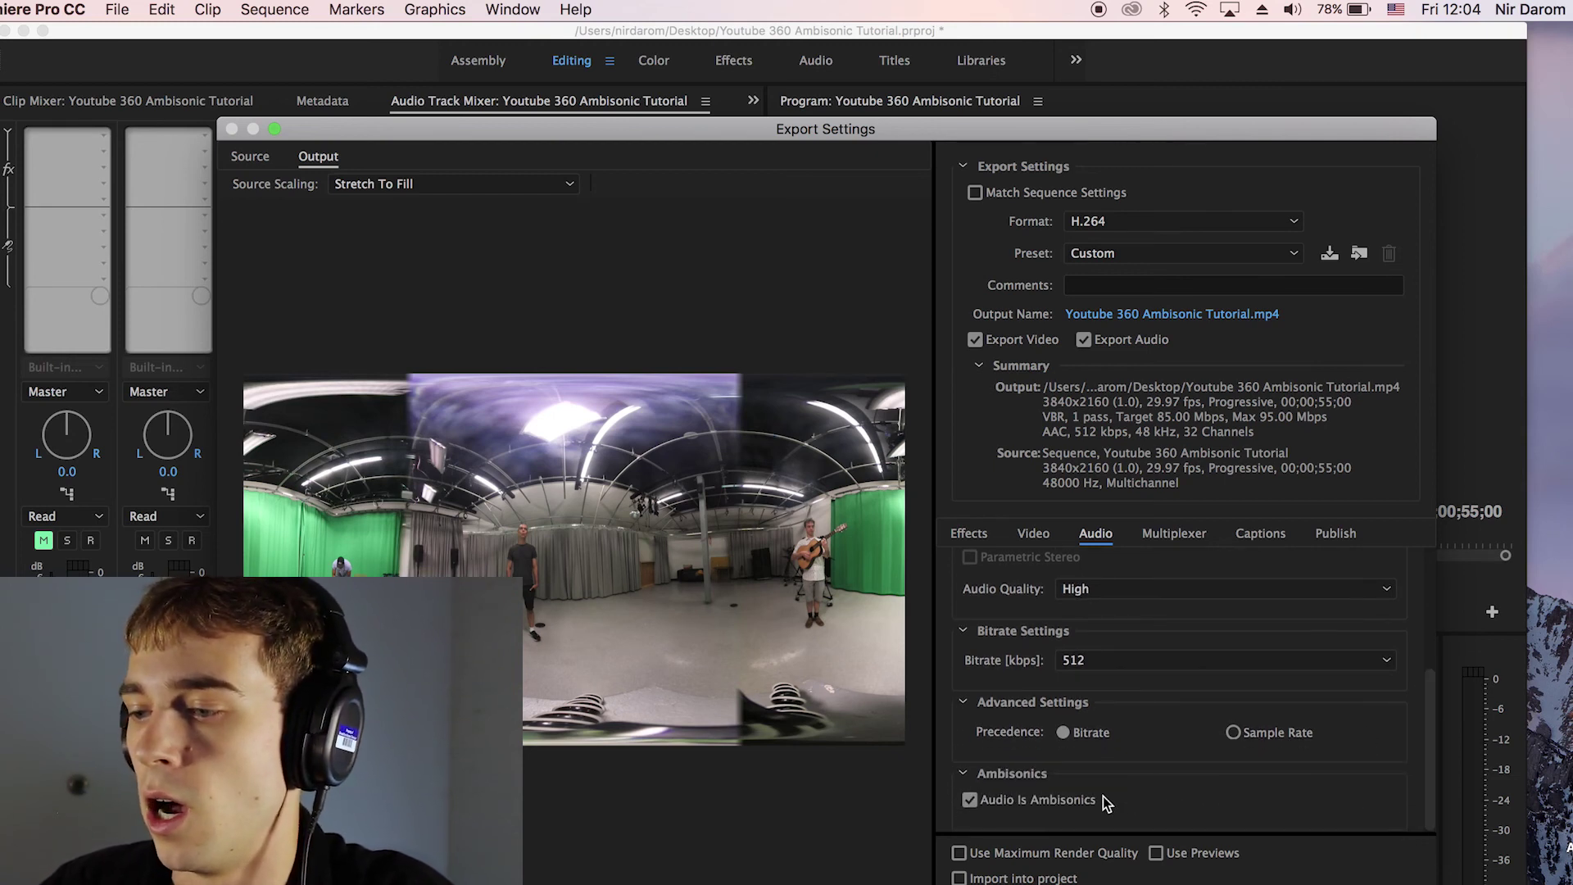